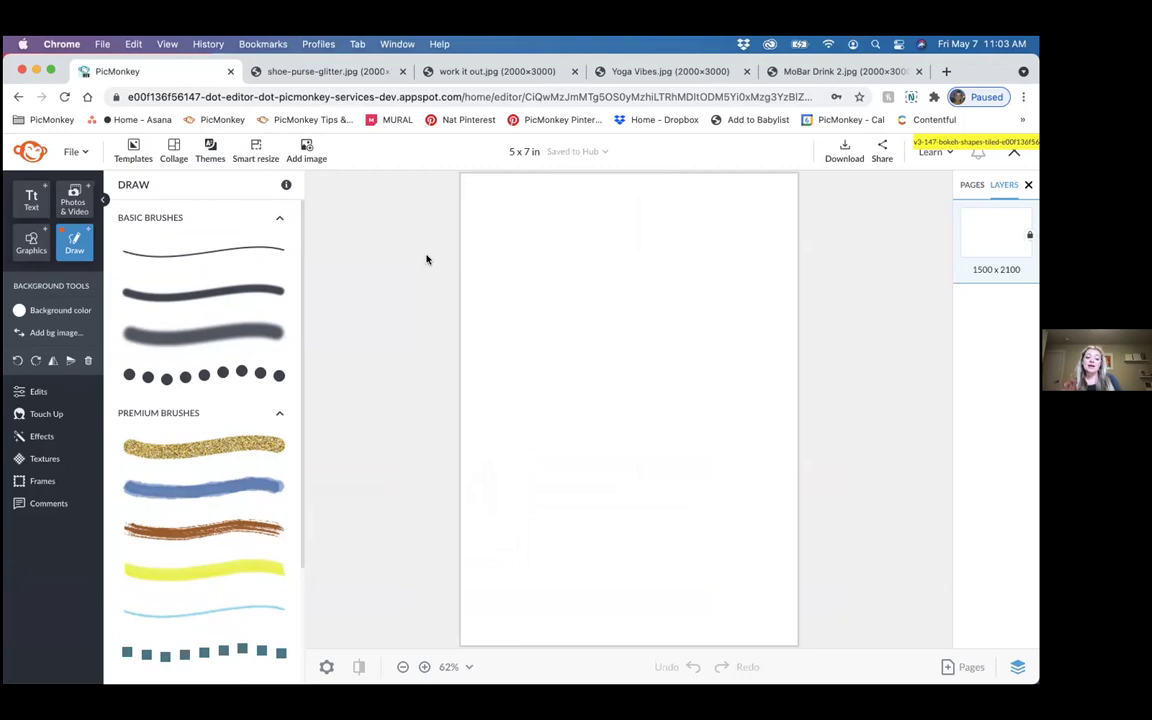
# Step: Paint a slightly rising gold stroke across the upper part of the blank canvas with the Glitter & Foil brush
pyautogui.scroll(-3, 237, 447)
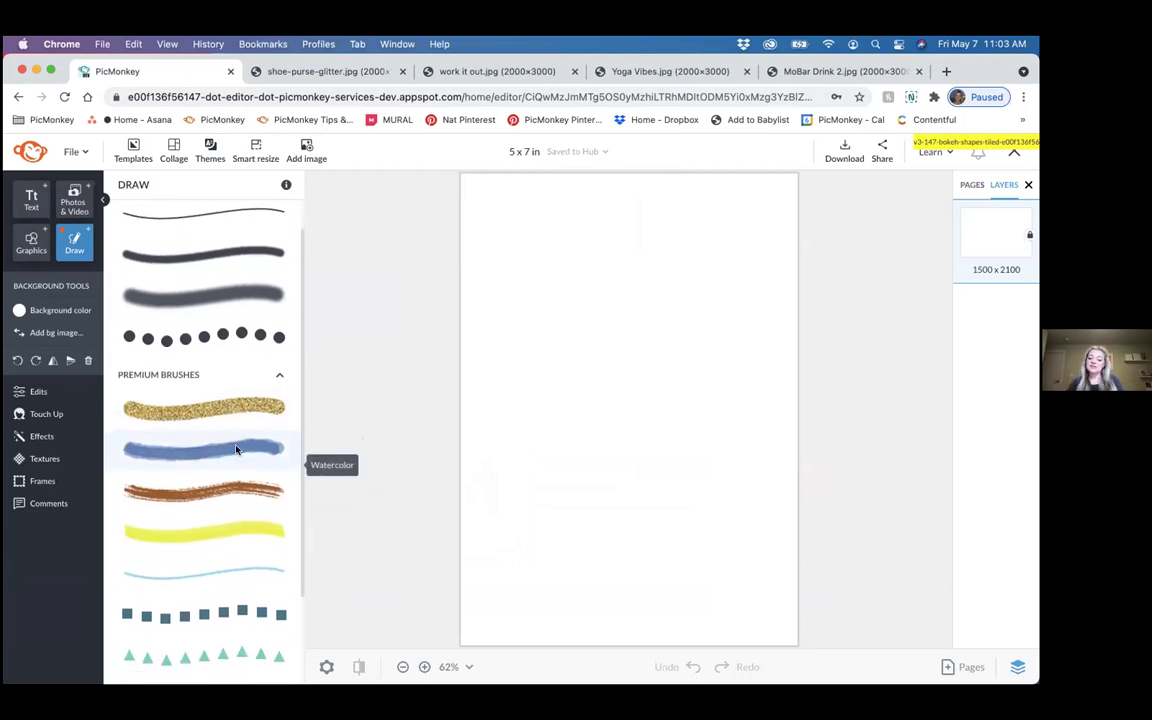
pyautogui.scroll(-3, 241, 436)
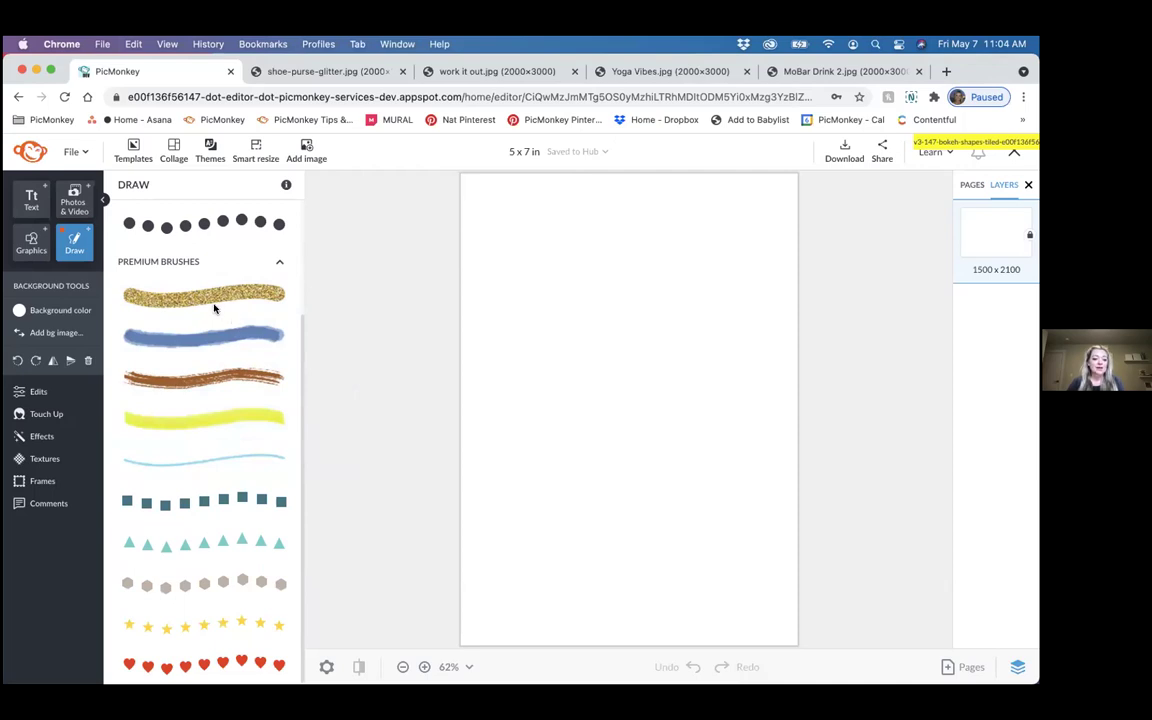
pyautogui.scroll(3, 206, 305)
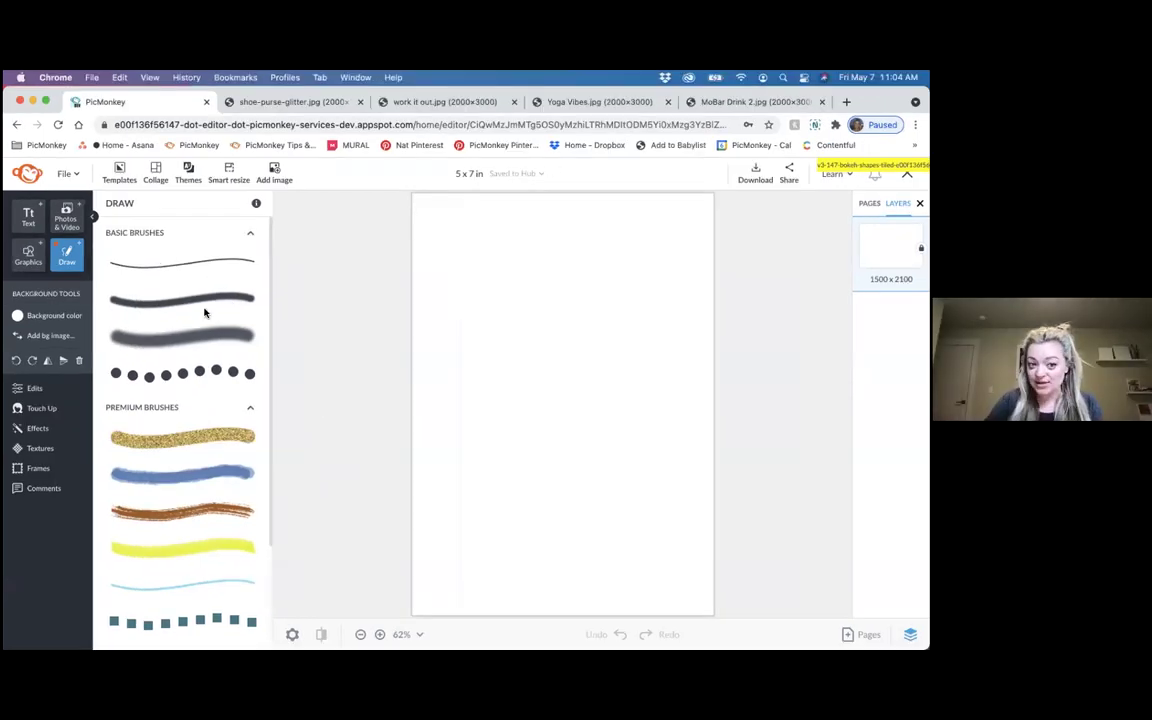
pyautogui.scroll(-3, 200, 330)
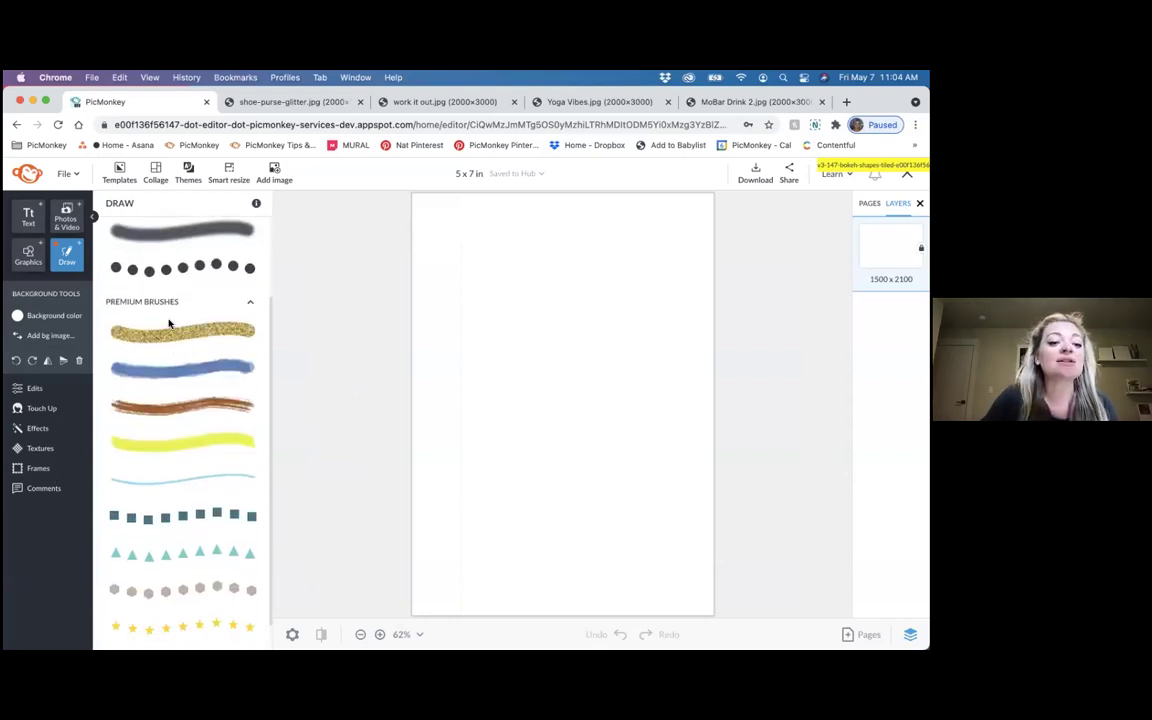
pyautogui.click(190, 332)
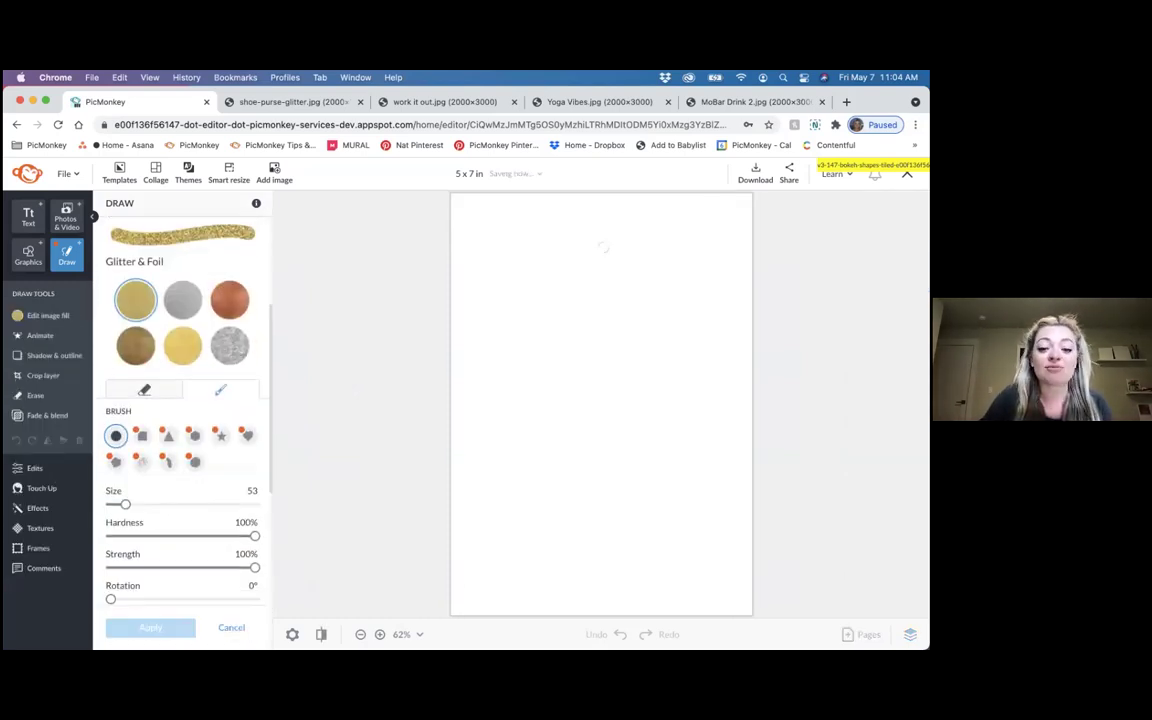
pyautogui.moveTo(483, 282); pyautogui.dragTo(677, 255)
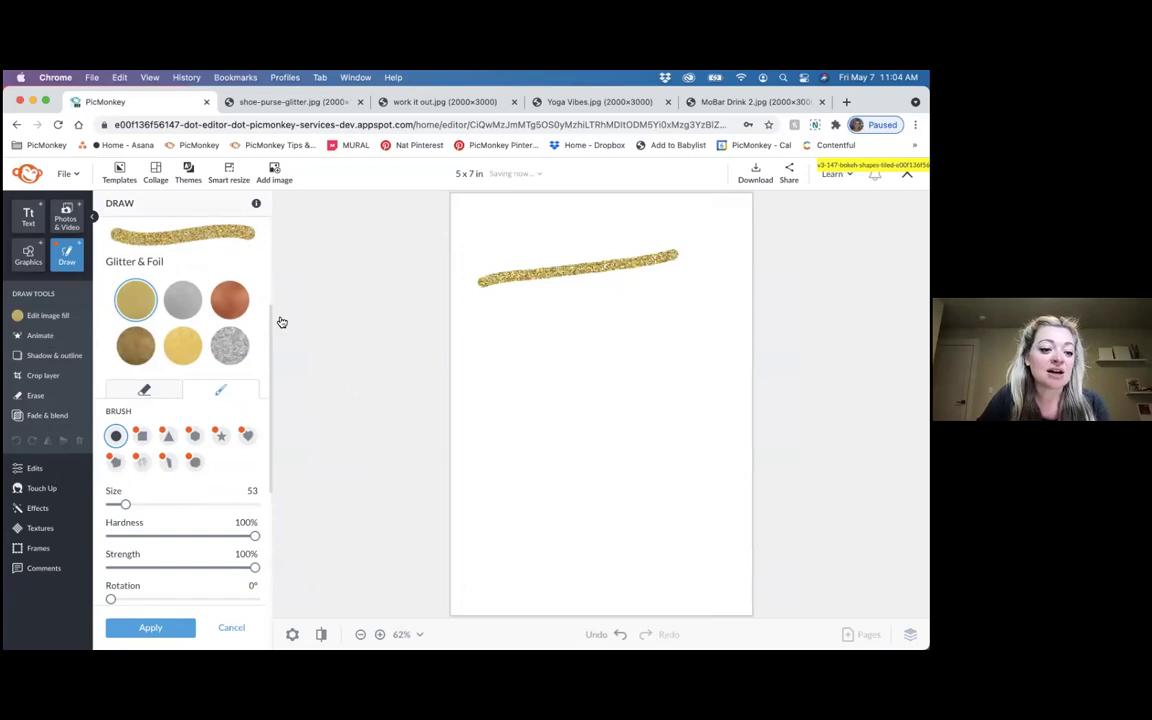
# Step: Switch the glitter fill to the mottled silver swatch, add a short horizontal stroke below, and apply the drawing with brush size 47
pyautogui.click(138, 347)
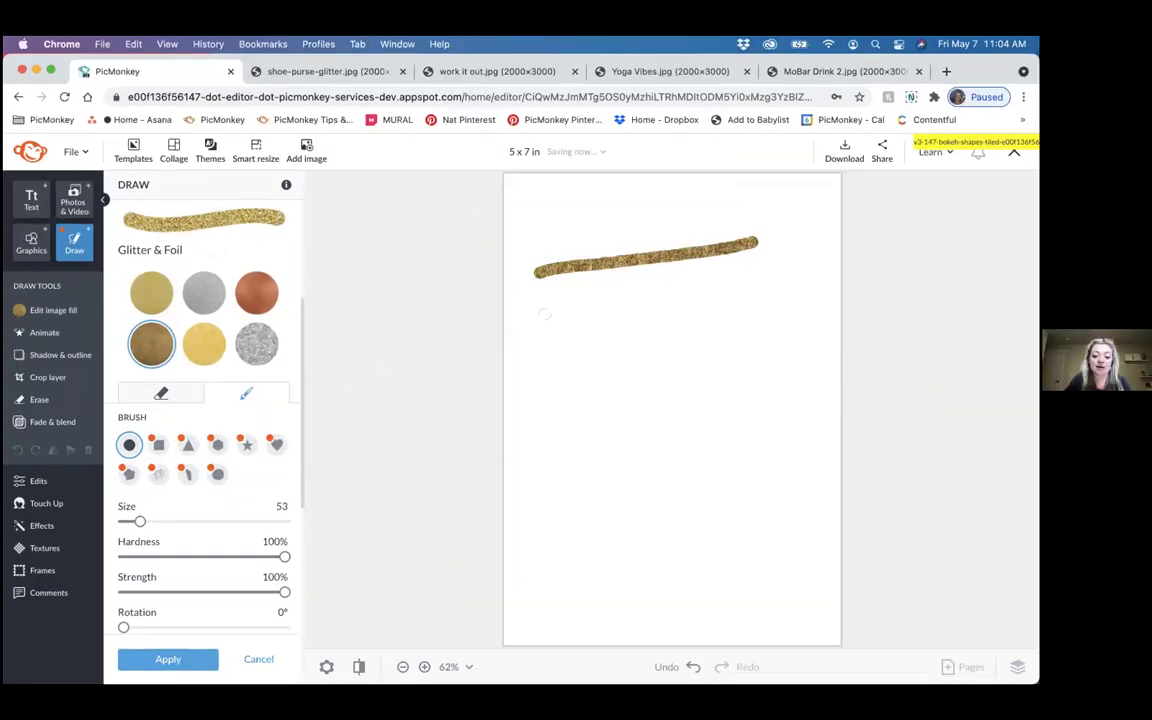
pyautogui.click(262, 348)
pyautogui.moveTo(586, 320); pyautogui.dragTo(707, 320)
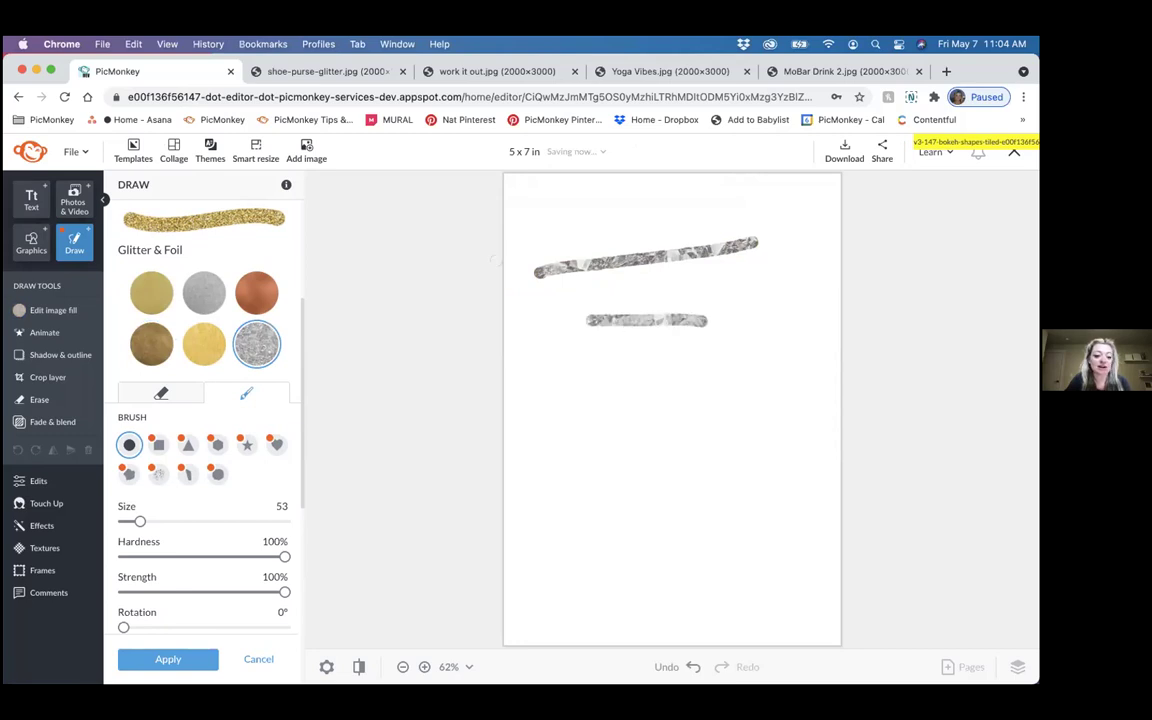
pyautogui.scroll(-3, 152, 540)
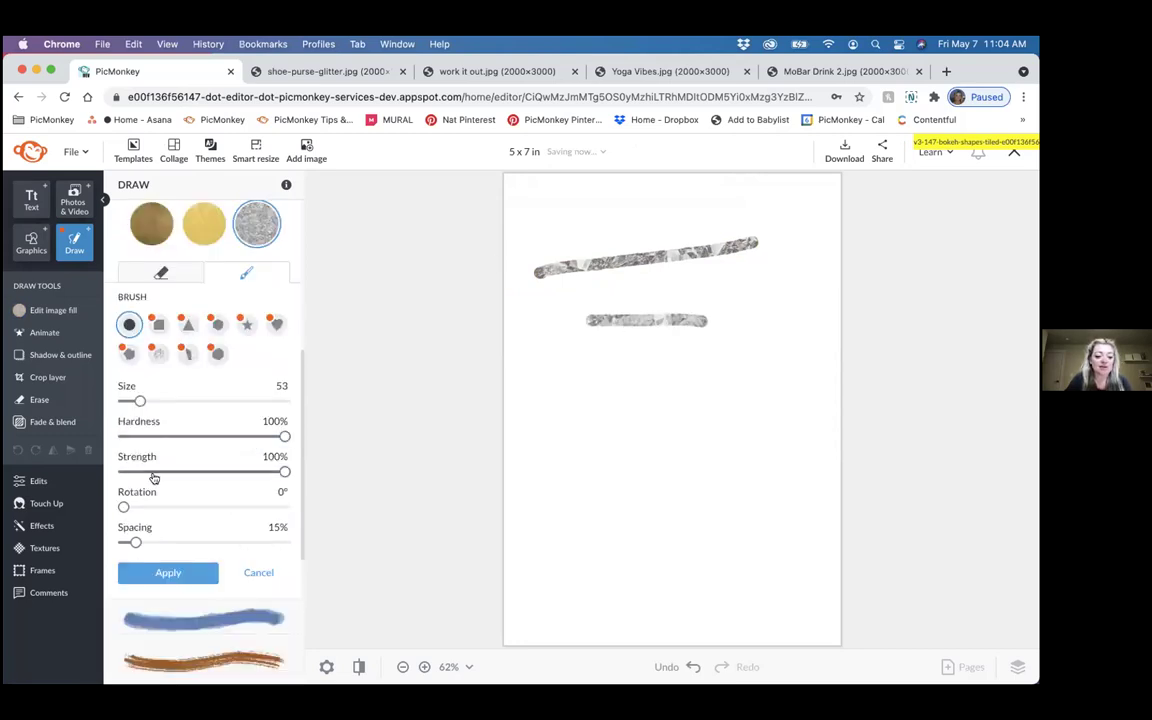
pyautogui.moveTo(139, 401); pyautogui.dragTo(137, 401)
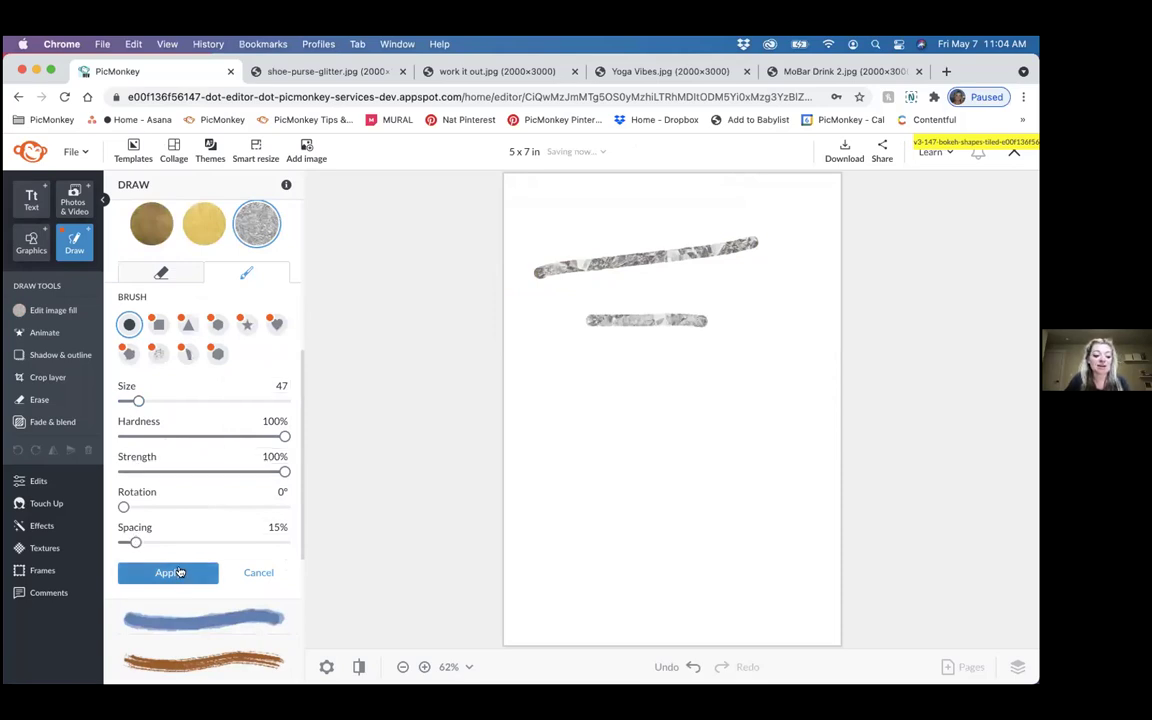
pyautogui.click(170, 572)
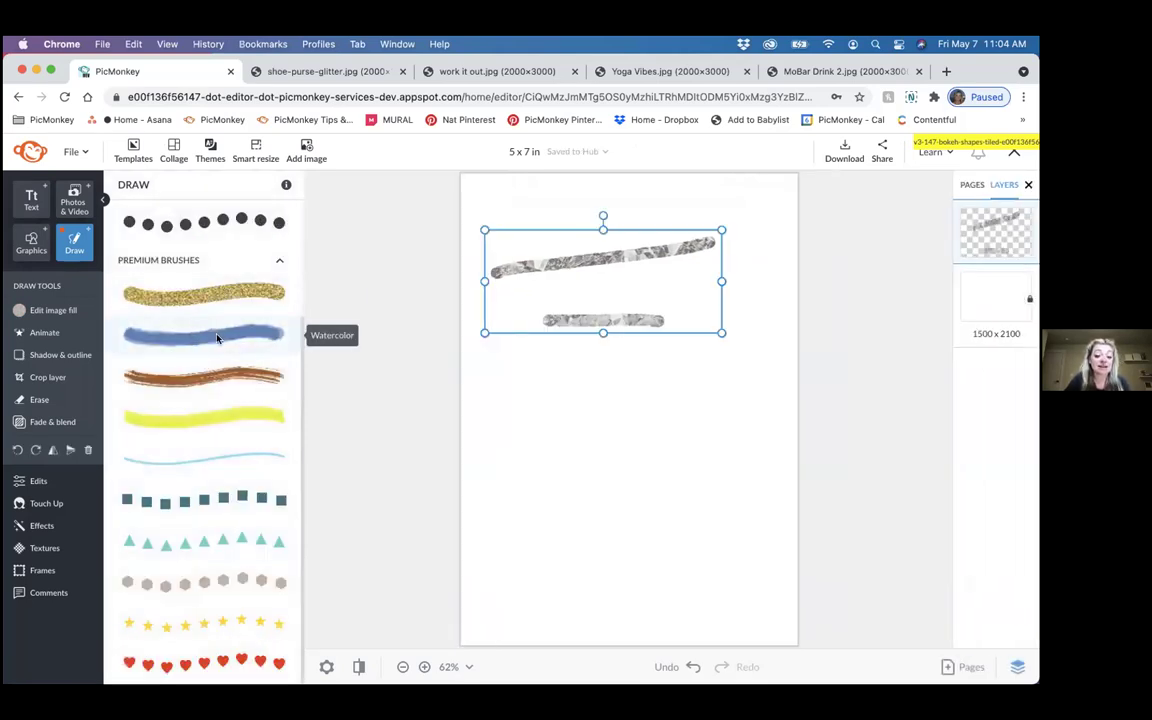
# Step: Paint overlapping light-blue Watercolor strokes beneath the short silver stroke and apply them as a layer
pyautogui.click(215, 337)
pyautogui.moveTo(553, 378)
pyautogui.mouseDown()
pyautogui.moveTo(733, 372)
pyautogui.moveTo(745, 350)
pyautogui.moveTo(620, 362)
pyautogui.moveTo(553, 390)
pyautogui.mouseUp()
pyautogui.moveTo(585, 345); pyautogui.dragTo(700, 393)
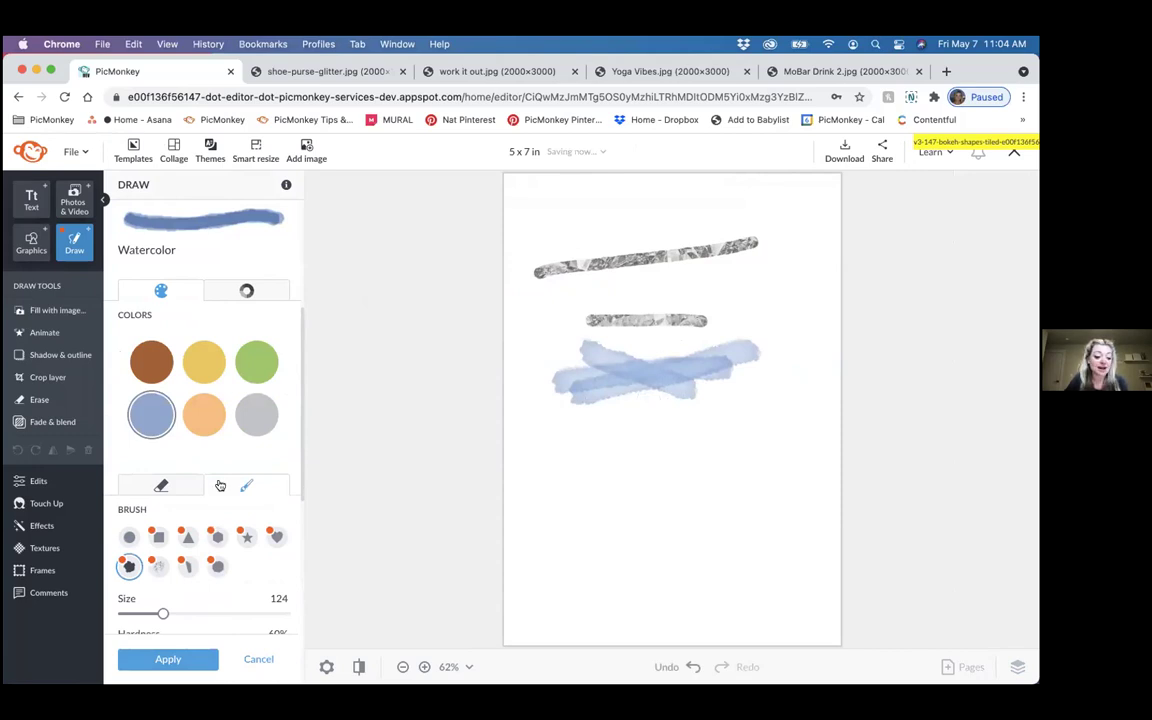
pyautogui.scroll(-6, 200, 440)
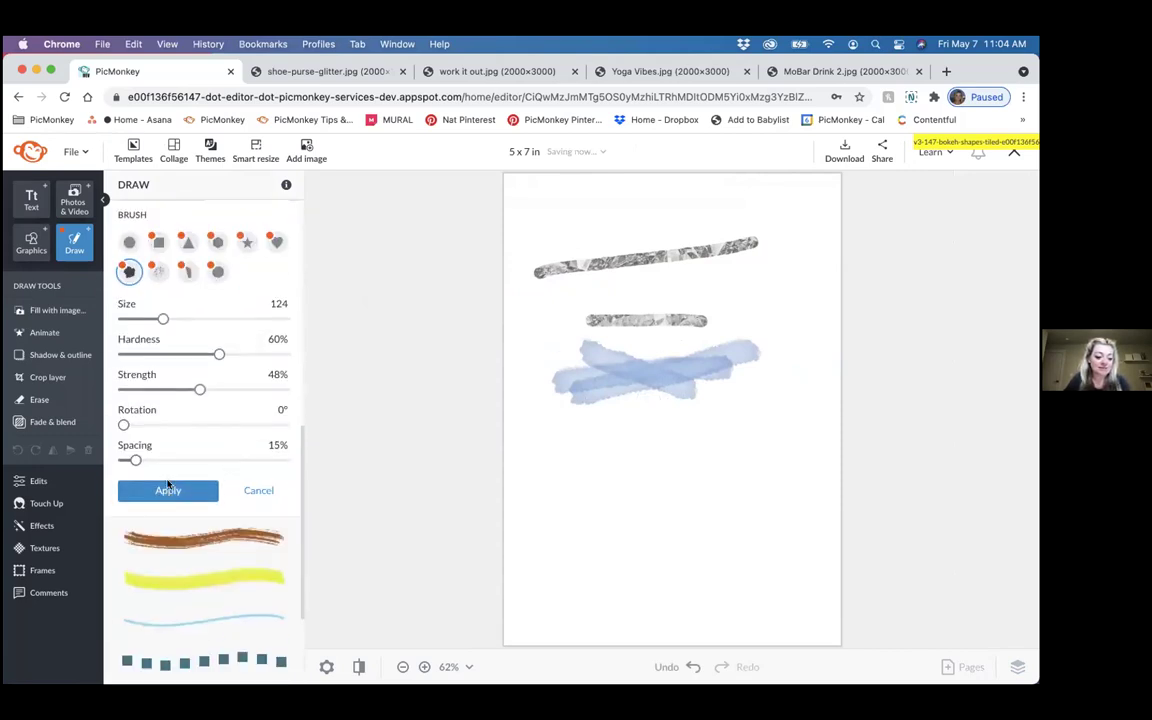
pyautogui.click(174, 489)
# Step: Paint crossing brown Dry Brush strokes below the watercolor strokes and apply them as a layer
pyautogui.click(270, 376)
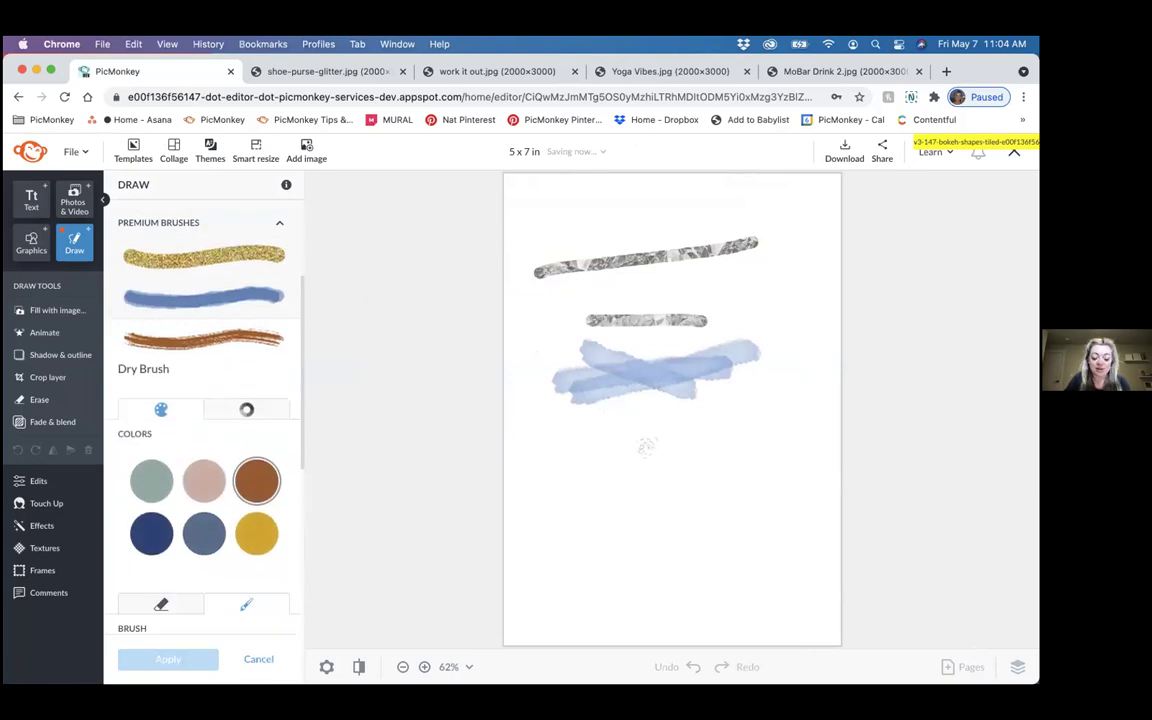
pyautogui.moveTo(540, 468)
pyautogui.mouseDown()
pyautogui.moveTo(711, 444)
pyautogui.moveTo(645, 446)
pyautogui.moveTo(545, 485)
pyautogui.mouseUp()
pyautogui.moveTo(713, 438); pyautogui.dragTo(562, 490)
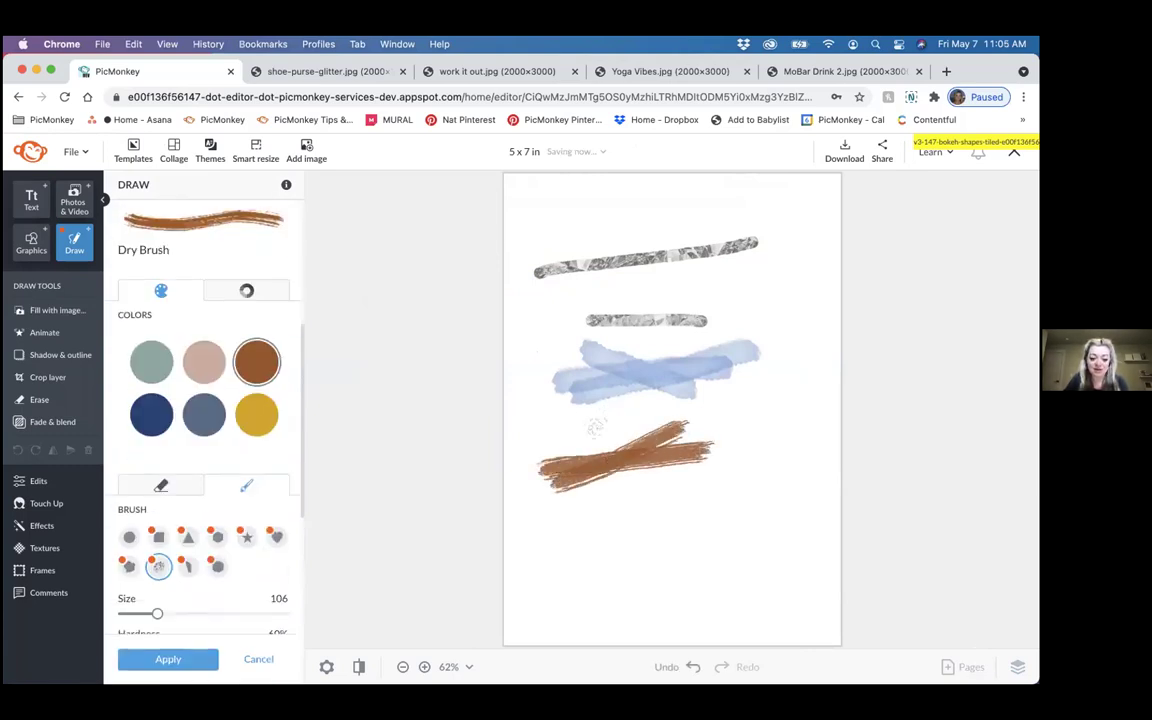
pyautogui.moveTo(569, 438); pyautogui.dragTo(656, 467)
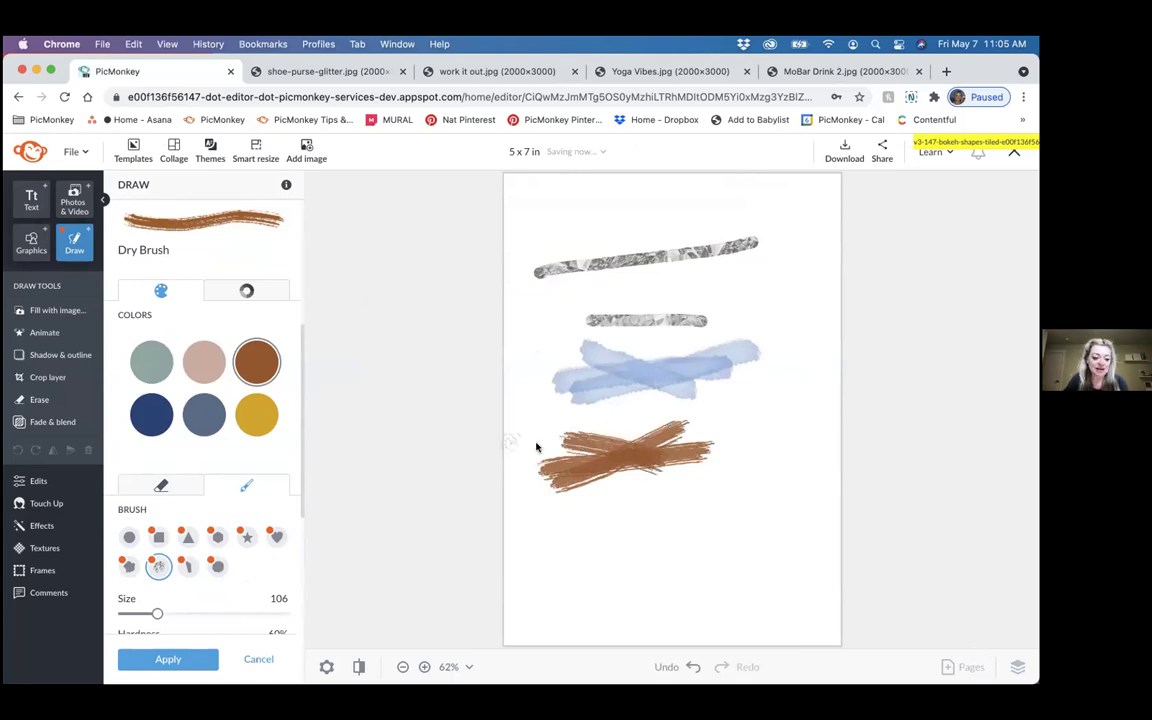
pyautogui.click(163, 659)
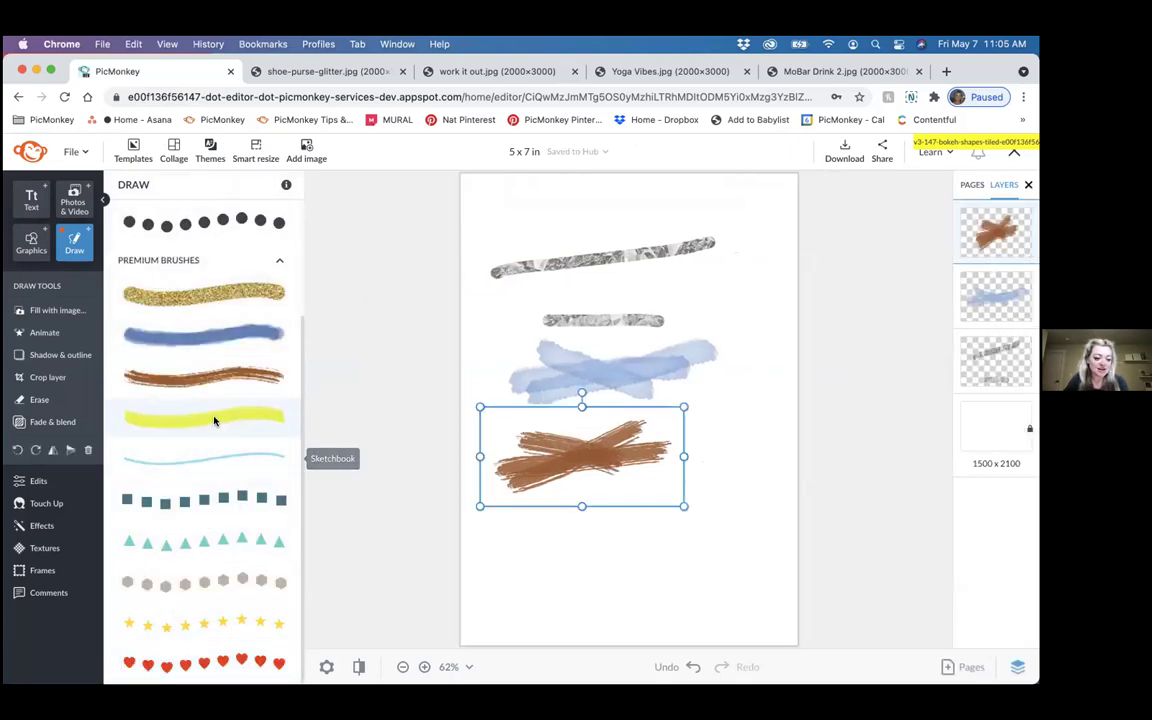
# Step: Paint two crossing yellow strokes below the brown ones with the Highlighter brush
pyautogui.click(205, 415)
pyautogui.moveTo(735, 520); pyautogui.dragTo(609, 545)
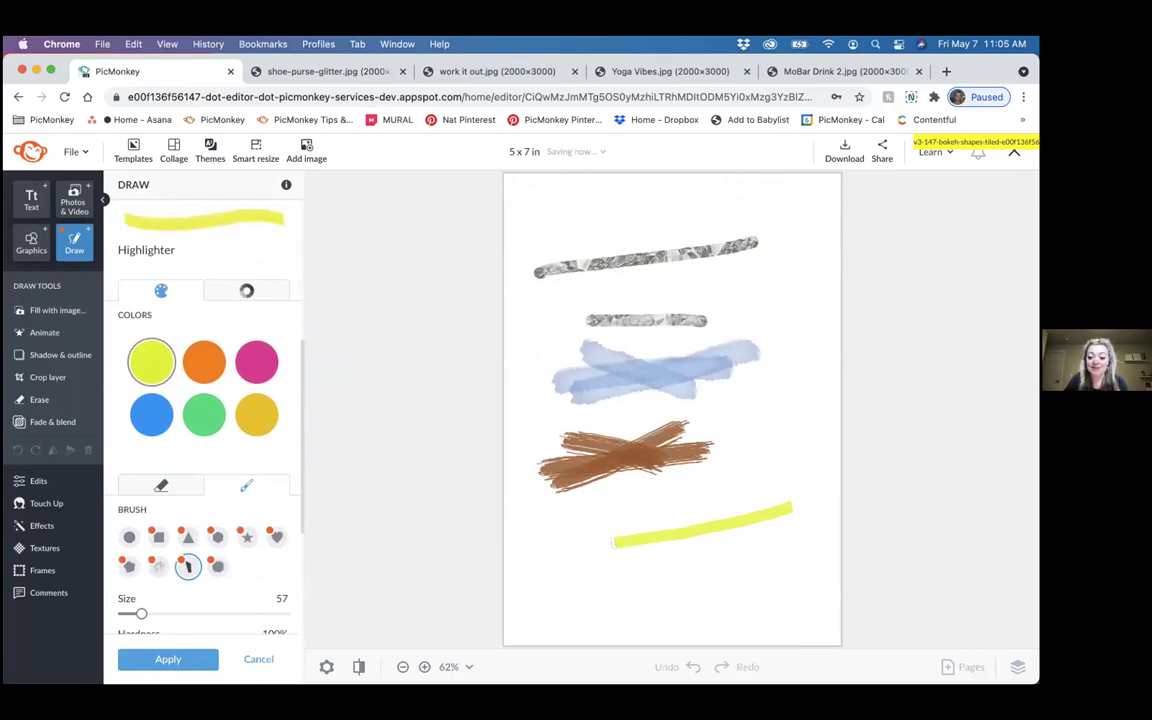
pyautogui.moveTo(640, 506); pyautogui.dragTo(766, 550)
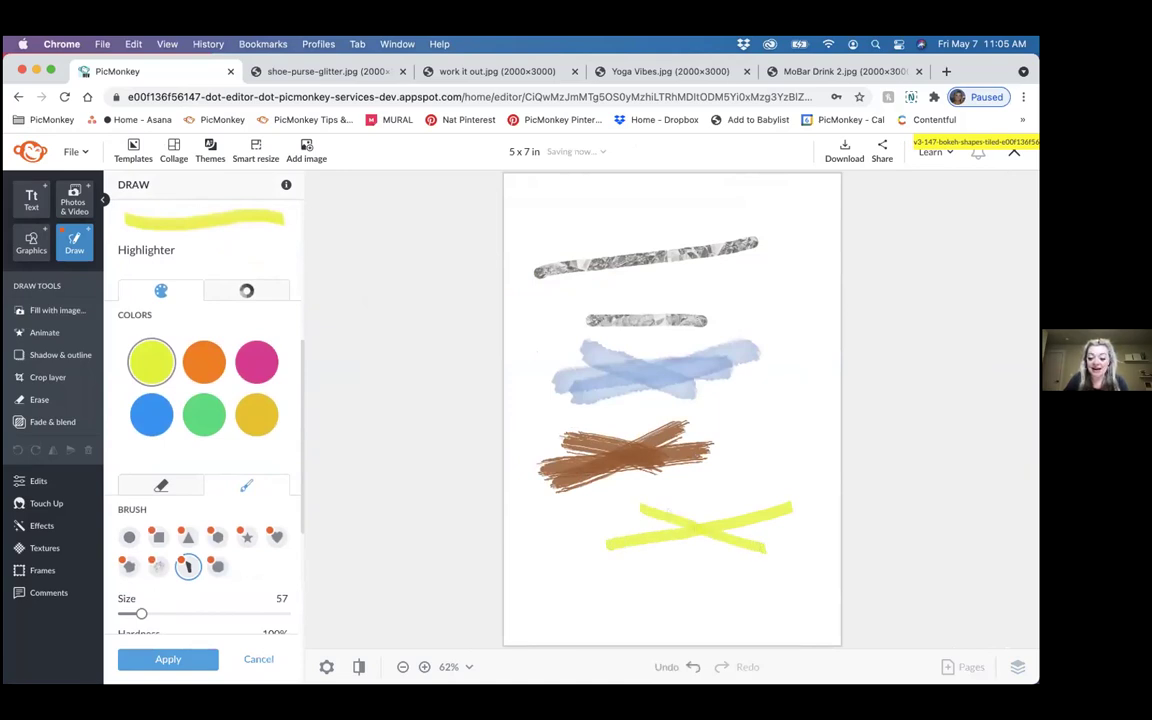
# Step: Change the highlighter color to blue, cross two strokes over the yellow ones, and apply the drawing
pyautogui.scroll(-2, 226, 560)
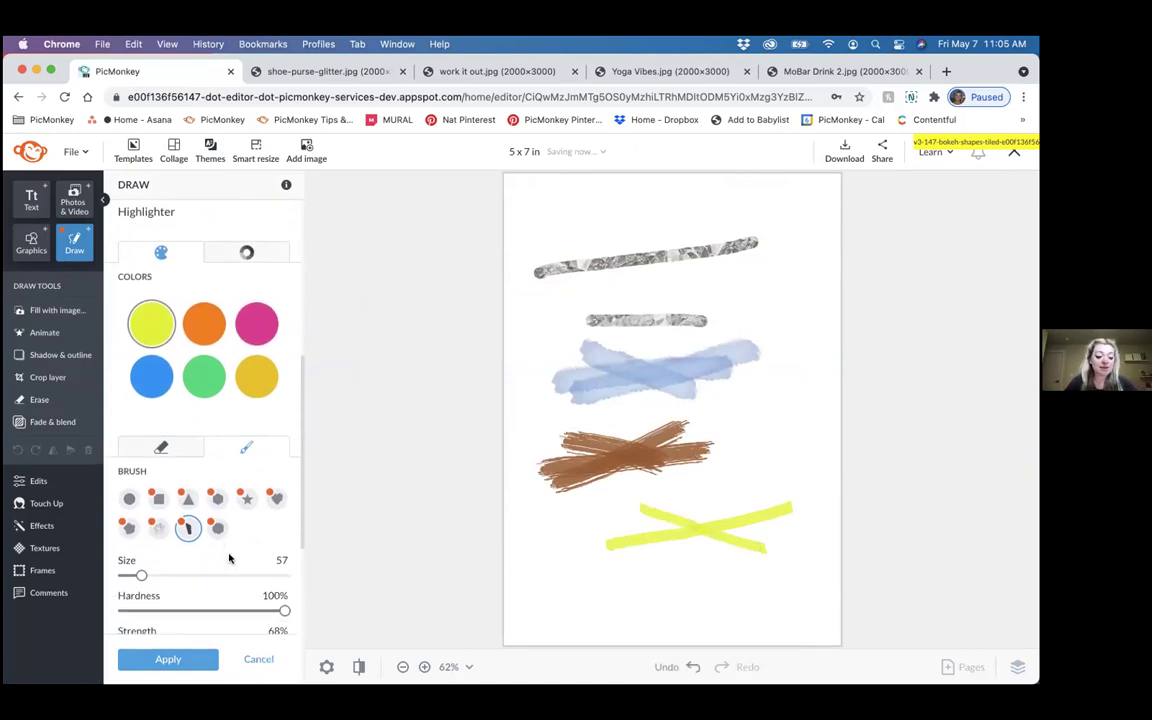
pyautogui.scroll(-1, 226, 557)
pyautogui.click(148, 370)
pyautogui.moveTo(760, 488); pyautogui.dragTo(652, 560)
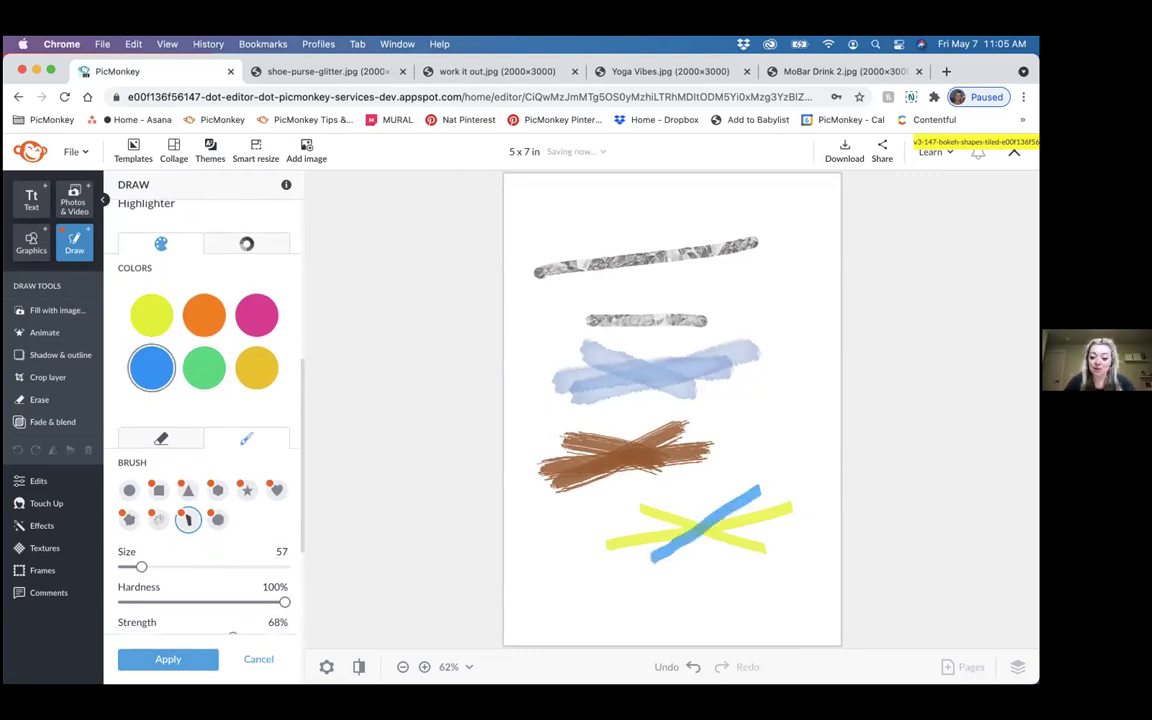
pyautogui.moveTo(746, 580); pyautogui.dragTo(668, 490)
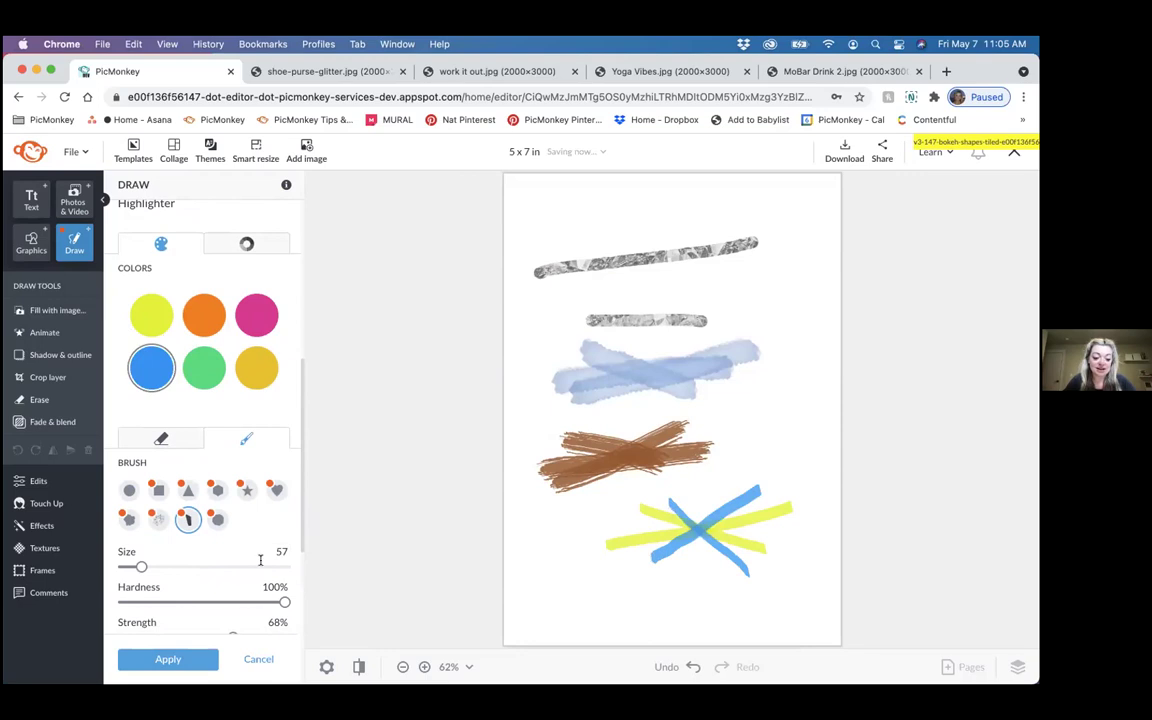
pyautogui.click(190, 658)
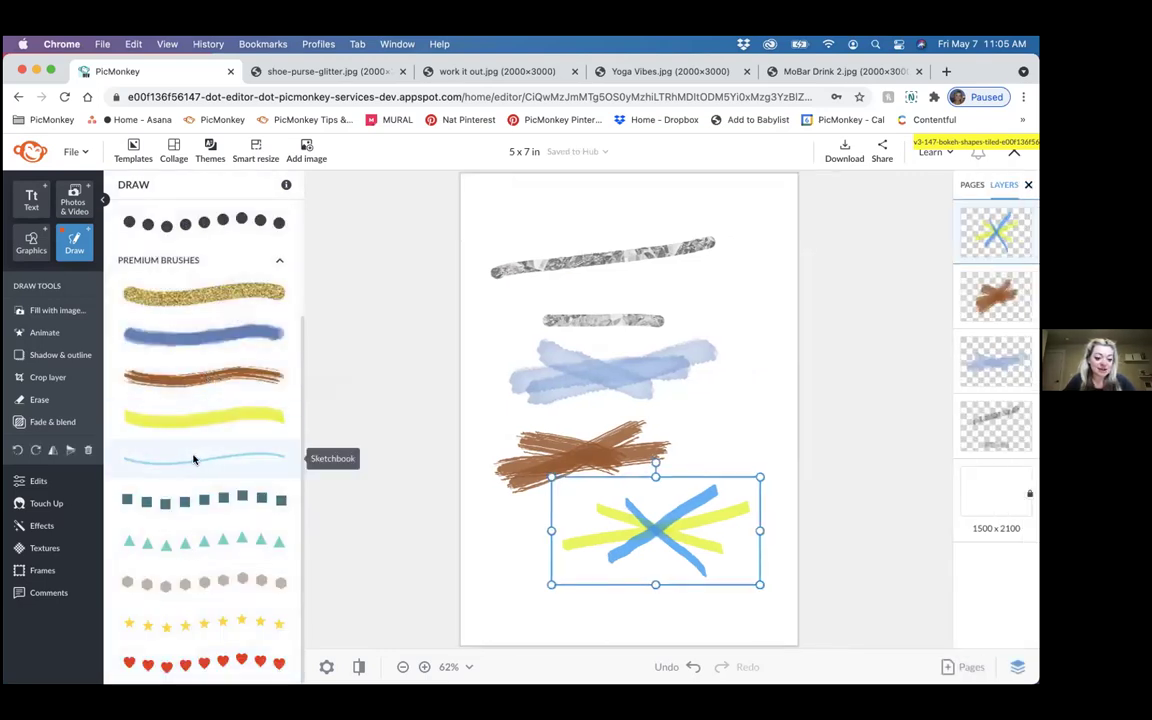
# Step: Paint a short horizontal stroke in the darkest Sketchbook color at size 70, just below the long silver stroke
pyautogui.click(194, 459)
pyautogui.click(254, 411)
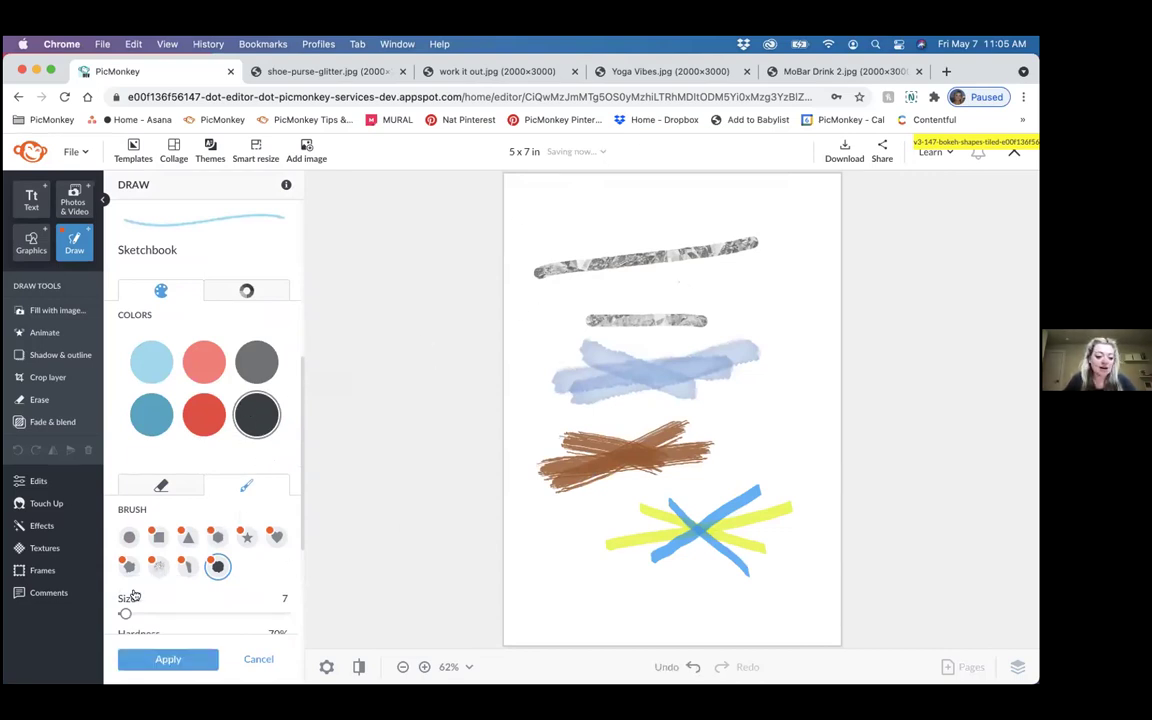
pyautogui.moveTo(125, 613); pyautogui.dragTo(145, 613)
pyautogui.moveTo(670, 284); pyautogui.dragTo(777, 284)
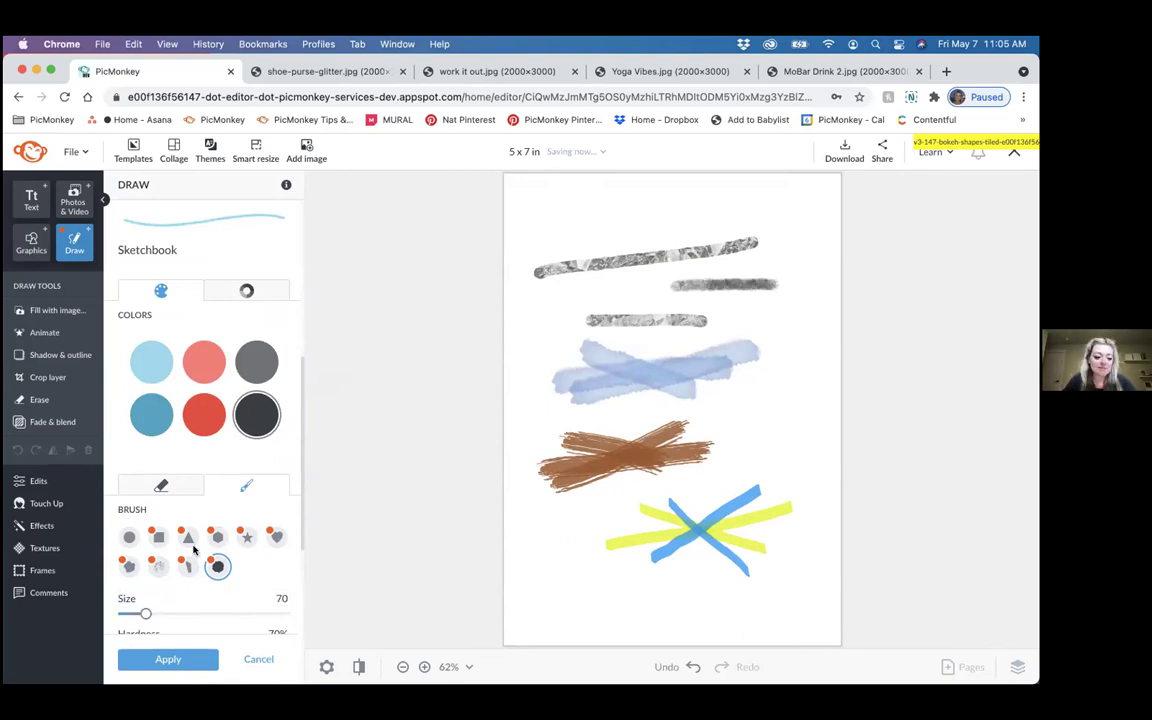
# Step: Raise the Sketchbook brush strength to 97% and add a short stroke beside the previous dark one
pyautogui.scroll(-3, 270, 560)
pyautogui.click(284, 592)
pyautogui.moveTo(648, 290); pyautogui.dragTo(577, 290)
# Step: Reduce the Sketchbook brush size to 24, draw thin crossing lines near the canvas's upper edge, and apply the drawing
pyautogui.moveTo(145, 525); pyautogui.dragTo(130, 522)
pyautogui.moveTo(583, 212)
pyautogui.mouseDown()
pyautogui.moveTo(710, 211)
pyautogui.moveTo(587, 230)
pyautogui.mouseUp()
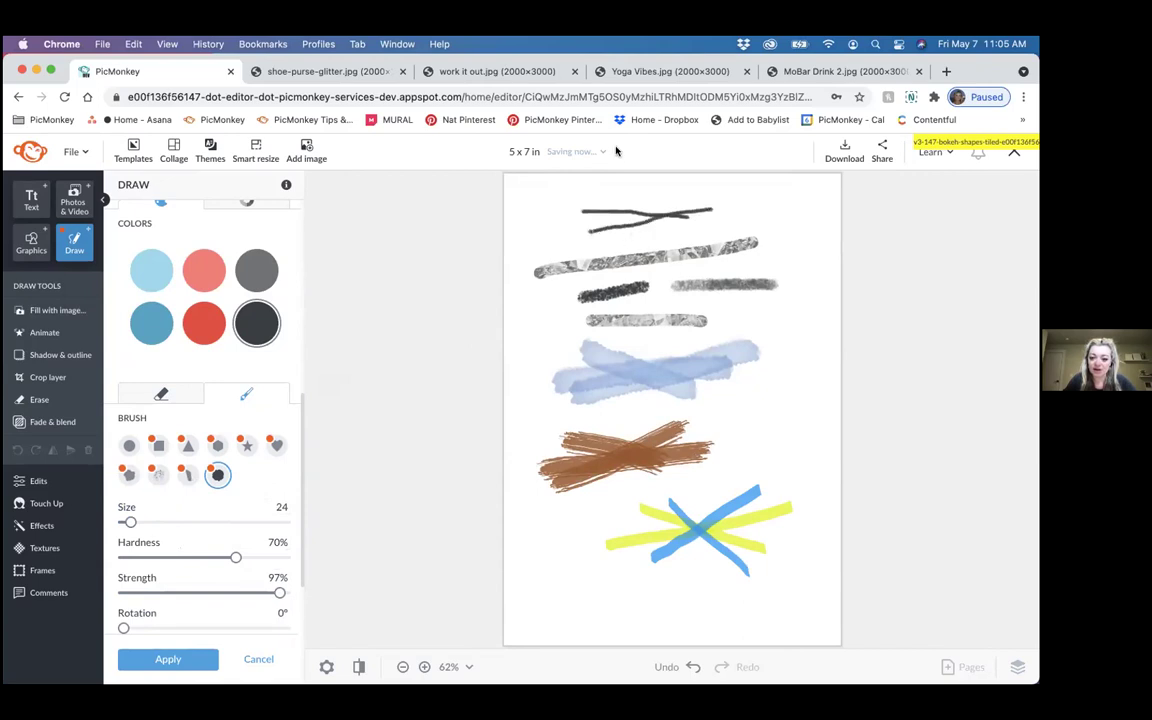
pyautogui.scroll(-2, 190, 480)
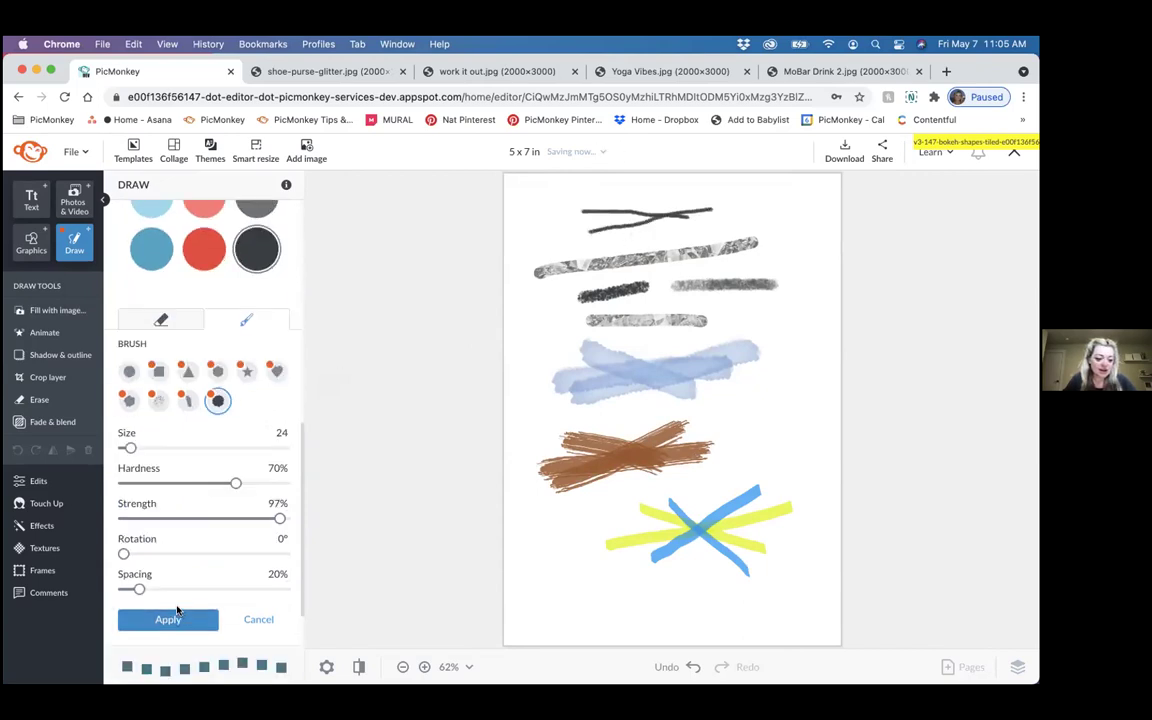
pyautogui.click(168, 620)
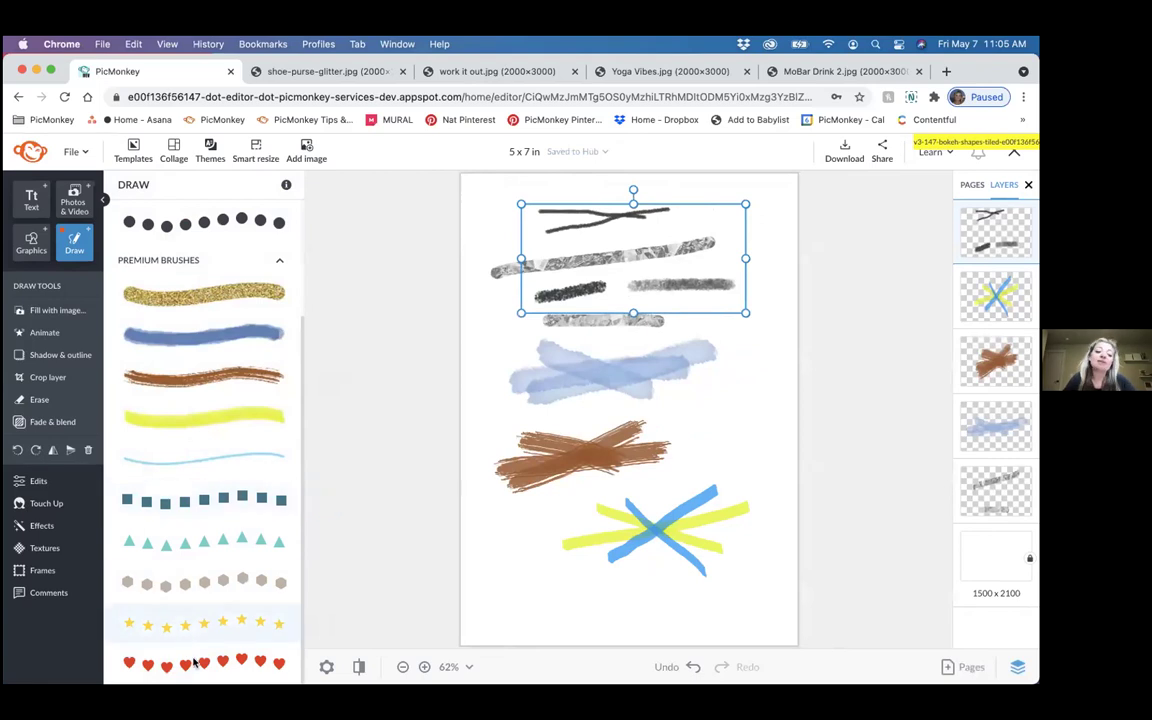
# Step: Draw several crossing dotted lines of teal triangles along the lower canvas with the triangle brush at 120% spacing
pyautogui.click(184, 540)
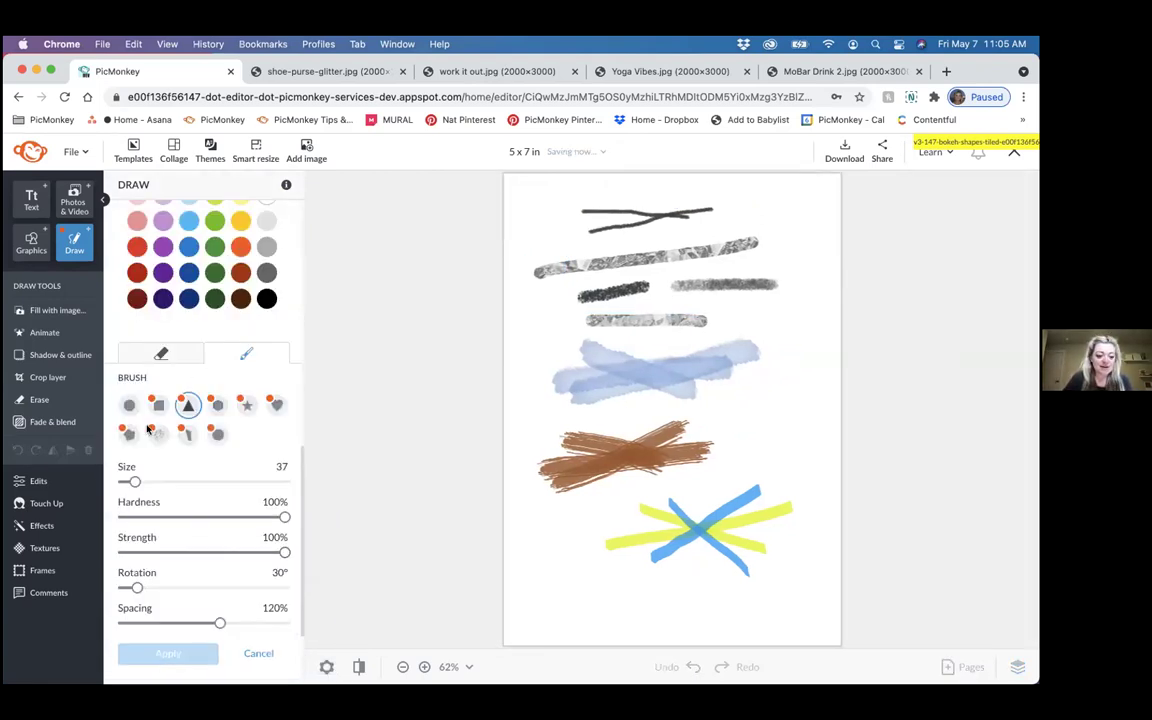
pyautogui.scroll(-3, 191, 552)
pyautogui.click(527, 546)
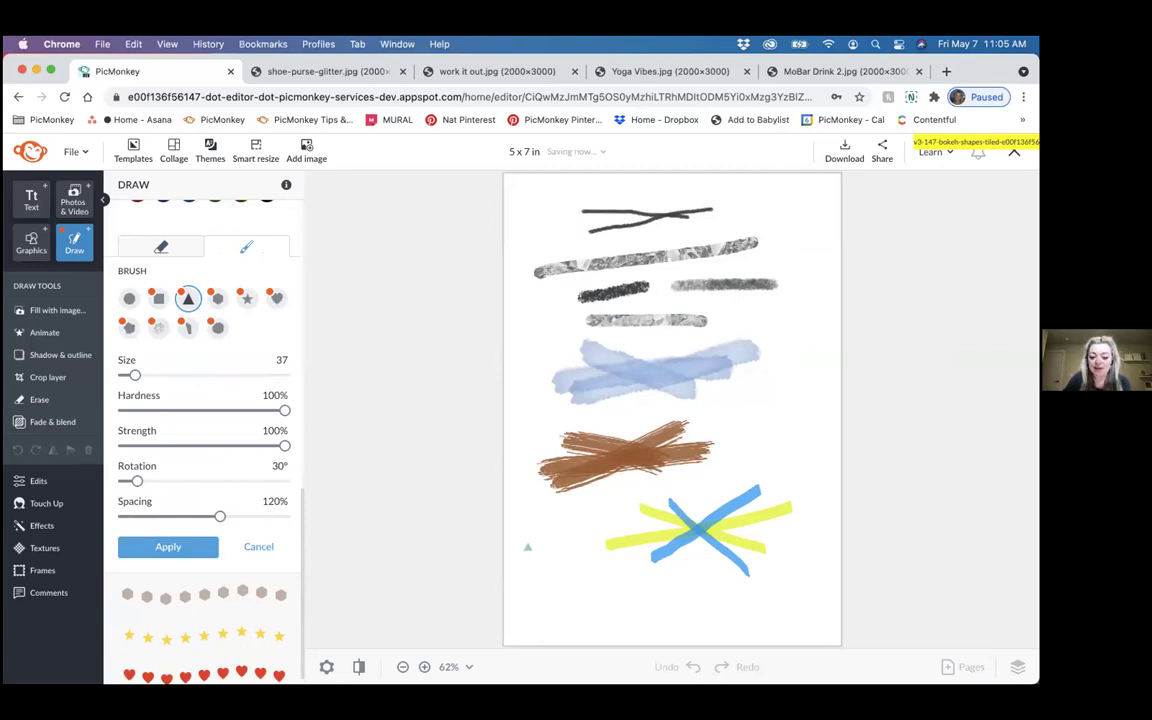
pyautogui.moveTo(590, 579); pyautogui.dragTo(547, 602)
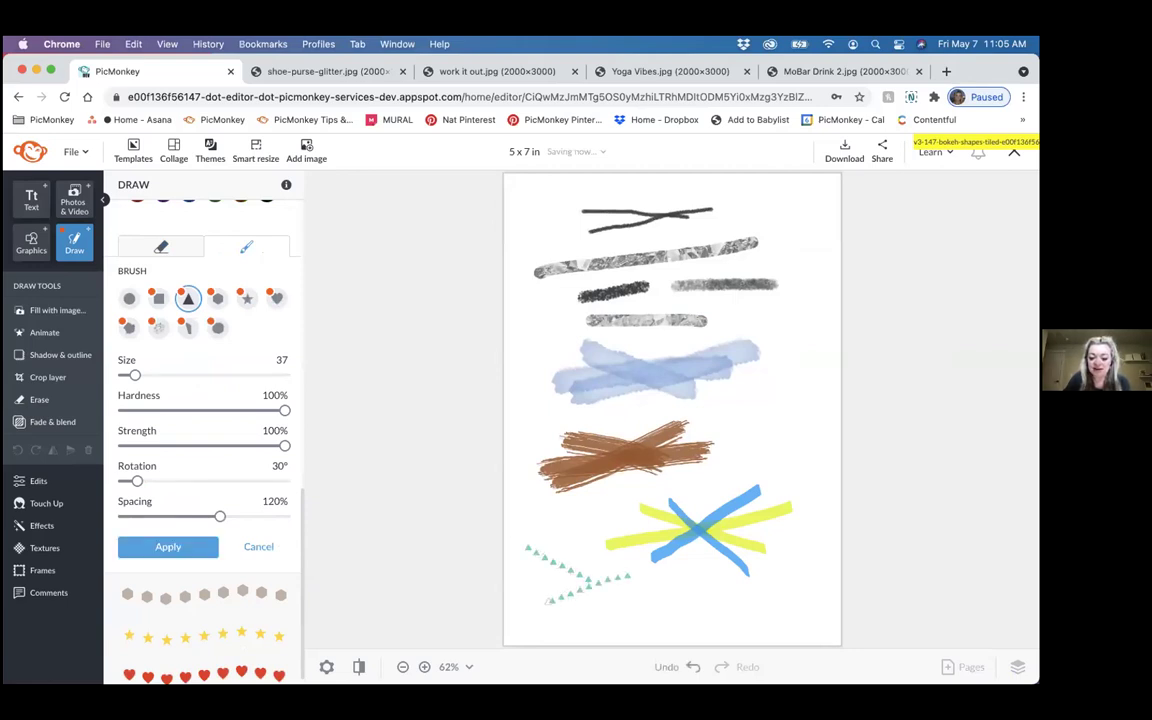
pyautogui.moveTo(611, 591); pyautogui.dragTo(648, 602)
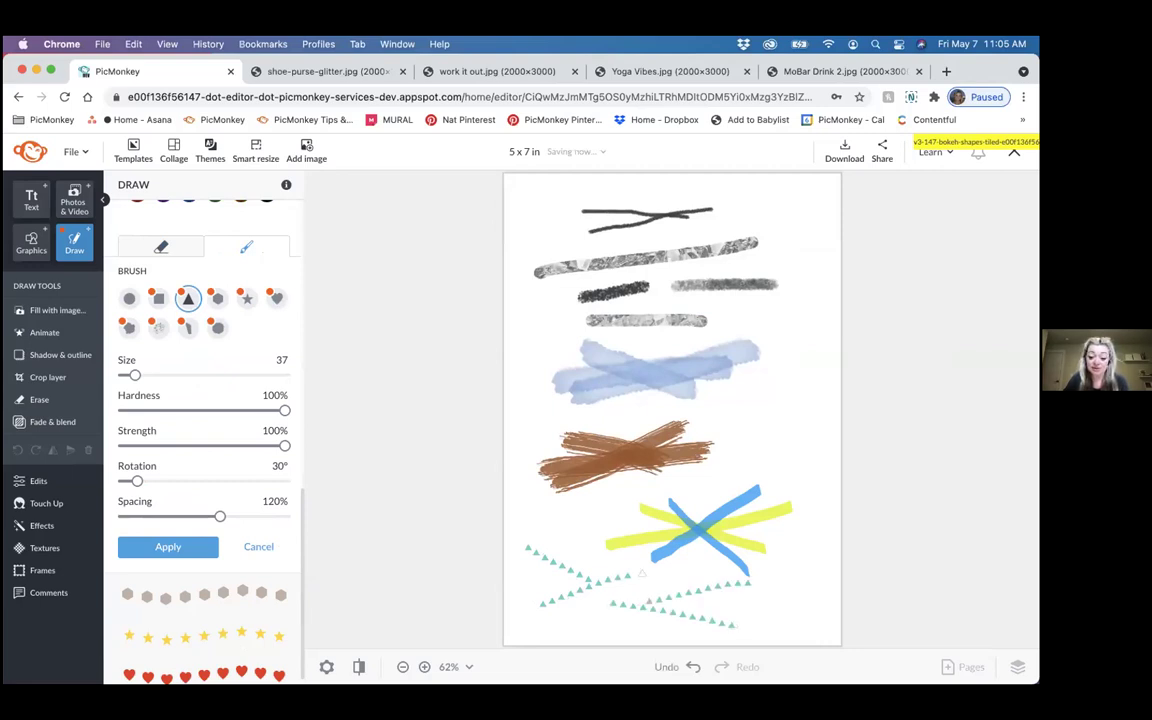
# Step: Set the triangle brush spacing to 0%, paint three solid teal strokes beside the brown ones, and apply the drawing
pyautogui.scroll(-1, 224, 535)
pyautogui.moveTo(220, 504); pyautogui.dragTo(109, 504)
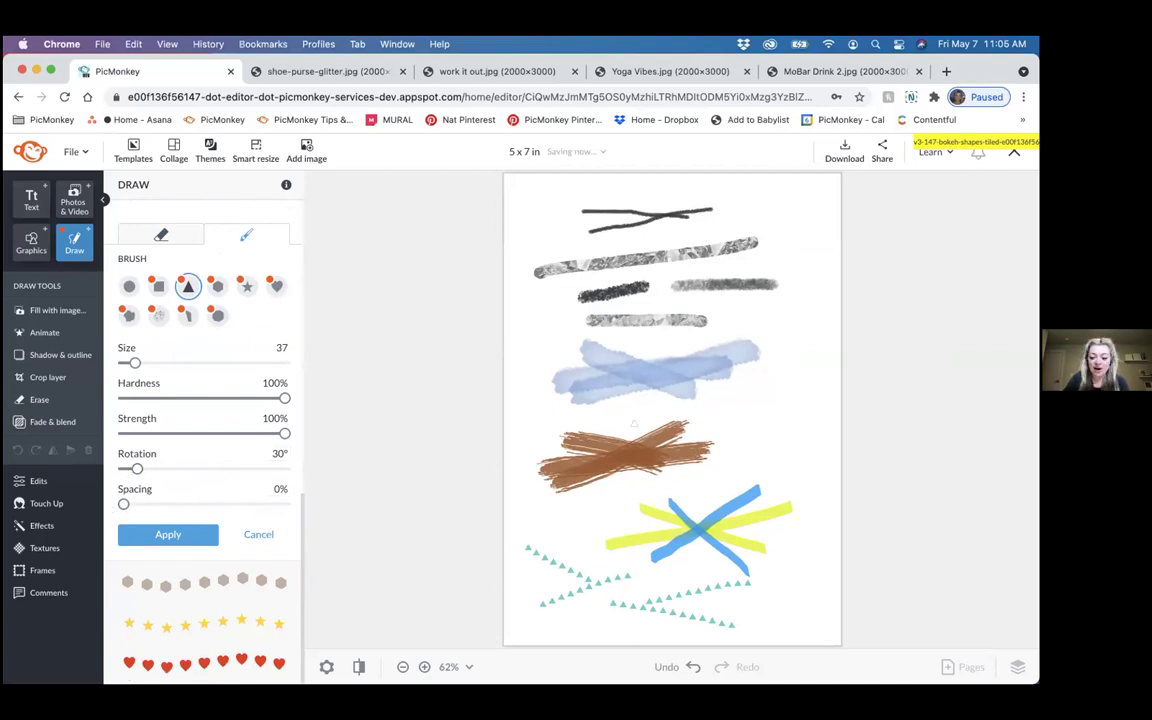
pyautogui.moveTo(779, 397)
pyautogui.mouseDown()
pyautogui.moveTo(729, 406)
pyautogui.moveTo(725, 423)
pyautogui.moveTo(794, 441)
pyautogui.moveTo(712, 464)
pyautogui.mouseUp()
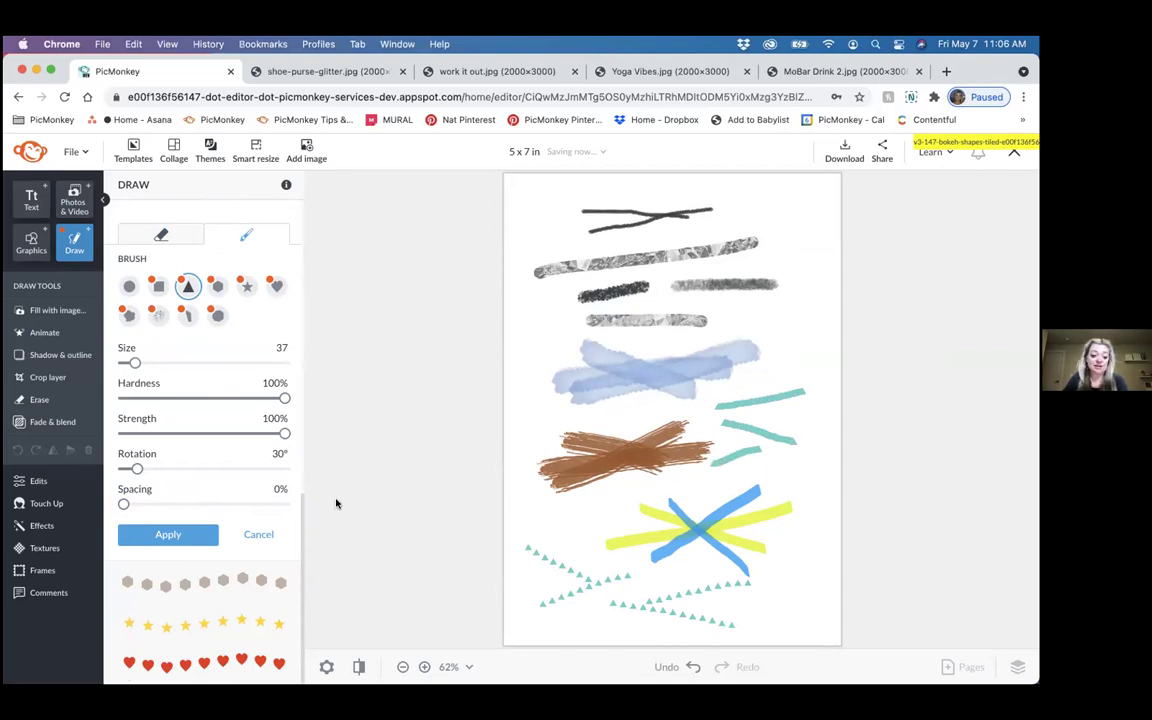
pyautogui.click(188, 536)
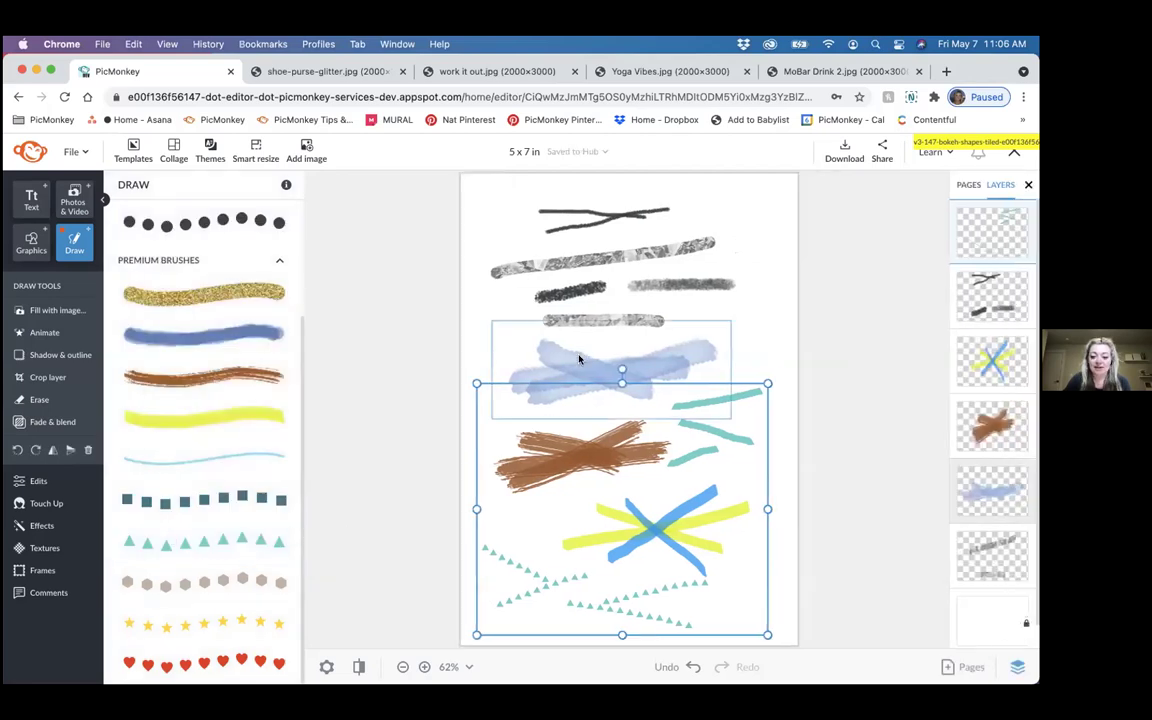
# Step: Look through the example designs shoe-purse-glitter.jpg, work it out.jpg and MoBar Drink 2.jpg, and return to the PicMonkey editor
pyautogui.click(424, 411)
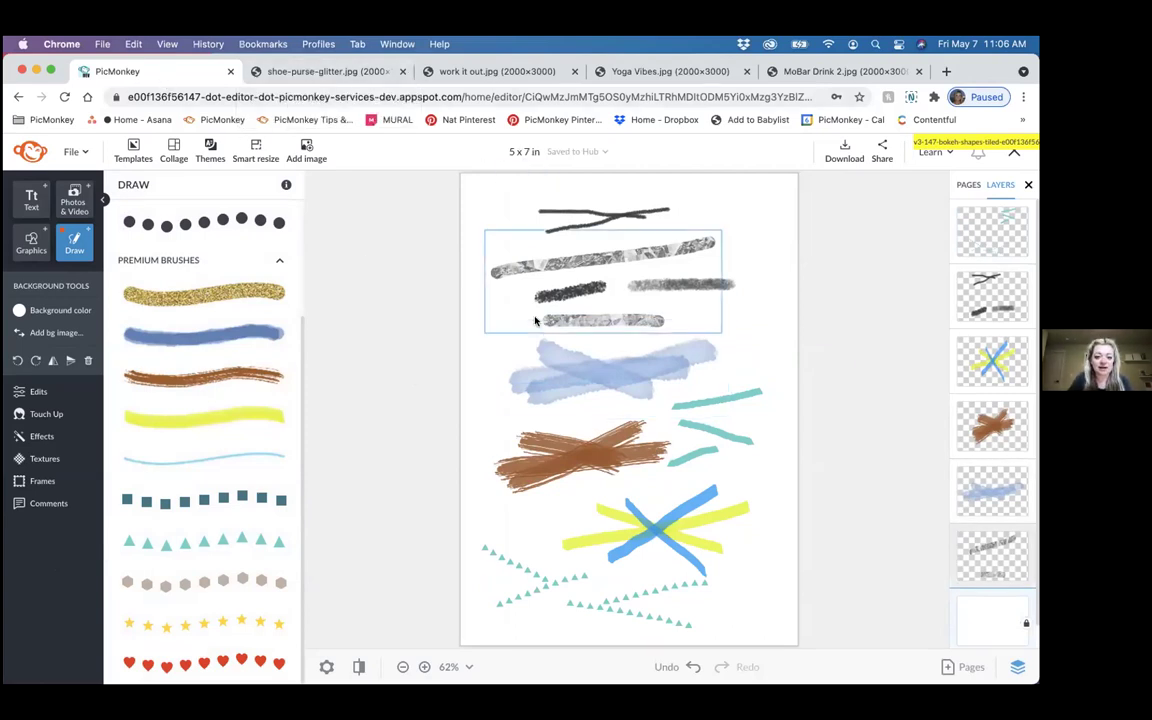
pyautogui.click(494, 311)
pyautogui.click(313, 72)
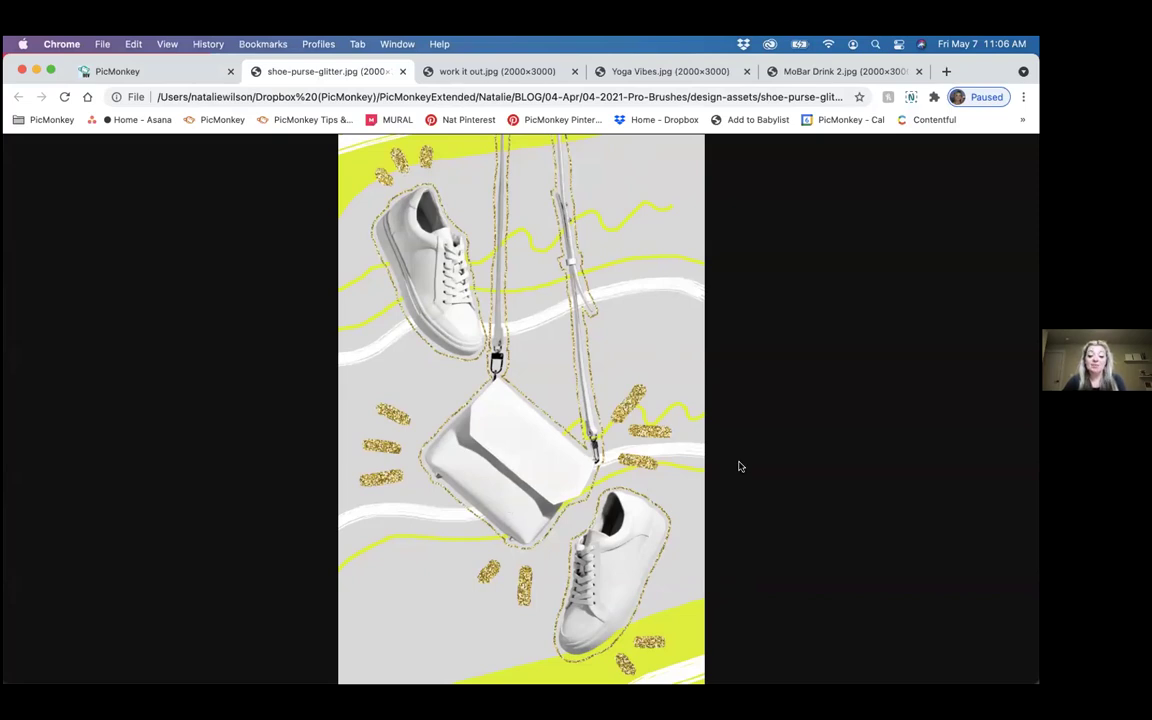
pyautogui.click(491, 76)
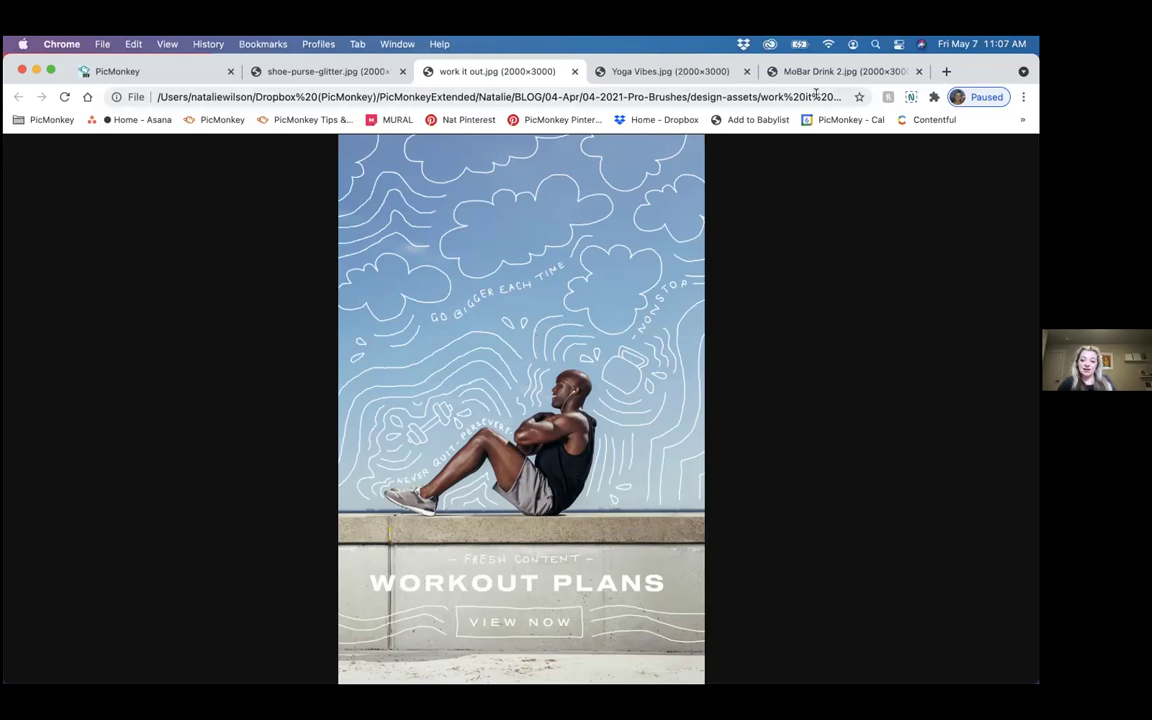
pyautogui.click(842, 71)
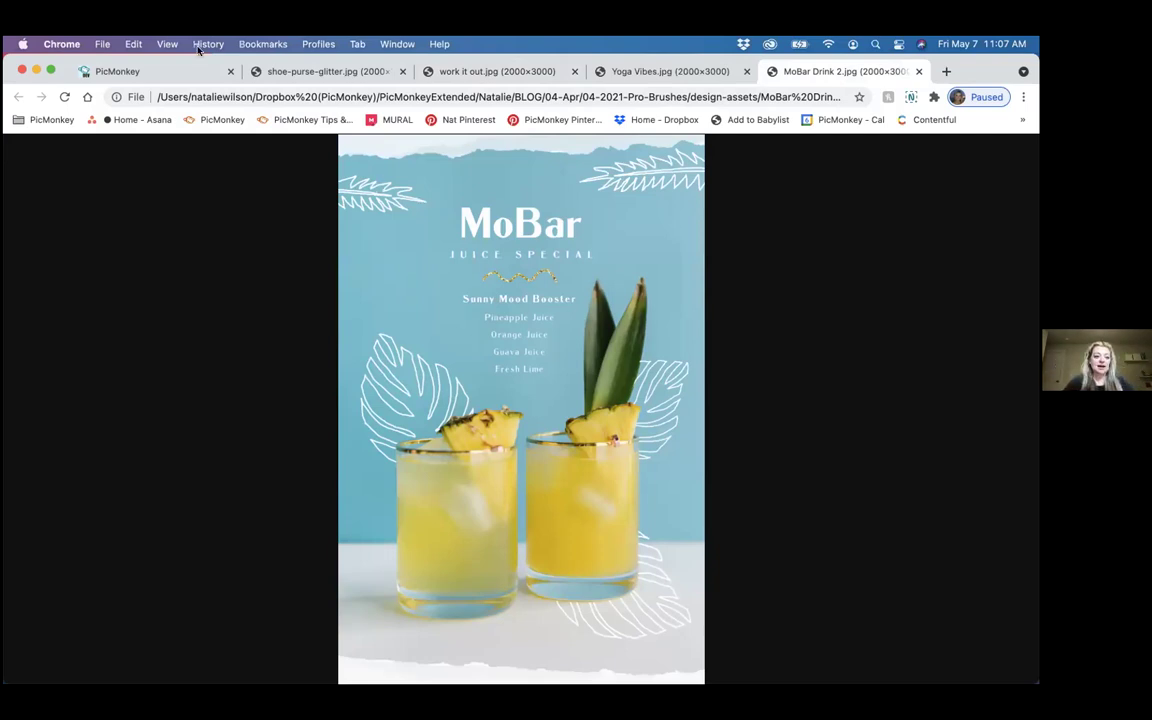
pyautogui.click(141, 70)
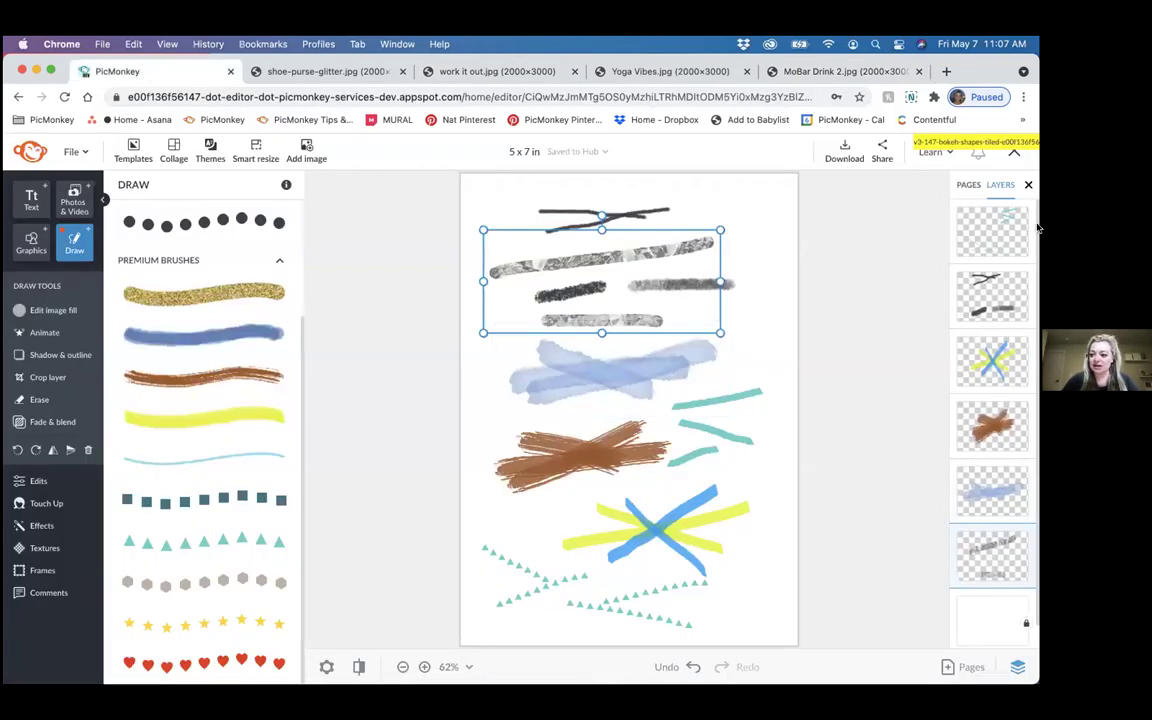
# Step: Add a blank second page to the design
pyautogui.click(995, 231)
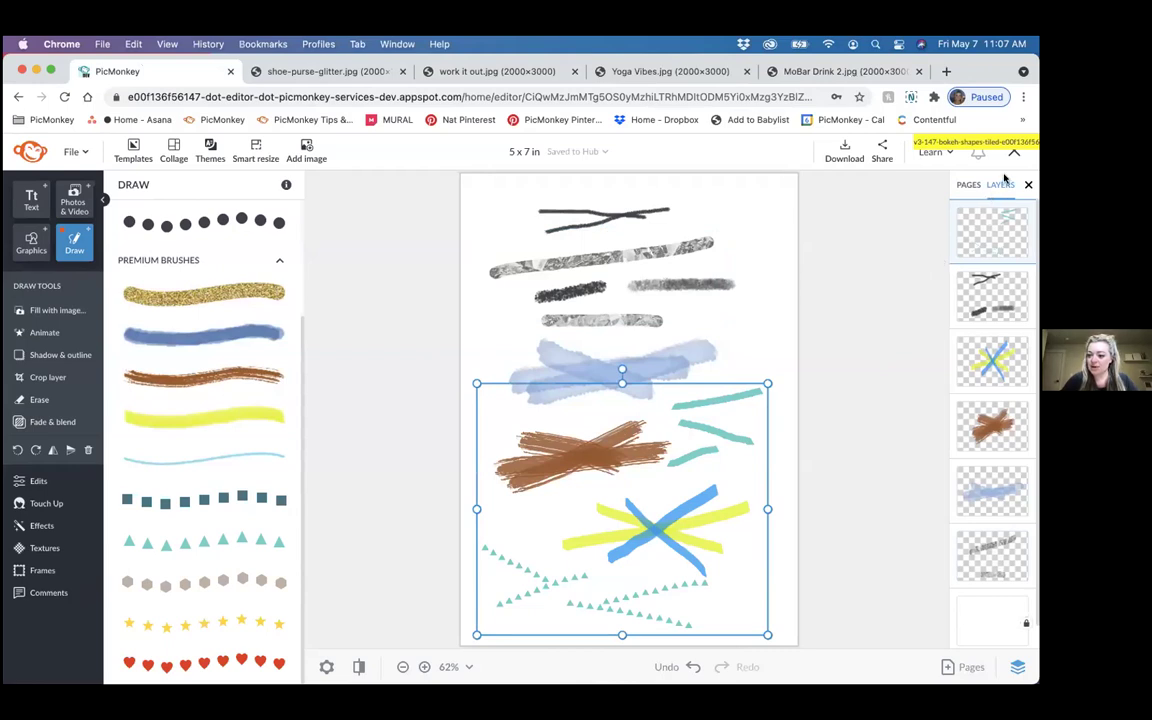
pyautogui.click(367, 330)
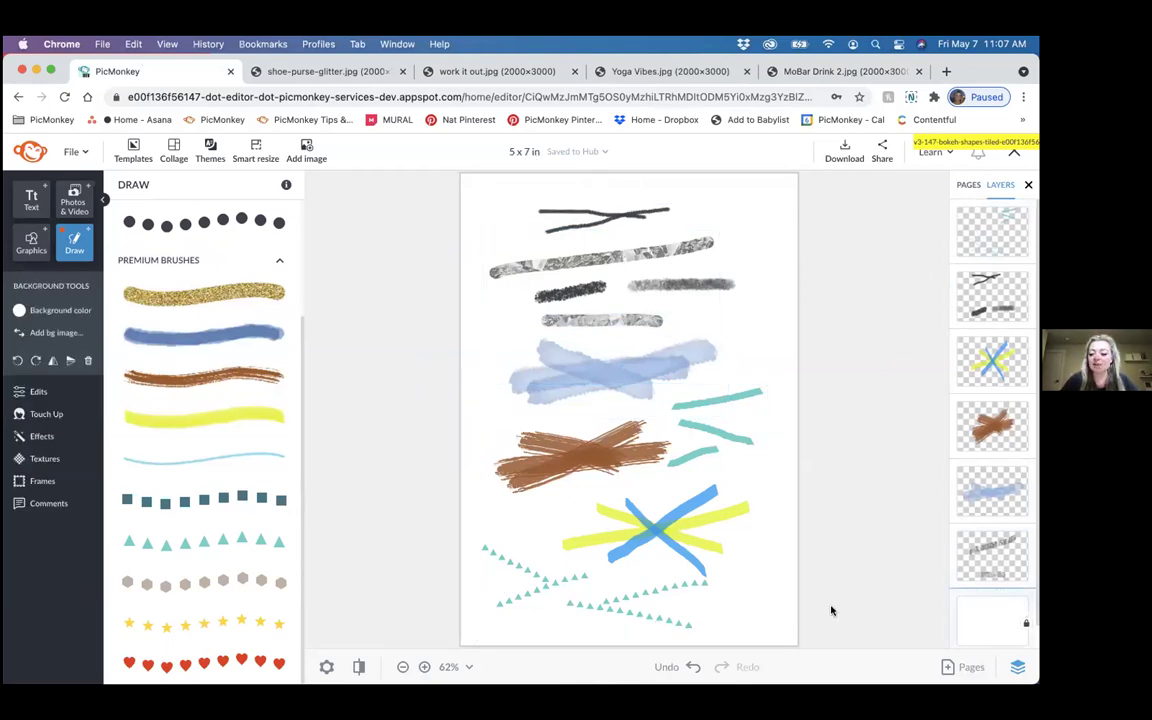
pyautogui.click(970, 186)
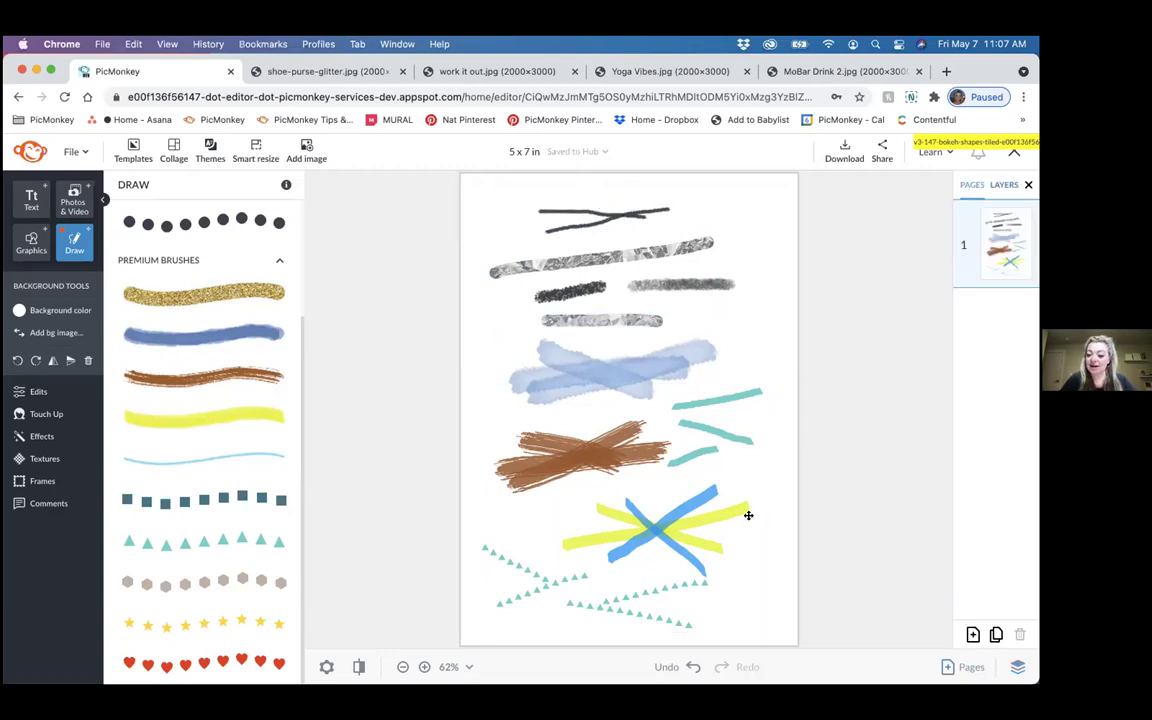
pyautogui.click(972, 634)
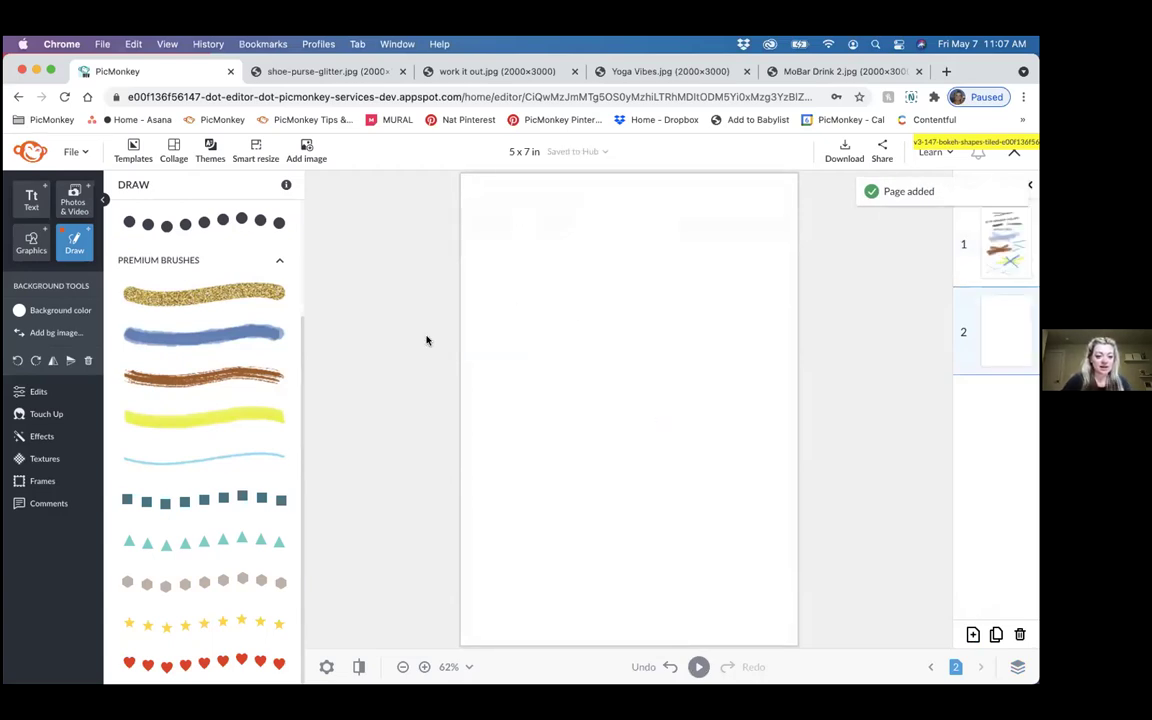
# Step: Add the haute-stock photo of the two pineapple drinks from Hub to the blank second page
pyautogui.click(308, 148)
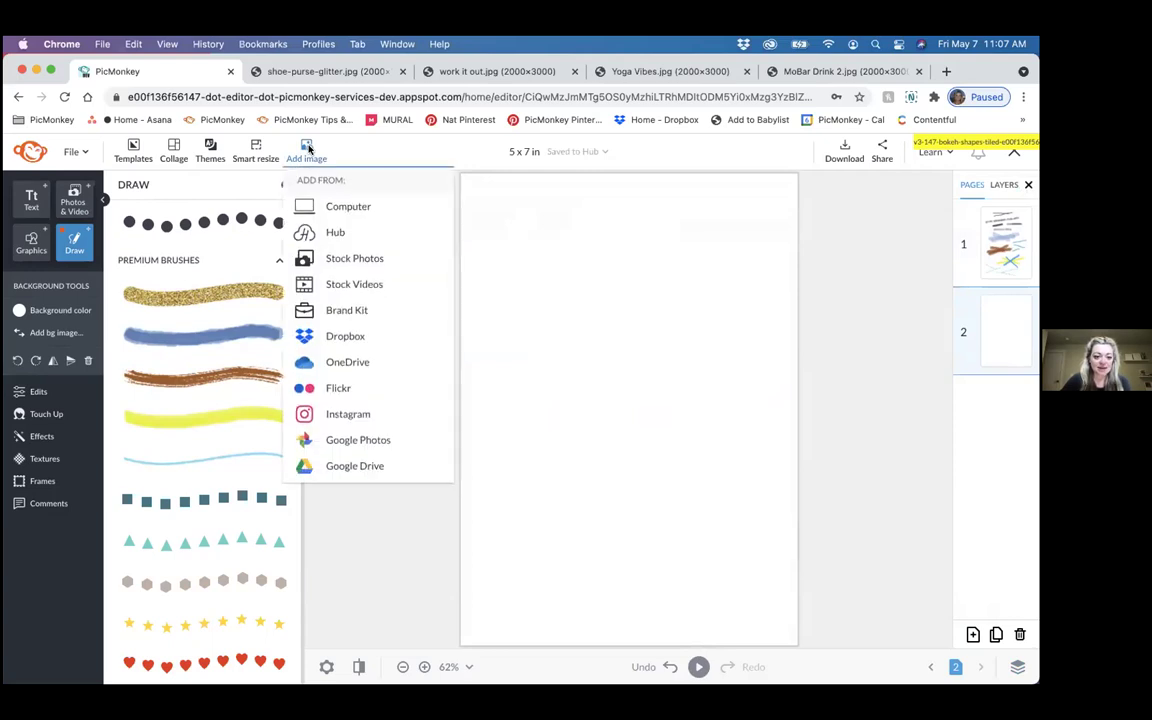
pyautogui.click(334, 227)
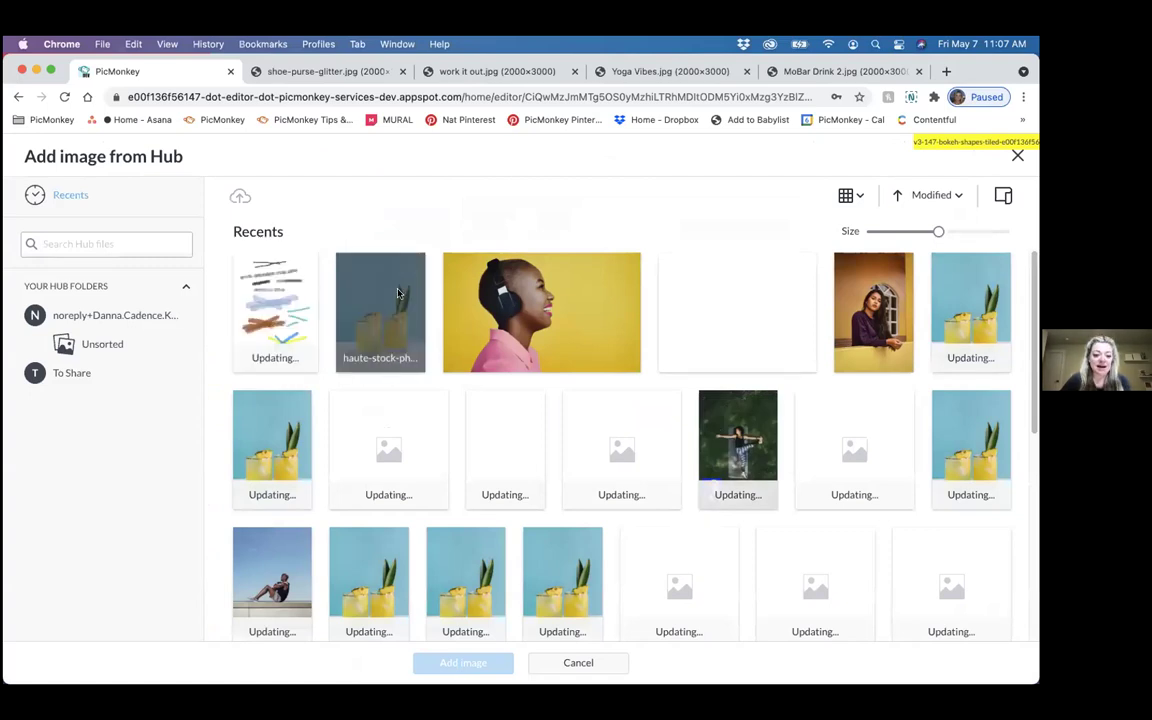
pyautogui.click(392, 292)
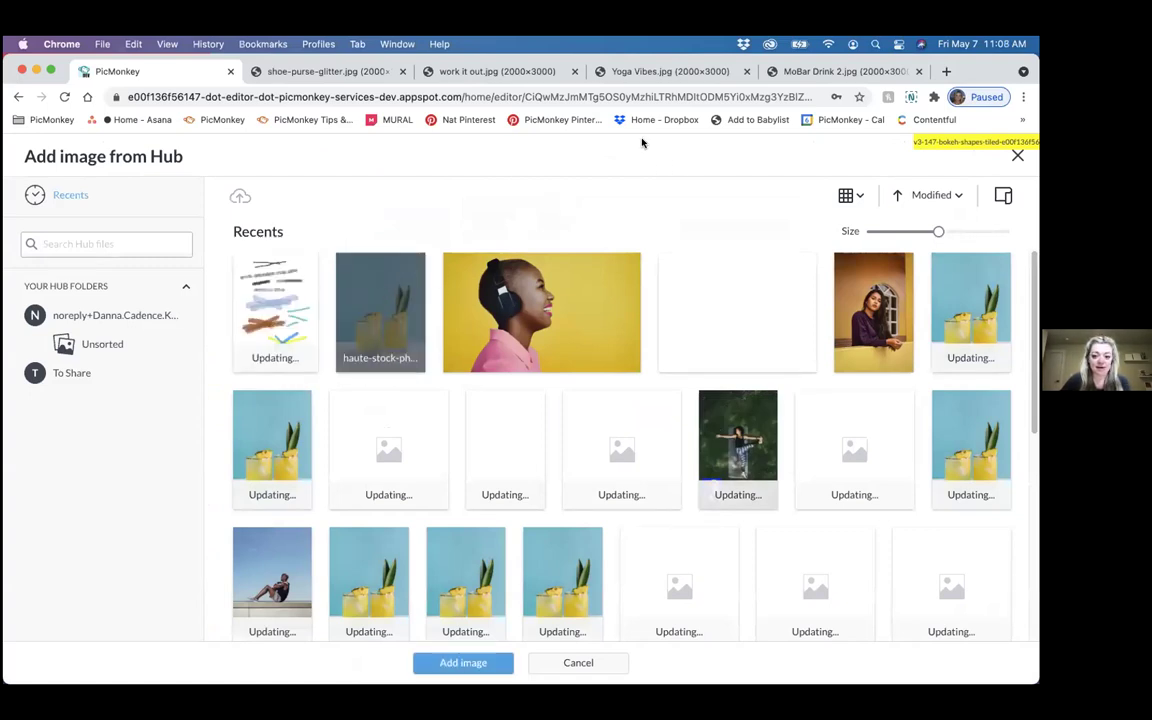
pyautogui.click(446, 666)
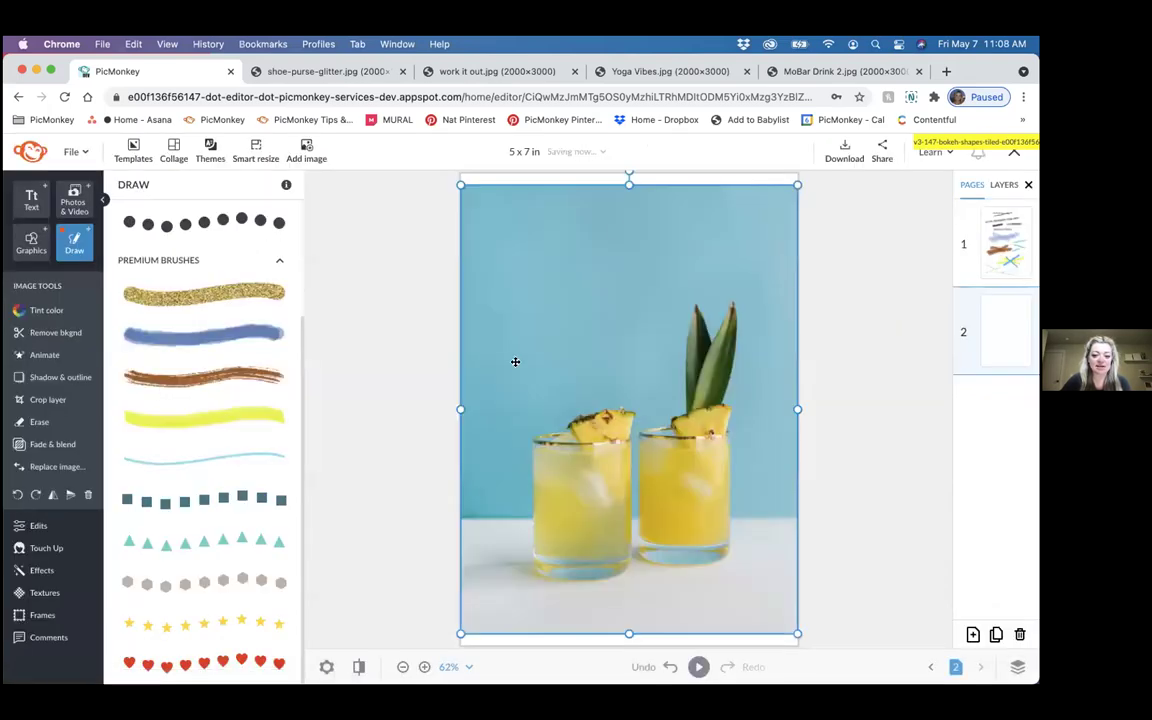
# Step: Enlarge and position the drinks photo so that it covers the whole page
pyautogui.click(449, 173)
pyautogui.click(722, 532)
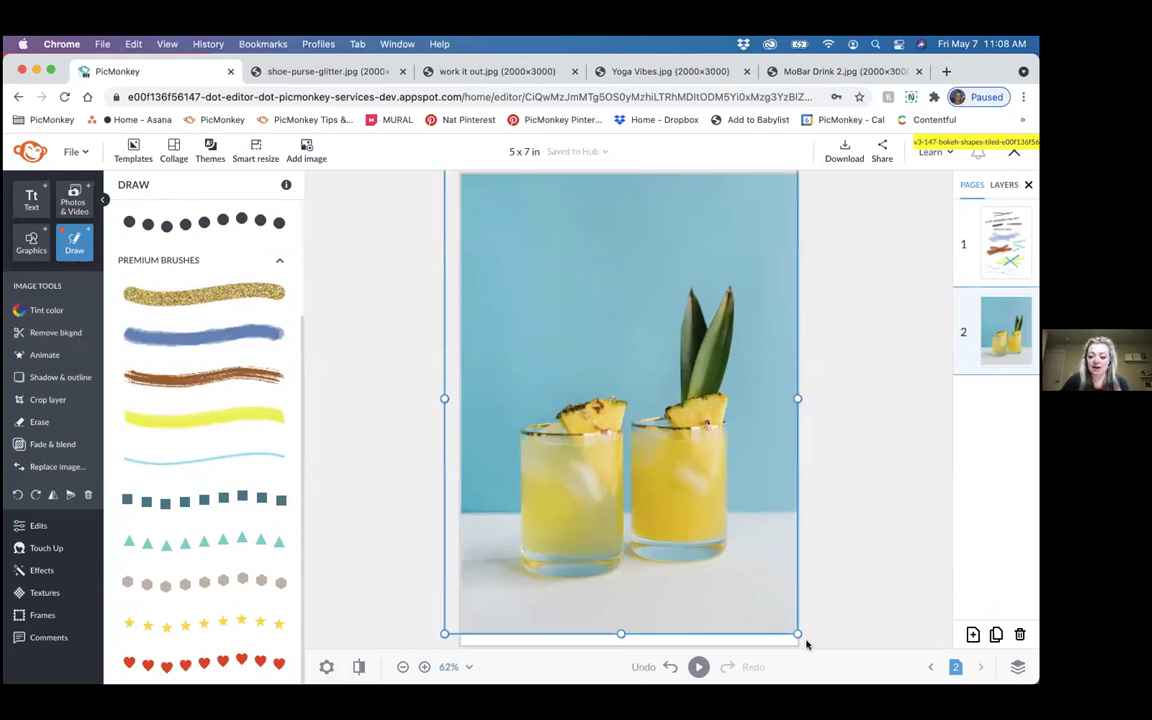
pyautogui.moveTo(797, 633); pyautogui.dragTo(805, 652)
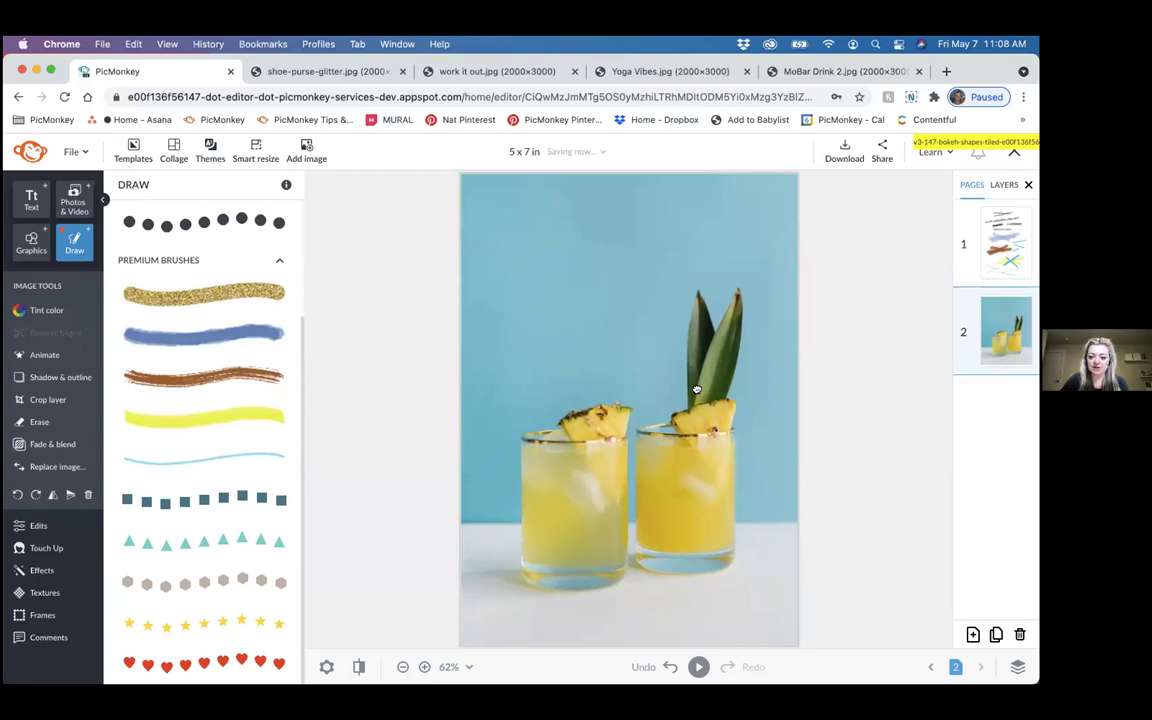
pyautogui.click(626, 351)
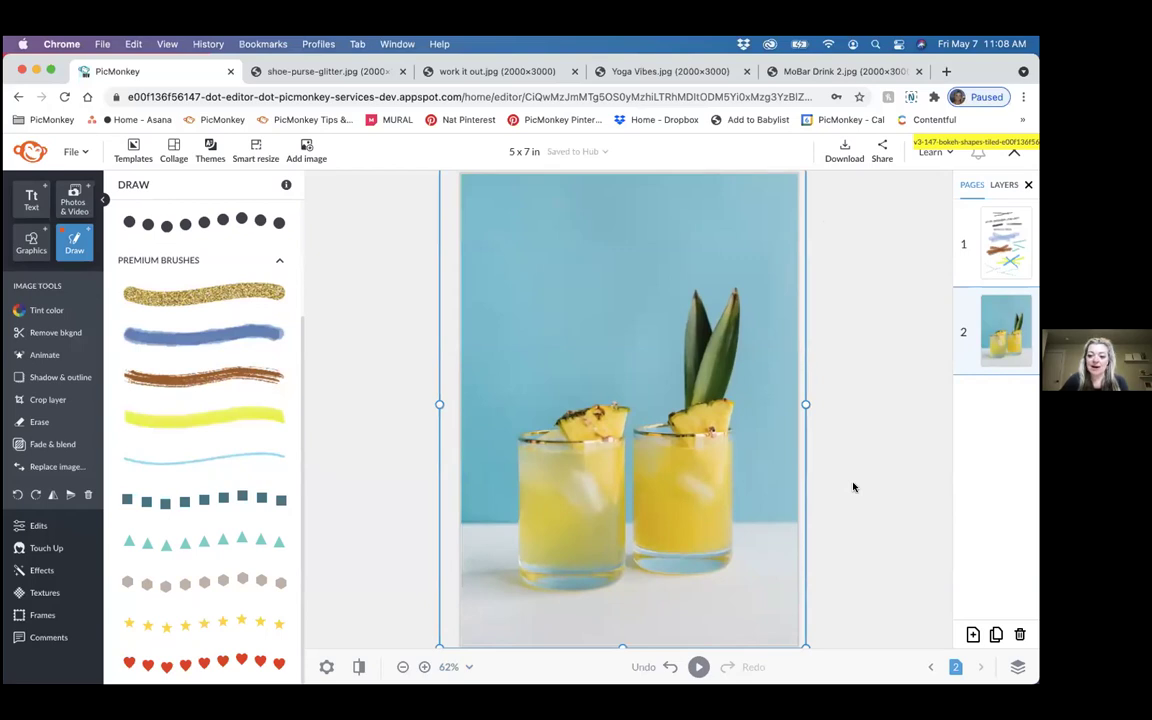
# Step: Look at the MoBar Drink 2.jpg example, return to the editor and show the layers of page 2
pyautogui.click(815, 72)
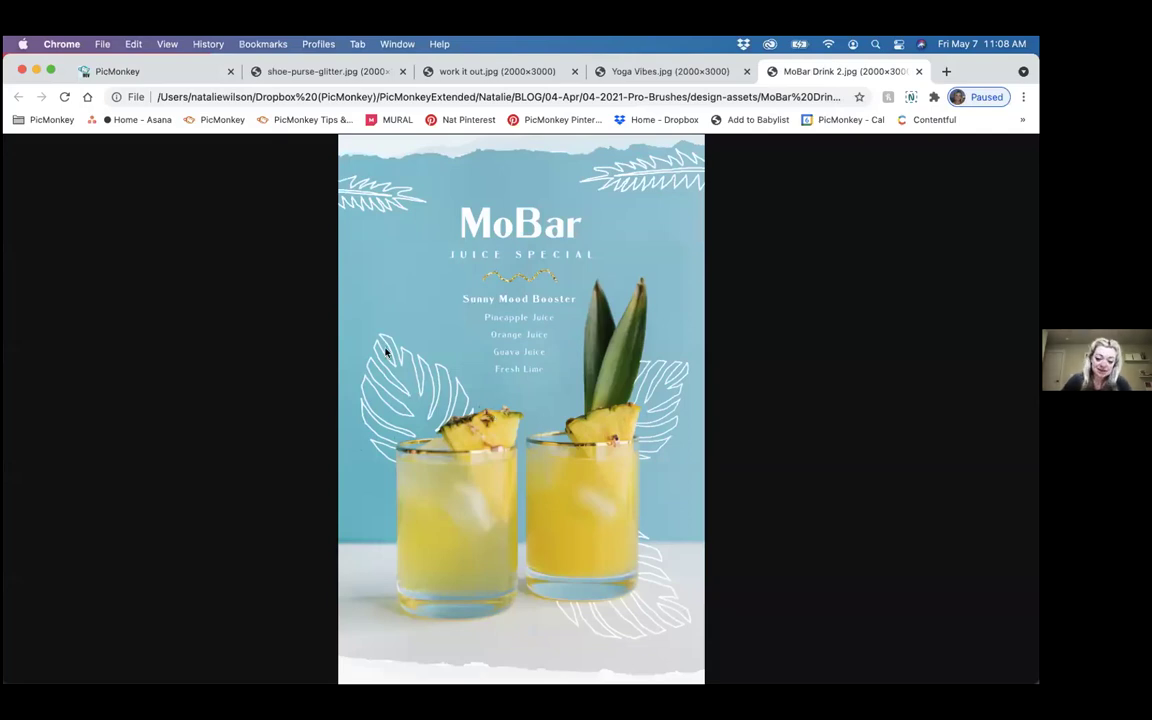
pyautogui.click(173, 73)
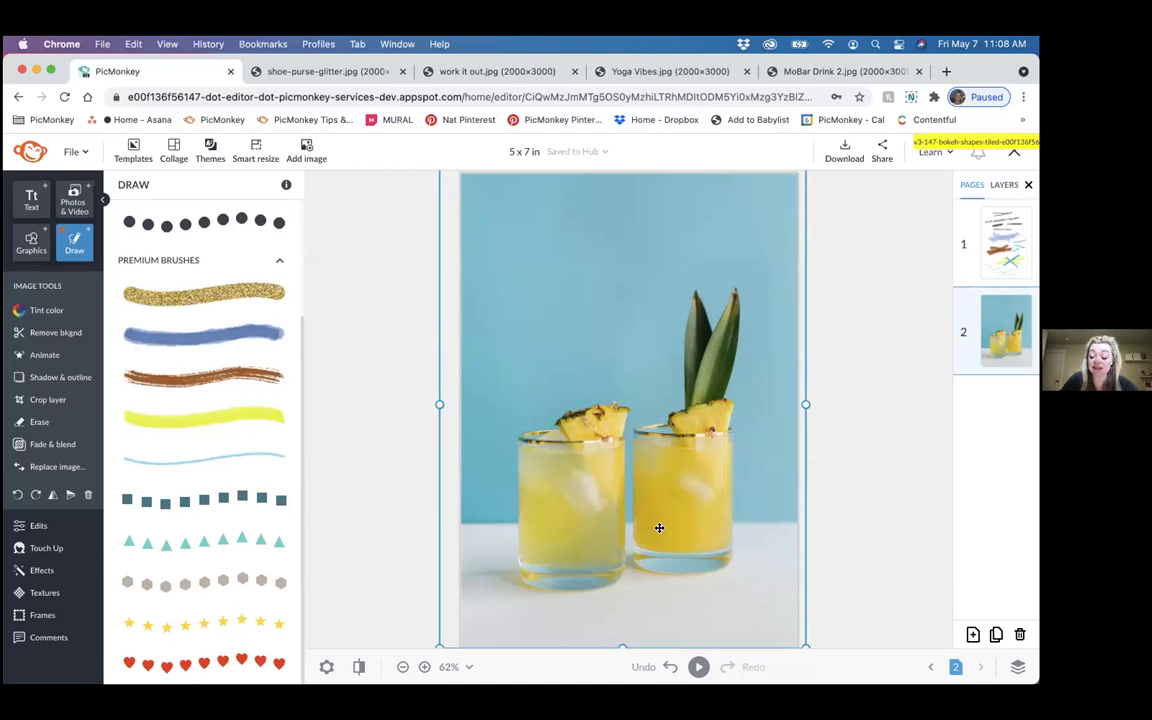
pyautogui.click(1000, 184)
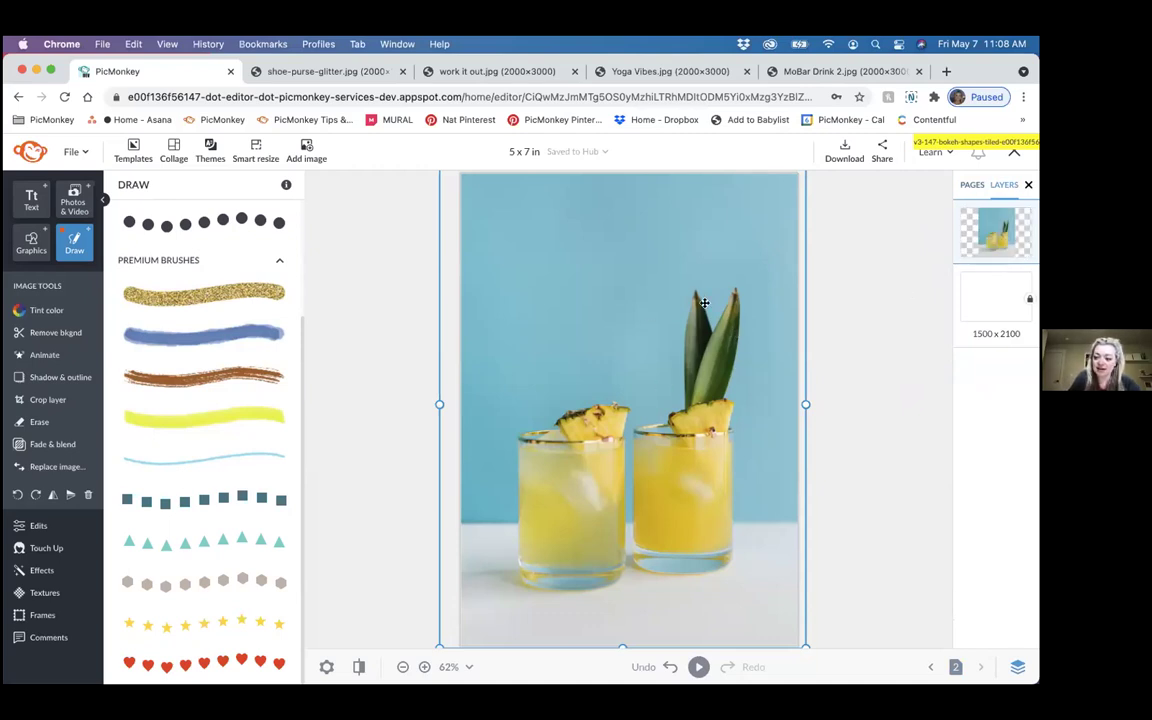
# Step: Duplicate the drinks photo layer and remove the background from the duplicate
pyautogui.rightClick(663, 404)
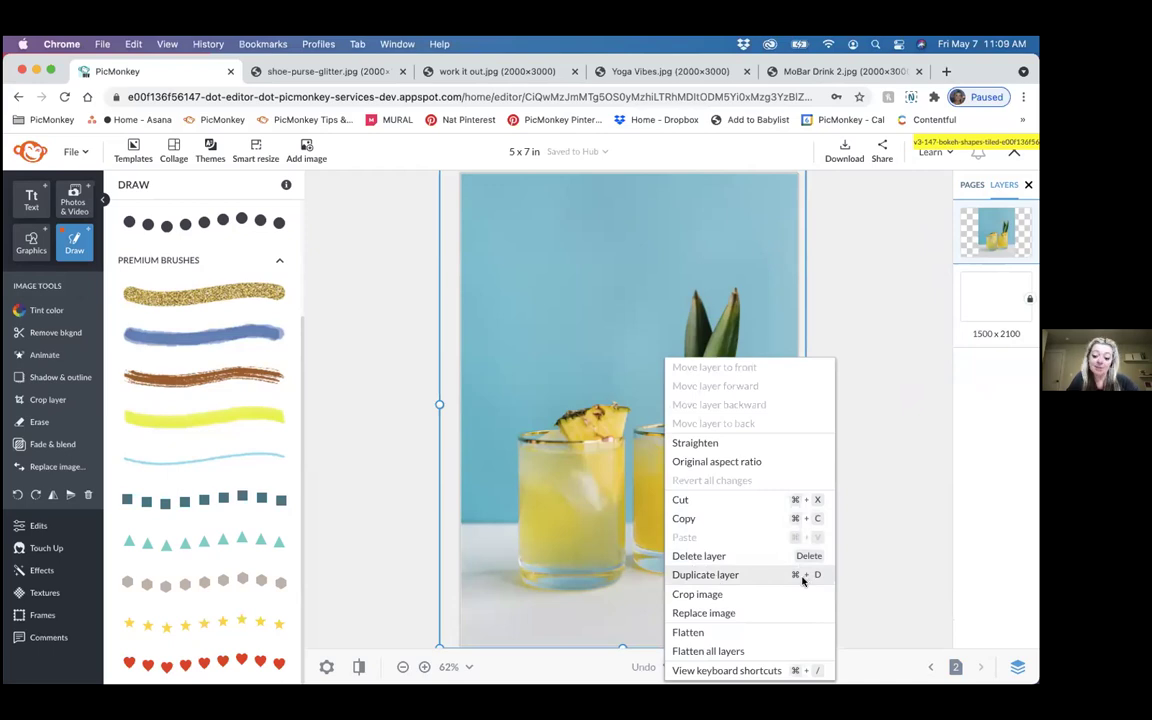
pyautogui.click(712, 574)
pyautogui.moveTo(637, 387)
pyautogui.mouseDown()
pyautogui.moveTo(632, 398)
pyautogui.moveTo(643, 360)
pyautogui.moveTo(686, 442)
pyautogui.moveTo(641, 405)
pyautogui.mouseUp()
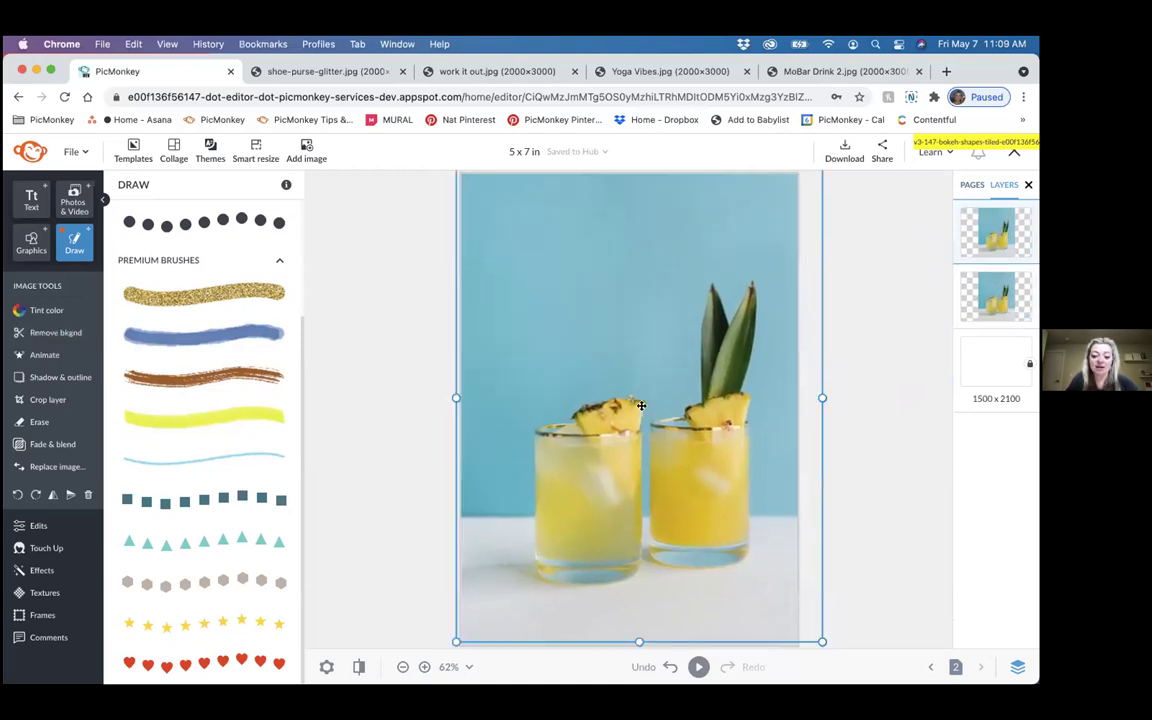
pyautogui.click(48, 336)
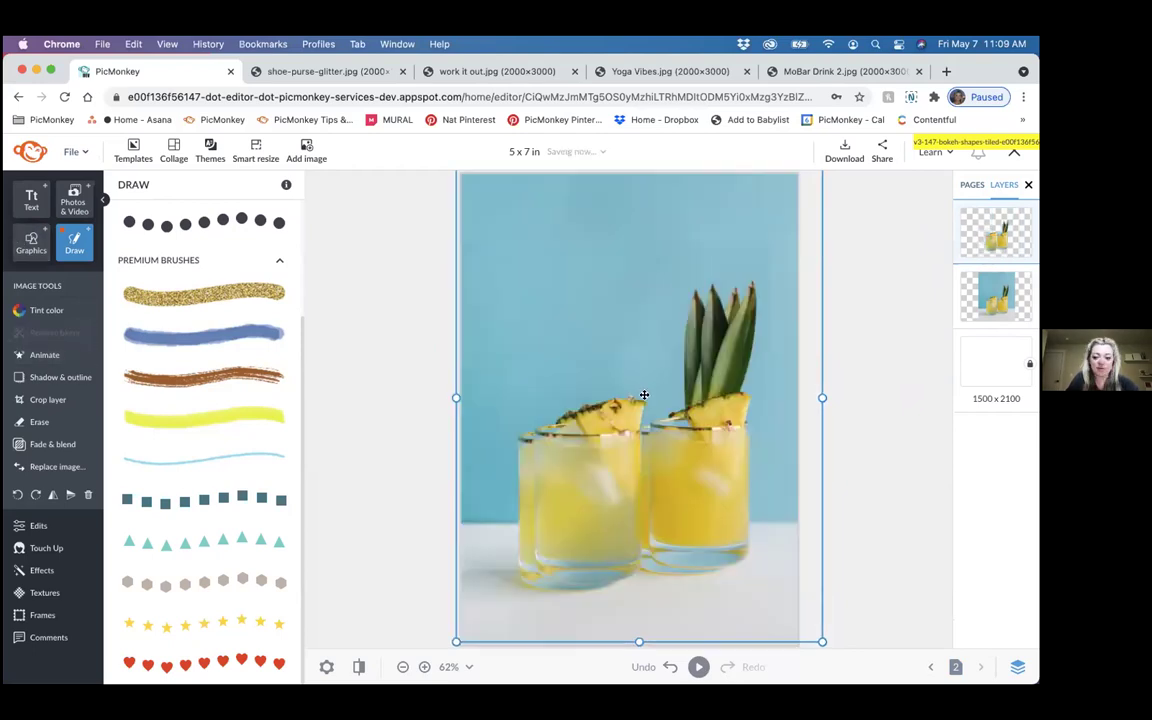
# Step: Align the cut-out drinks exactly over the glasses in the original photo and deselect the layer
pyautogui.moveTo(598, 459); pyautogui.dragTo(558, 476)
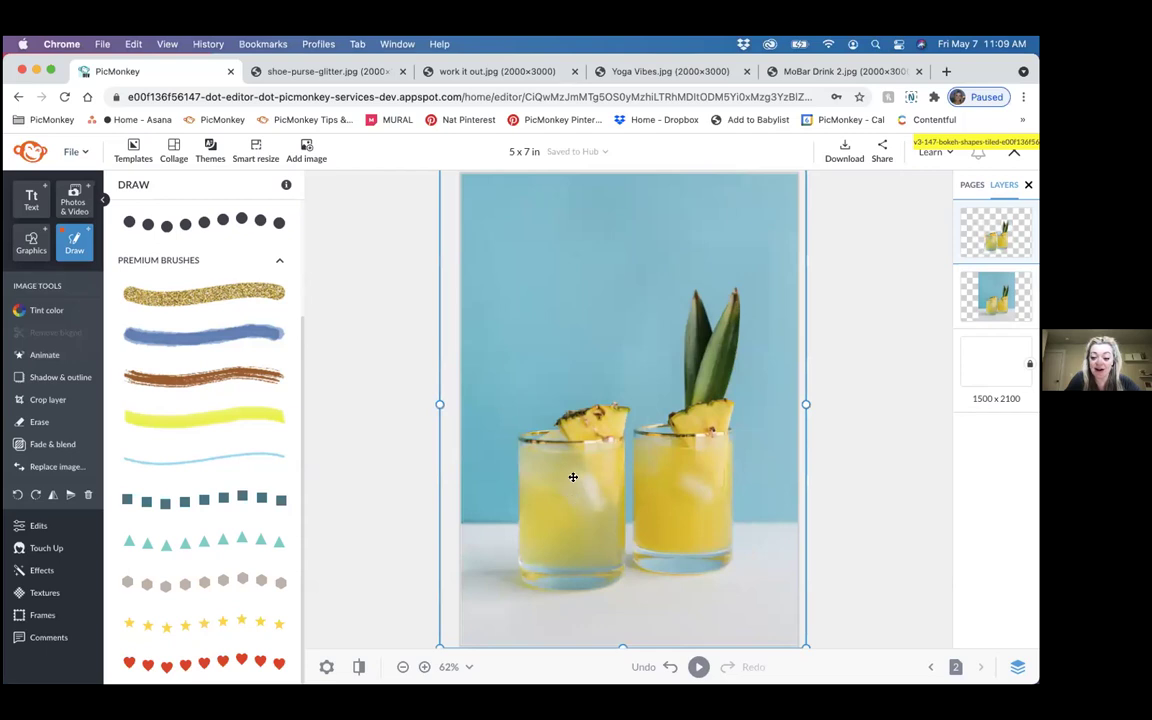
pyautogui.scroll(5, 574, 473)
pyautogui.moveTo(573, 471); pyautogui.dragTo(481, 435)
pyautogui.scroll(-5, 656, 393)
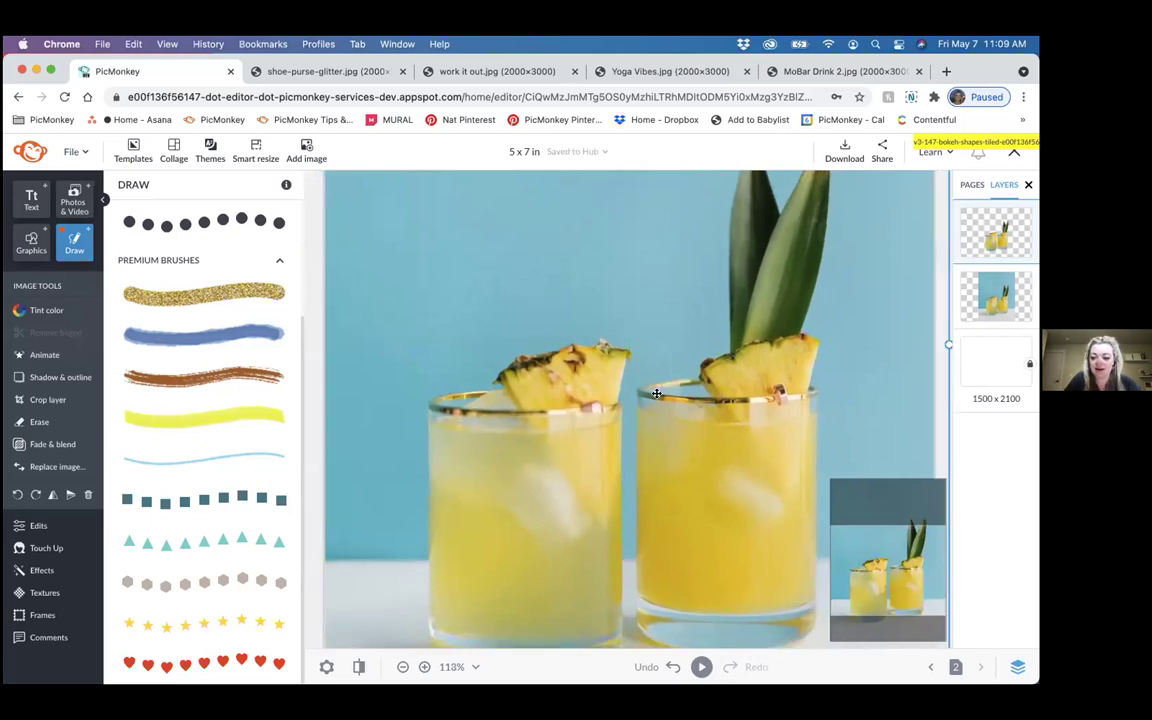
pyautogui.scroll(-1, 656, 393)
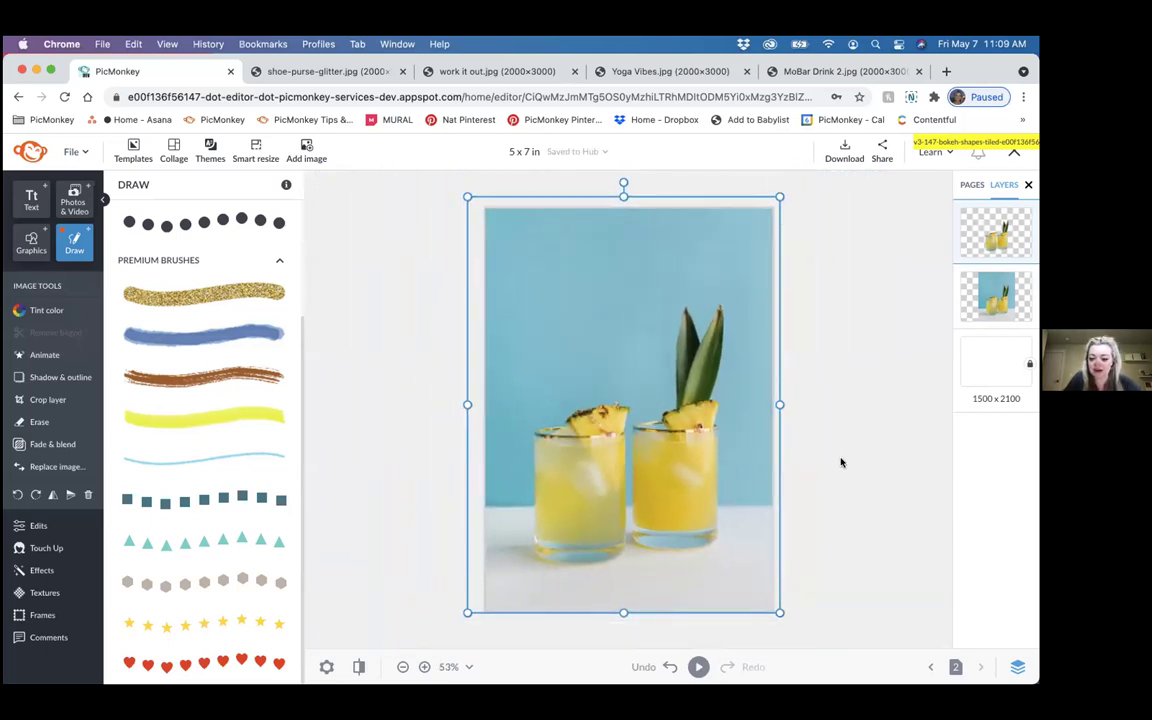
pyautogui.click(757, 415)
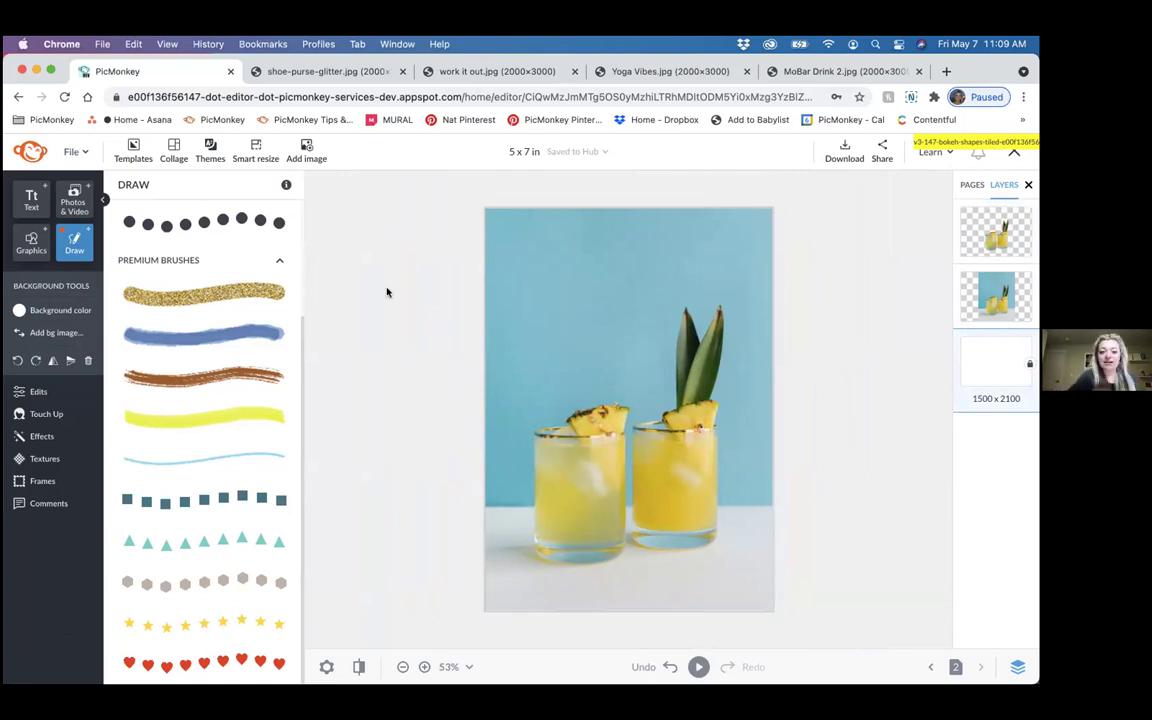
# Step: Check the white leaf outlines in the MoBar Drink 2.jpg example and return to the drinks page
pyautogui.click(811, 73)
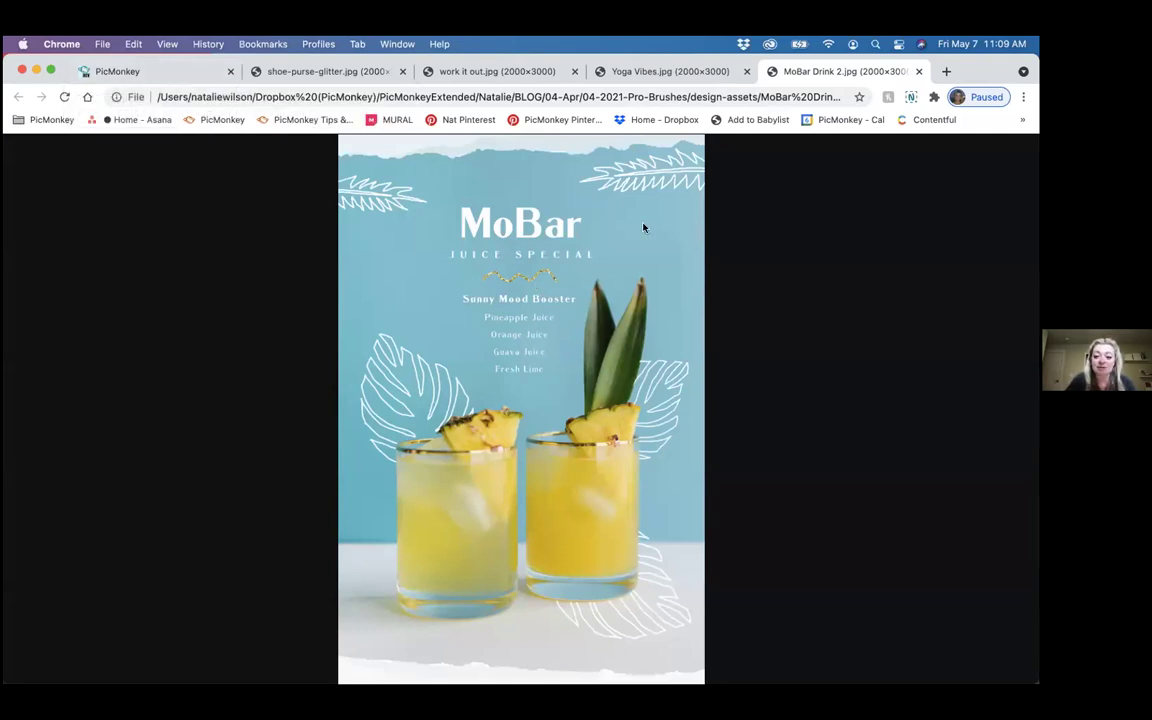
pyautogui.click(122, 73)
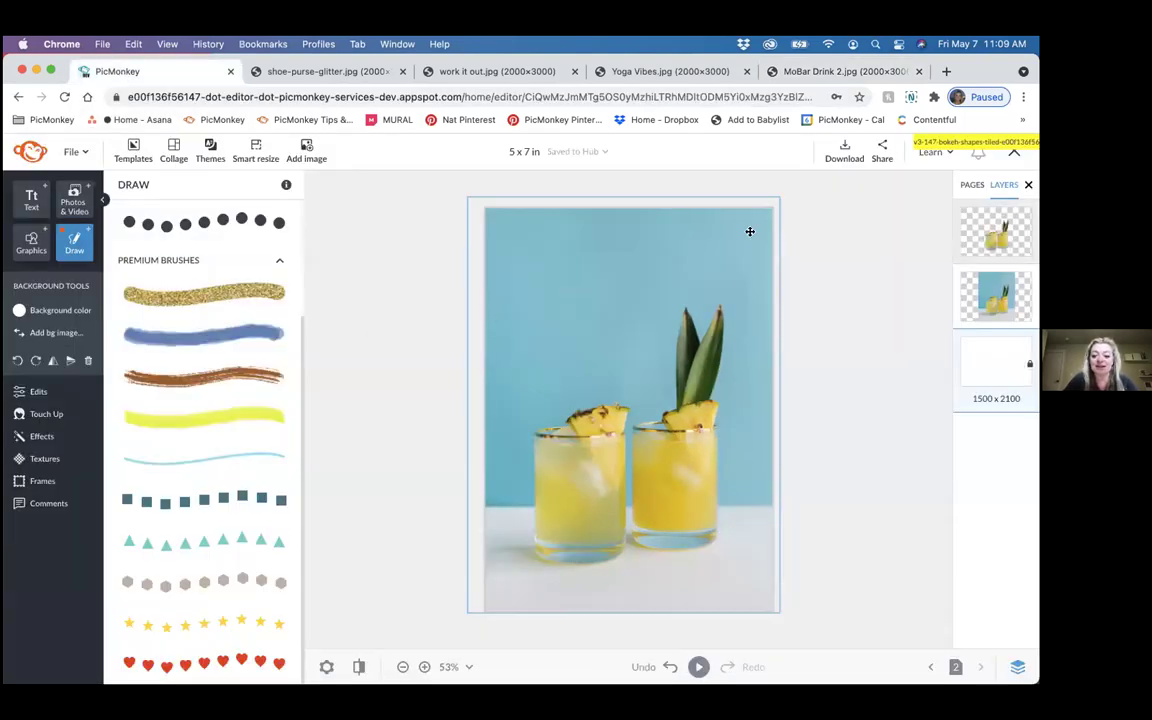
# Step: Choose the Sketchbook brush and set its hardness to 100%, strength to 100% and spacing to 0%
pyautogui.scroll(3, 767, 265)
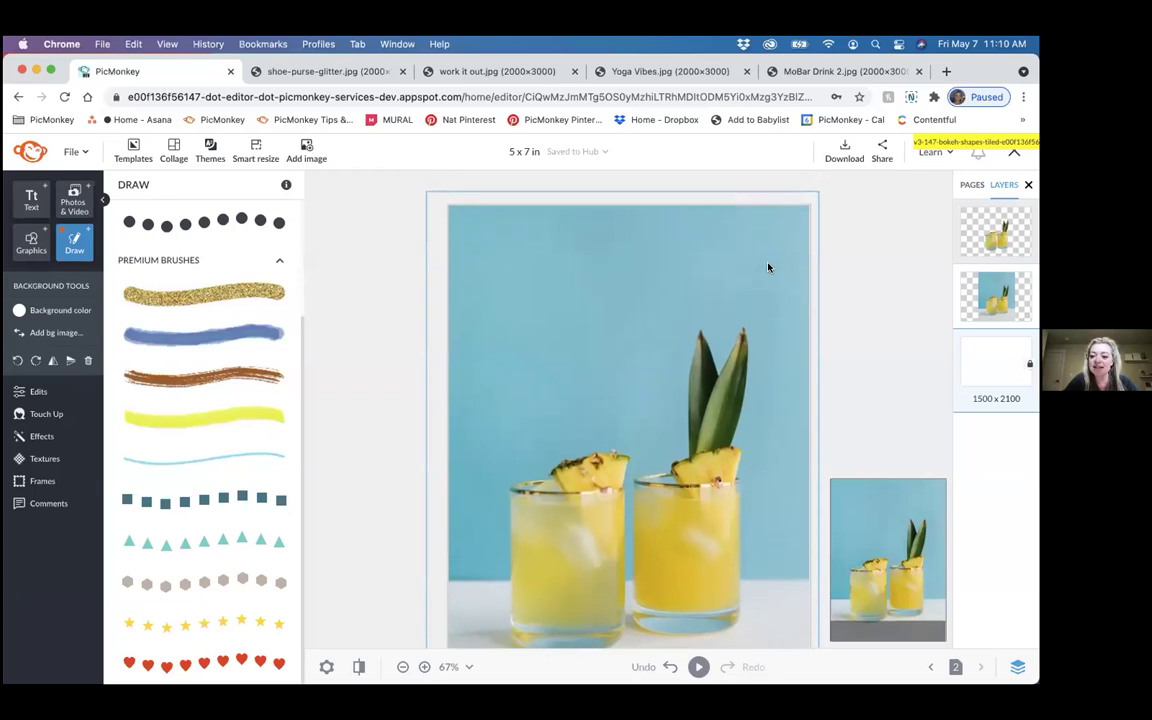
pyautogui.scroll(3, 768, 267)
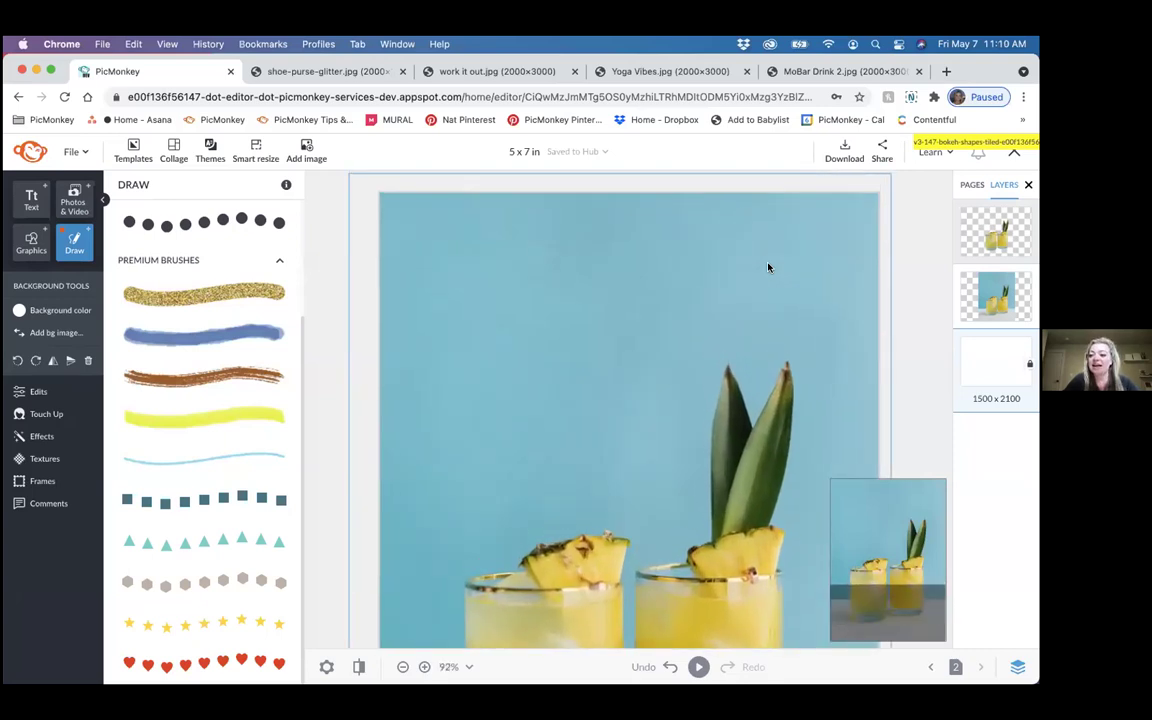
pyautogui.scroll(2, 768, 267)
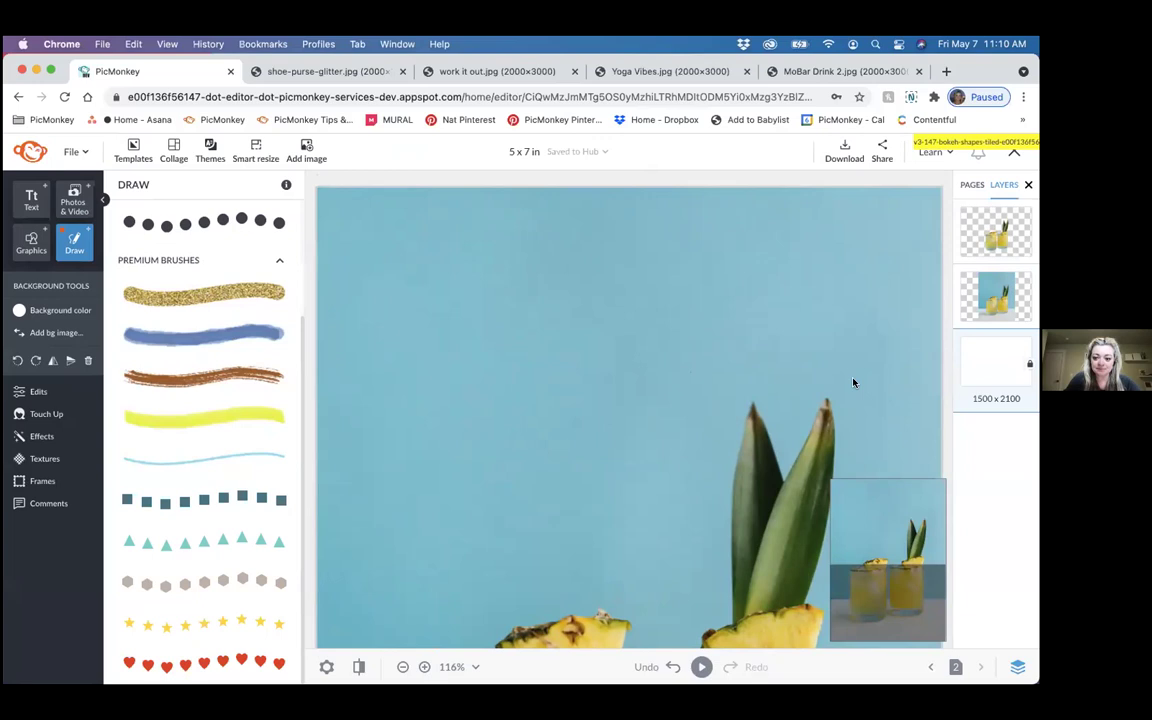
pyautogui.scroll(2, 827, 303)
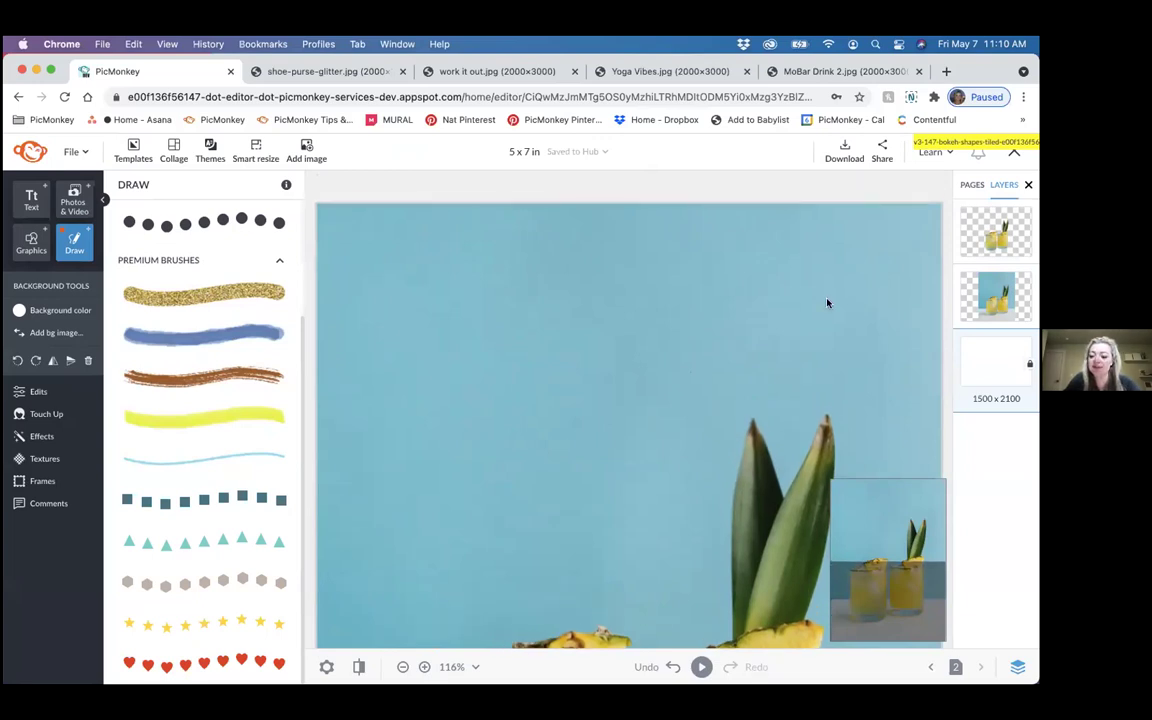
pyautogui.scroll(3, 827, 303)
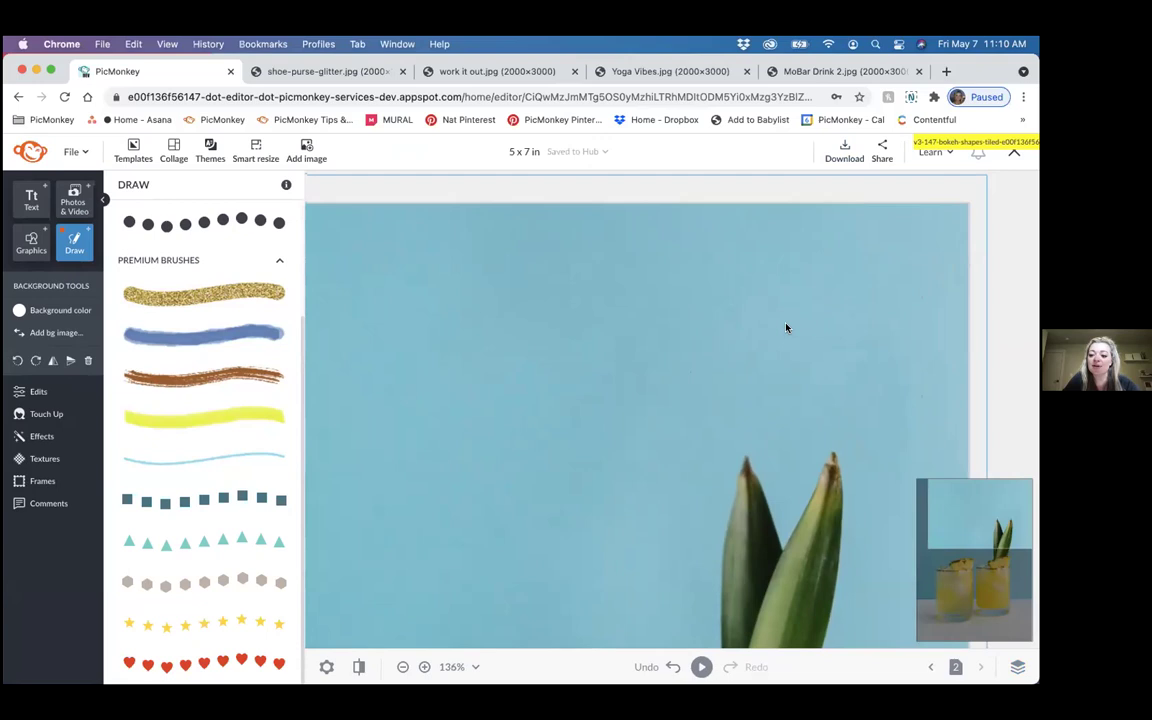
pyautogui.click(217, 458)
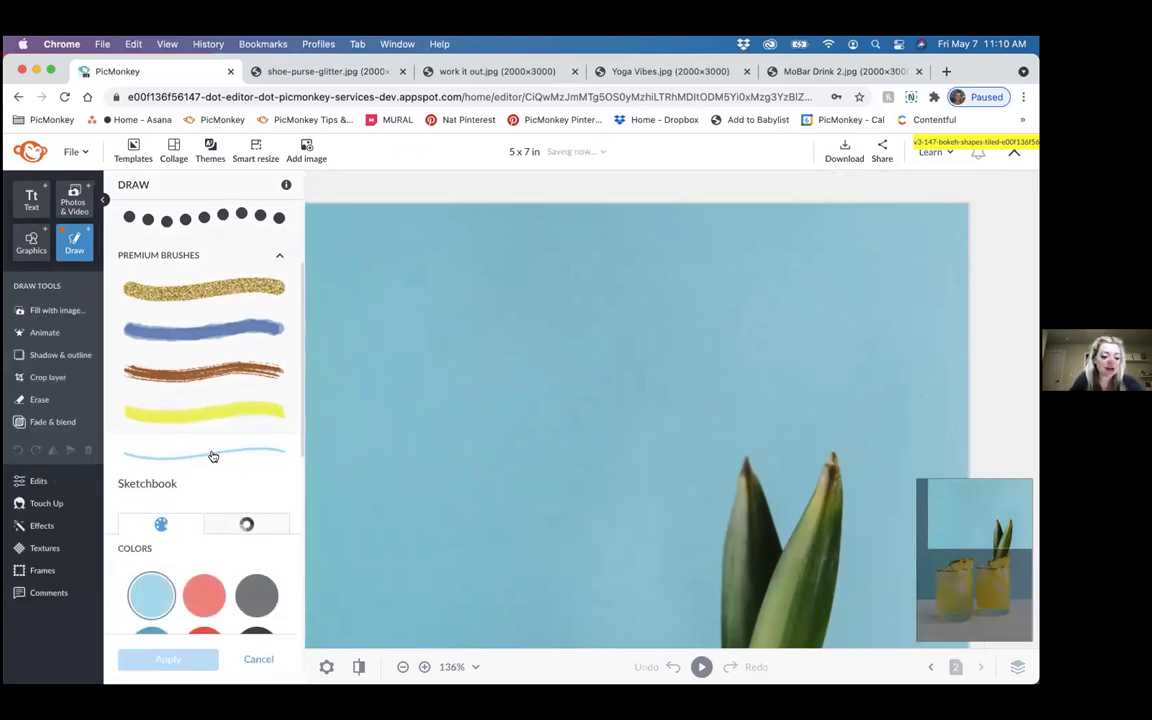
pyautogui.scroll(-3, 178, 392)
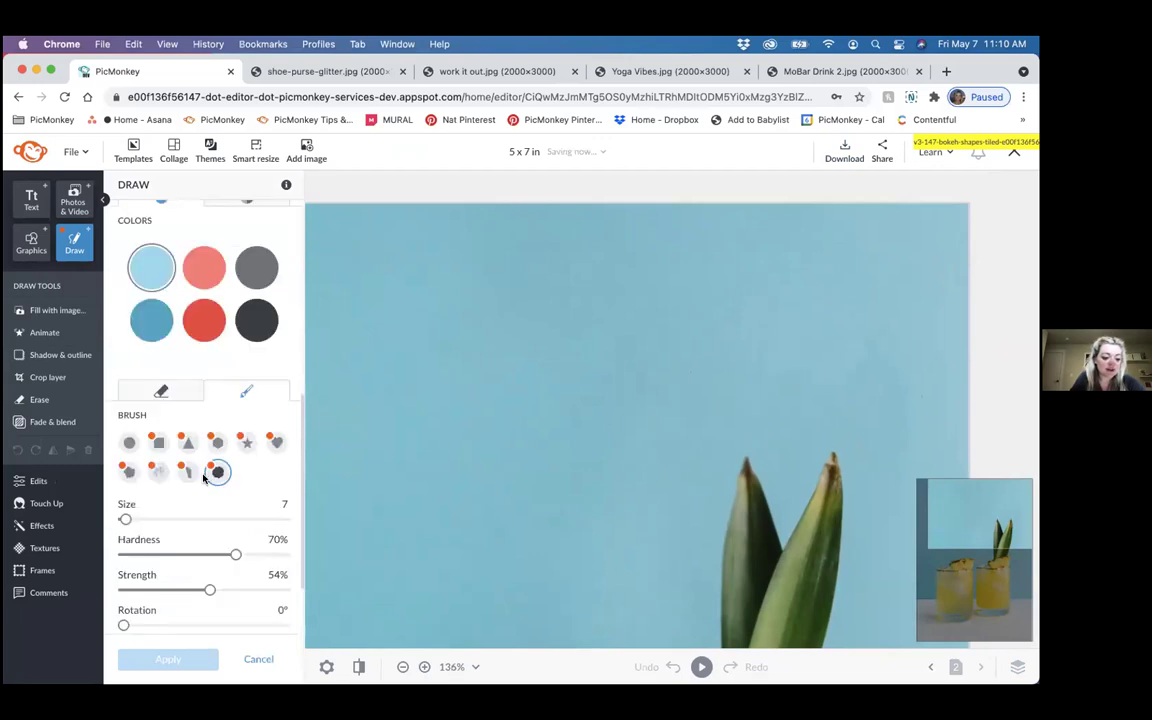
pyautogui.scroll(-4, 204, 573)
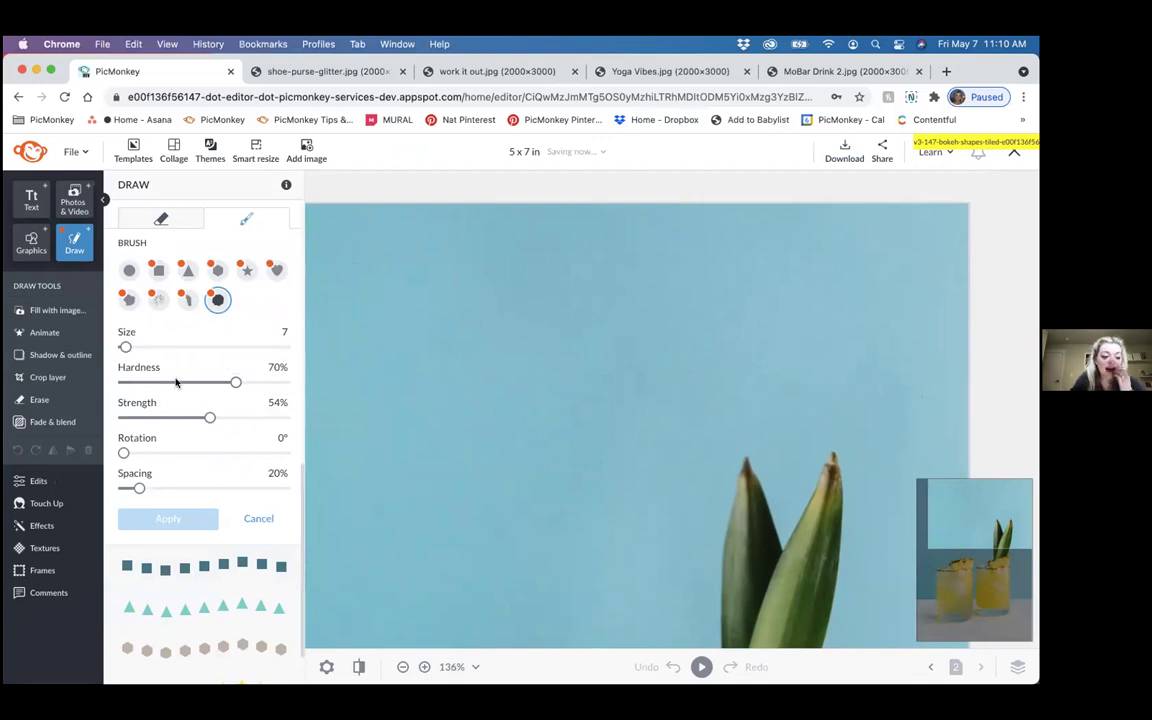
pyautogui.moveTo(236, 383); pyautogui.dragTo(301, 381)
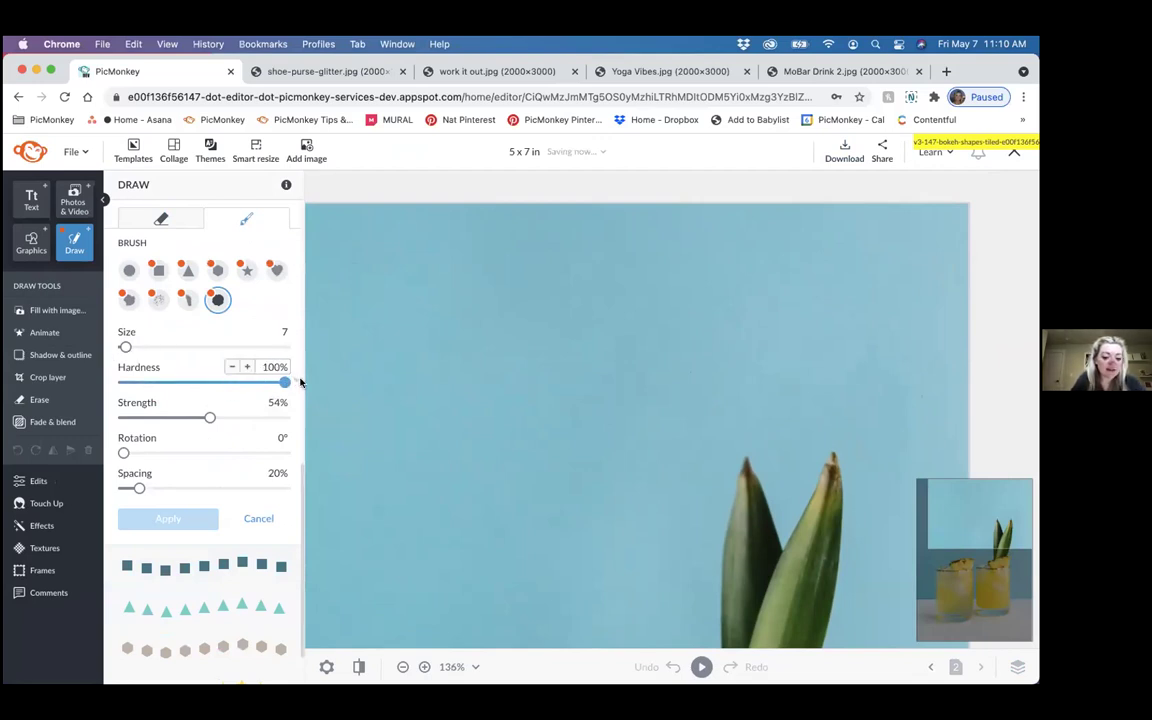
pyautogui.click(212, 418)
pyautogui.moveTo(212, 418); pyautogui.dragTo(288, 418)
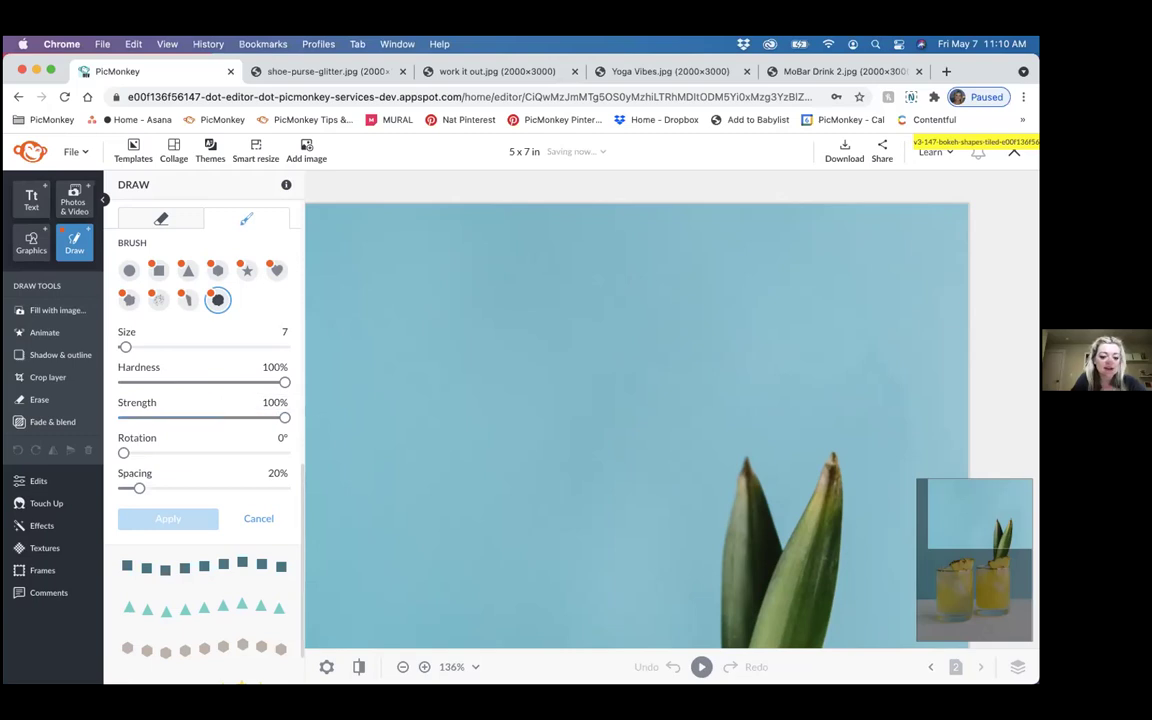
pyautogui.moveTo(138, 488); pyautogui.dragTo(112, 492)
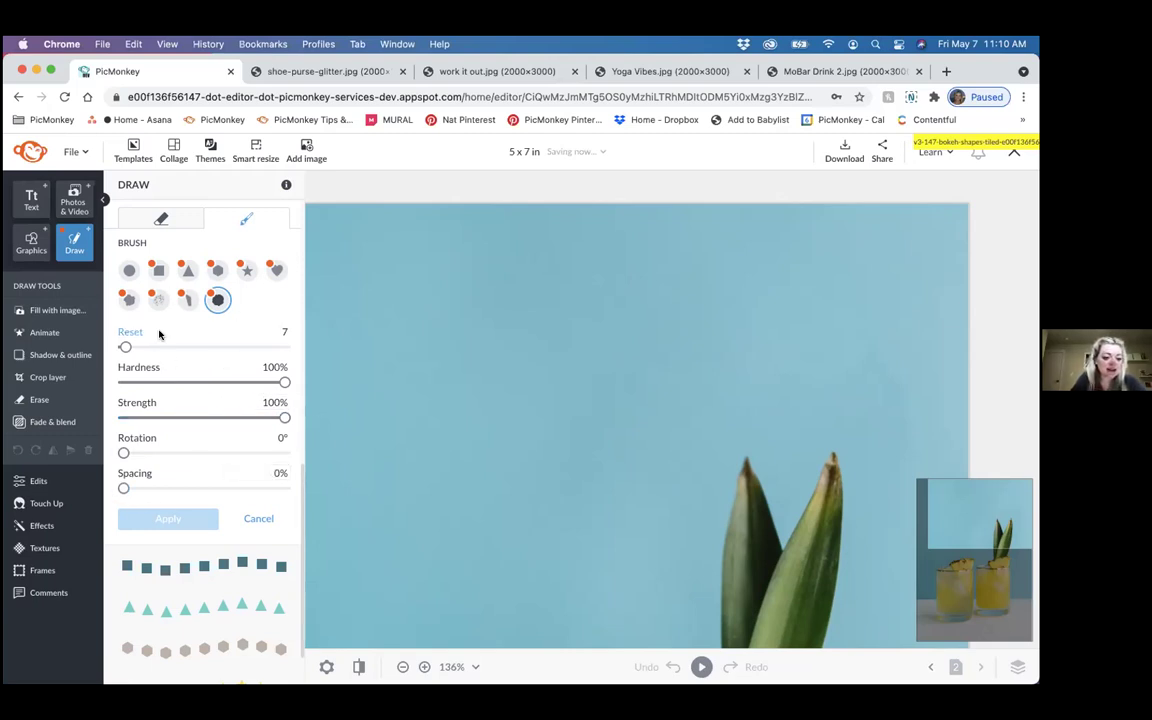
pyautogui.click(475, 297)
pyautogui.moveTo(522, 316); pyautogui.dragTo(526, 320)
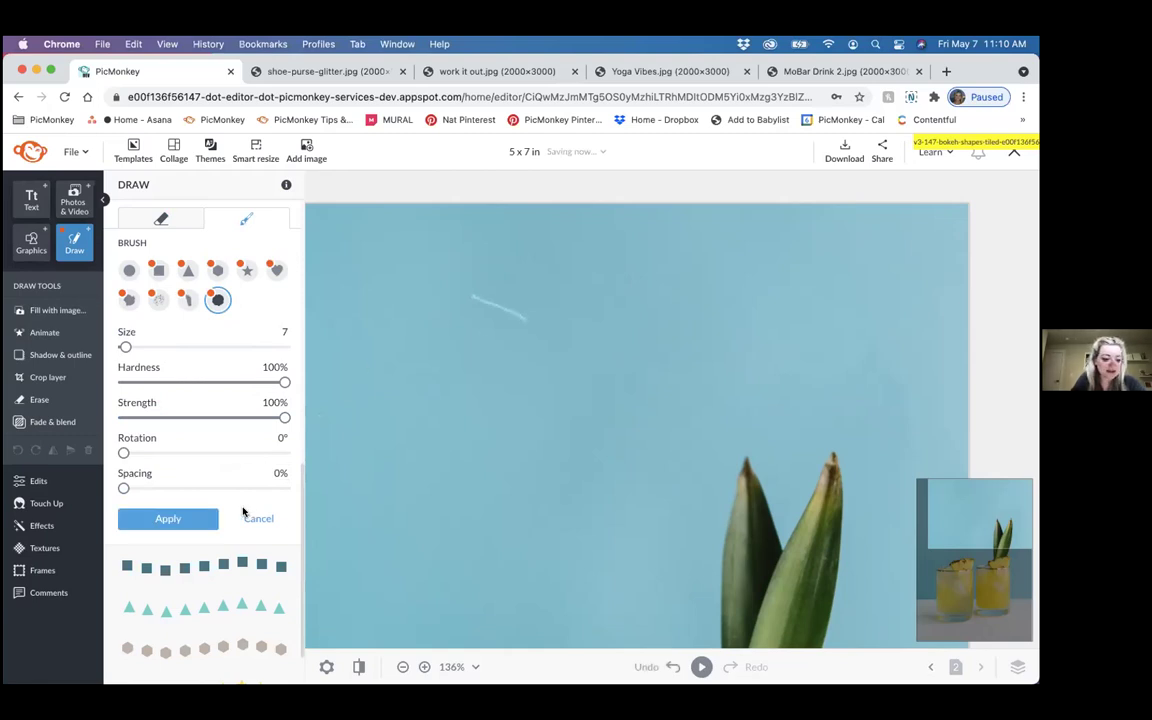
pyautogui.click(672, 667)
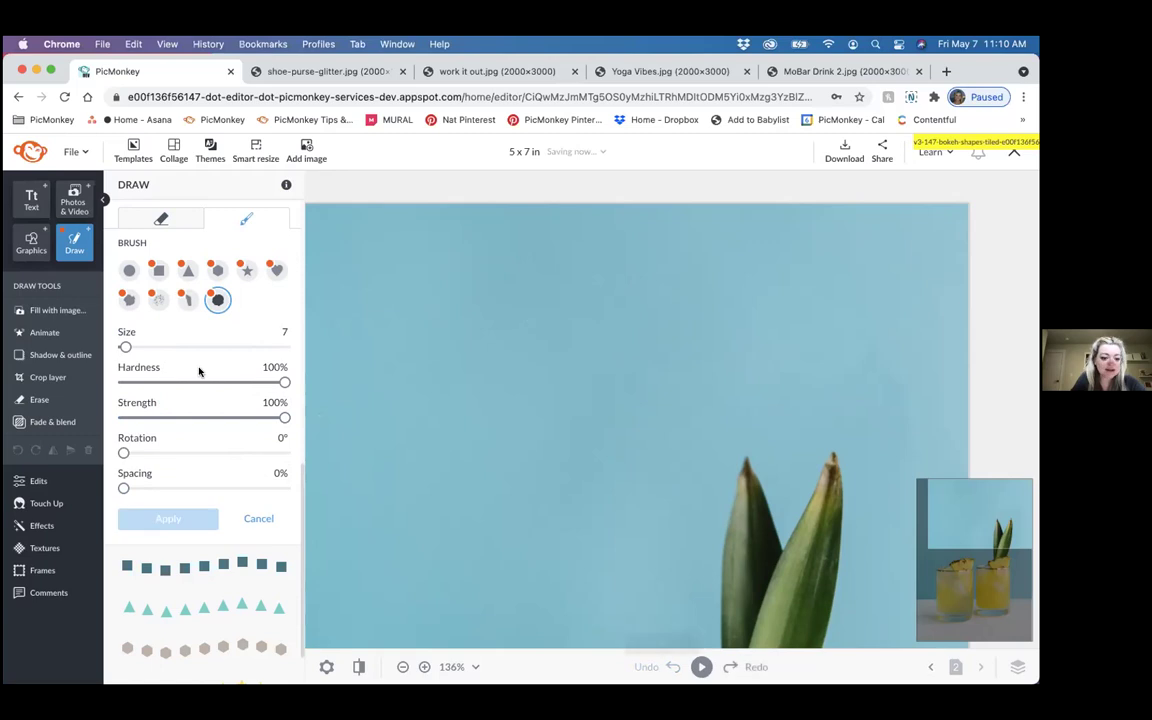
# Step: Change the Sketchbook brush colour to white, #ffffff
pyautogui.scroll(5, 219, 310)
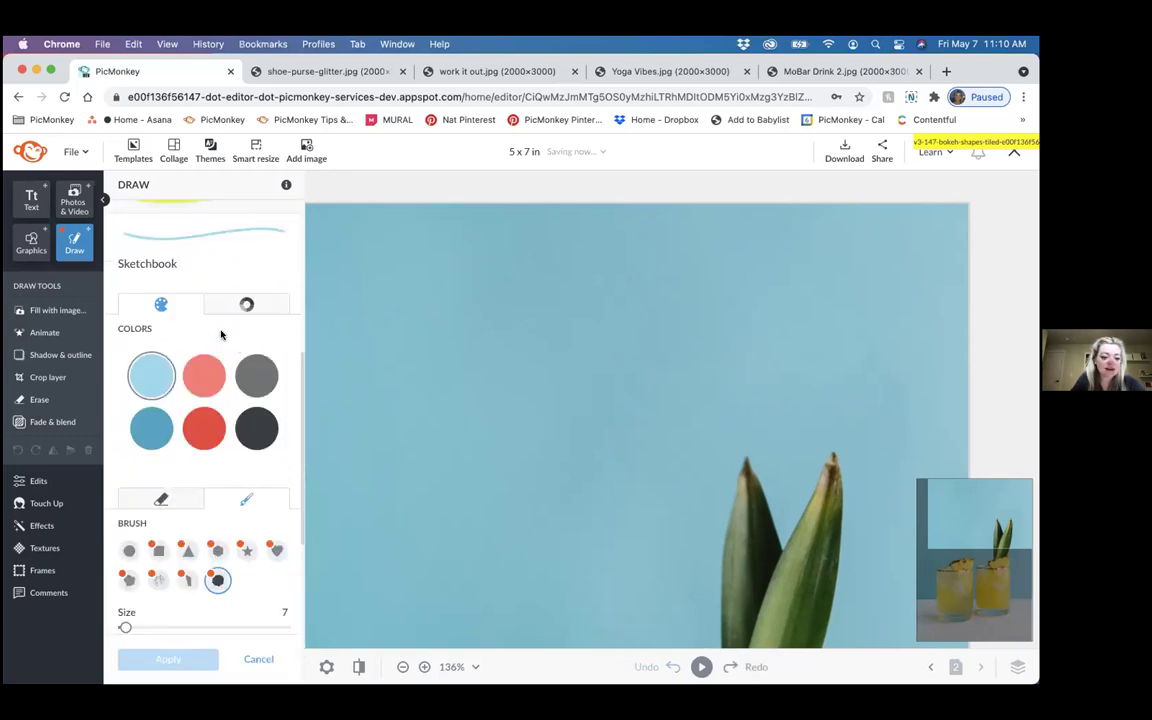
pyautogui.click(240, 304)
pyautogui.moveTo(179, 397); pyautogui.dragTo(104, 372)
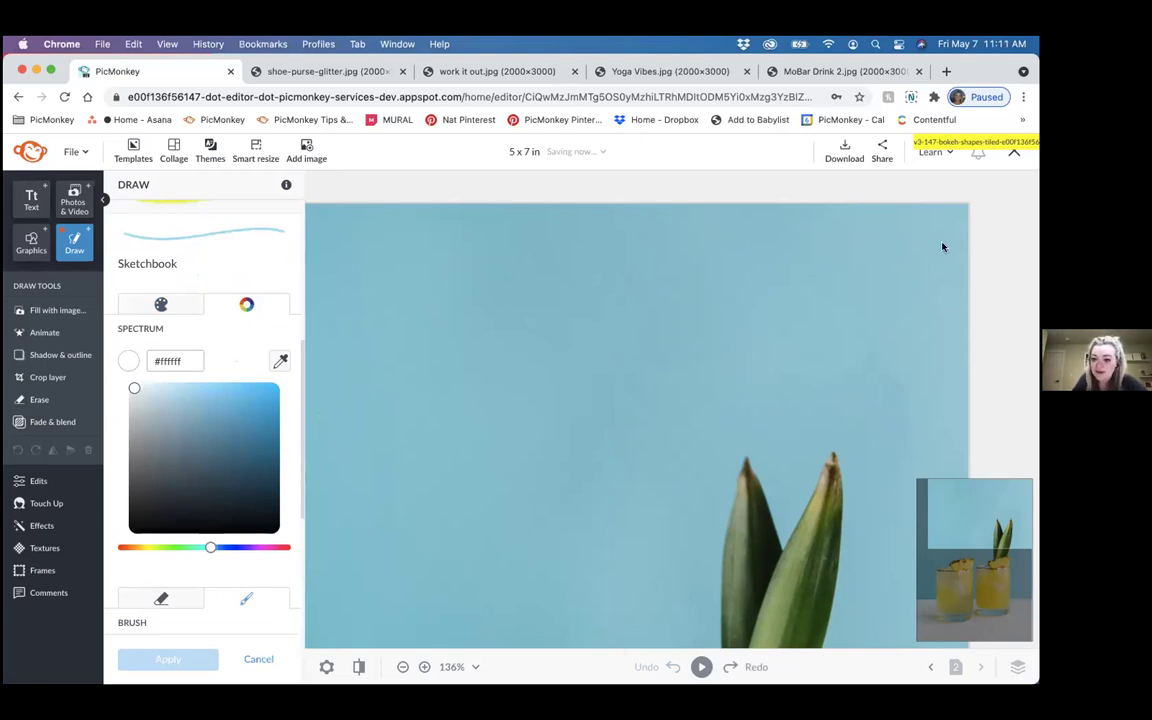
# Step: Draw a slim double-line leaf stem running inward from the photo's right edge, above the pineapple leaves
pyautogui.click(964, 287)
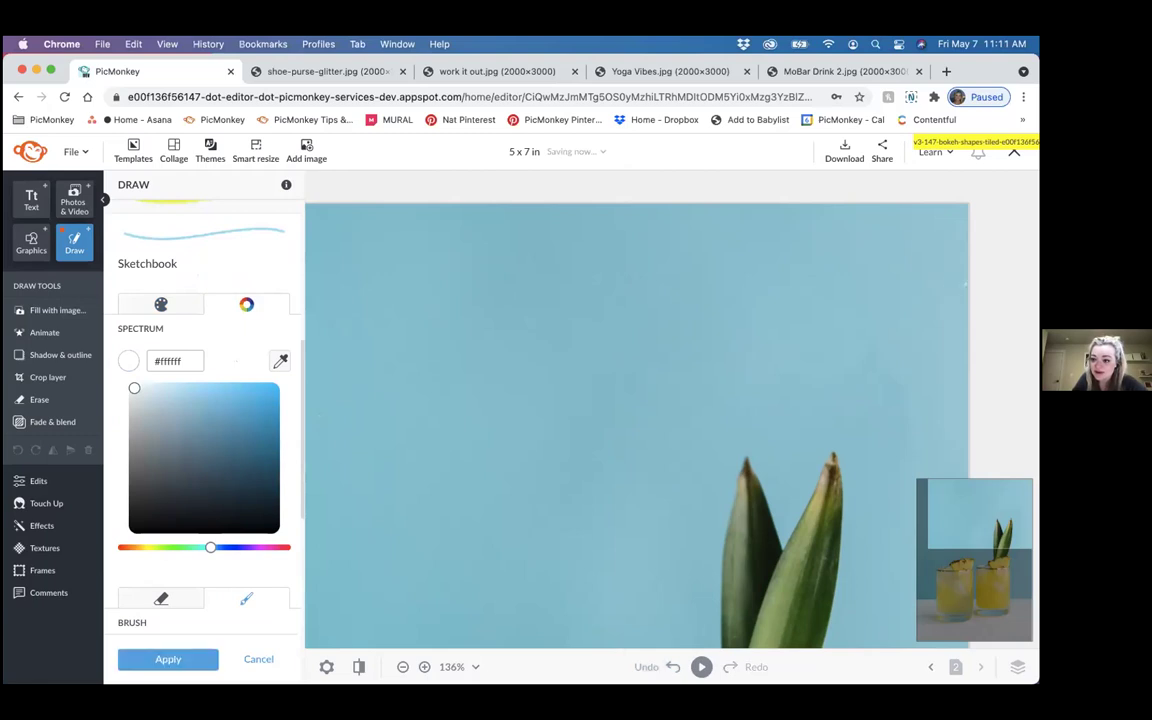
pyautogui.moveTo(876, 293); pyautogui.dragTo(716, 315)
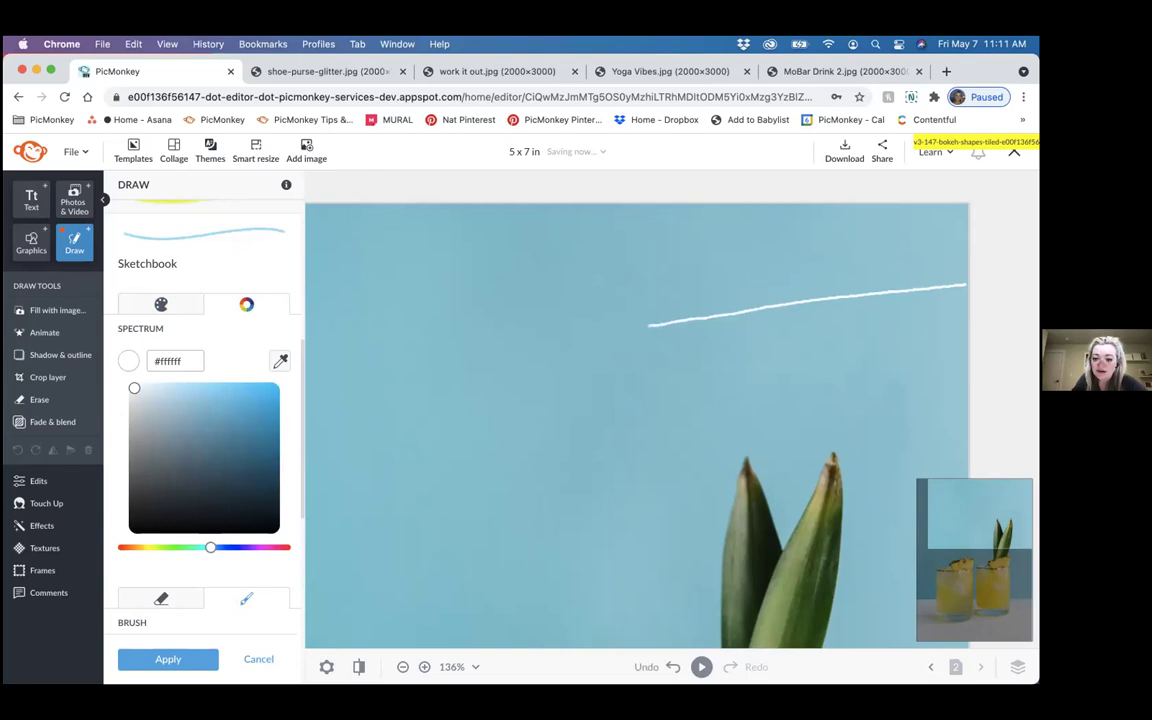
pyautogui.moveTo(710, 322); pyautogui.dragTo(875, 300)
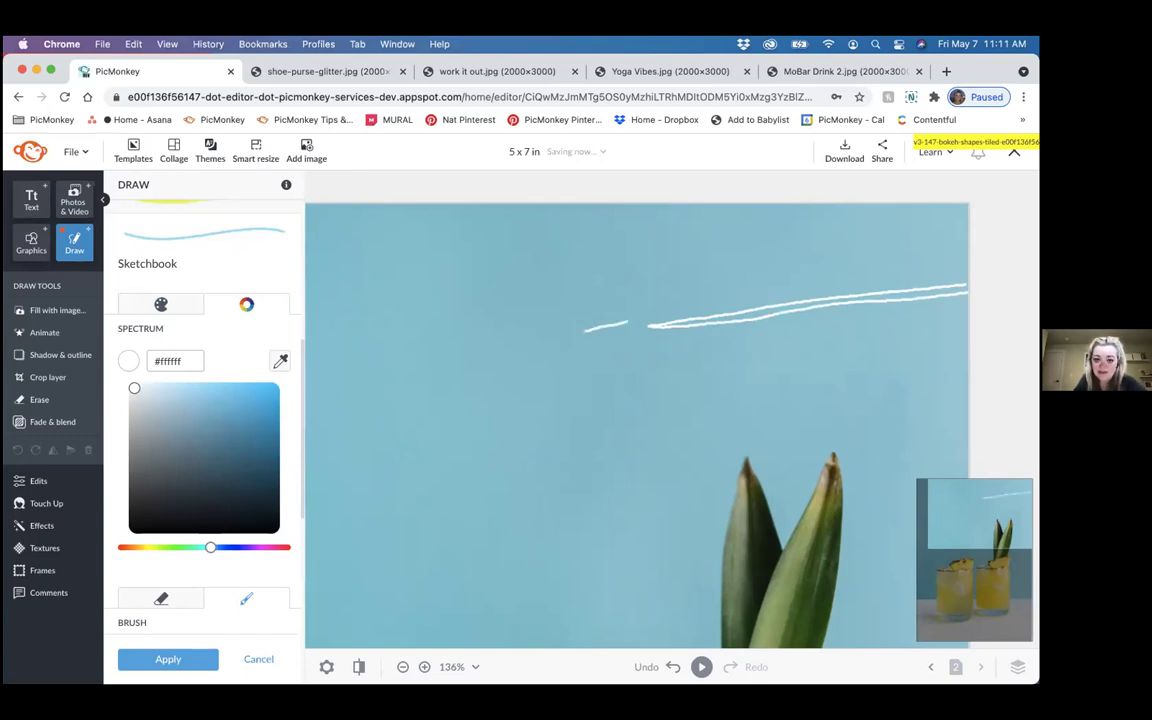
# Step: Draw the pointed tip and jagged lower and upper edges of the palm leaf around the stem and apply the drawing
pyautogui.moveTo(554, 339); pyautogui.dragTo(614, 334)
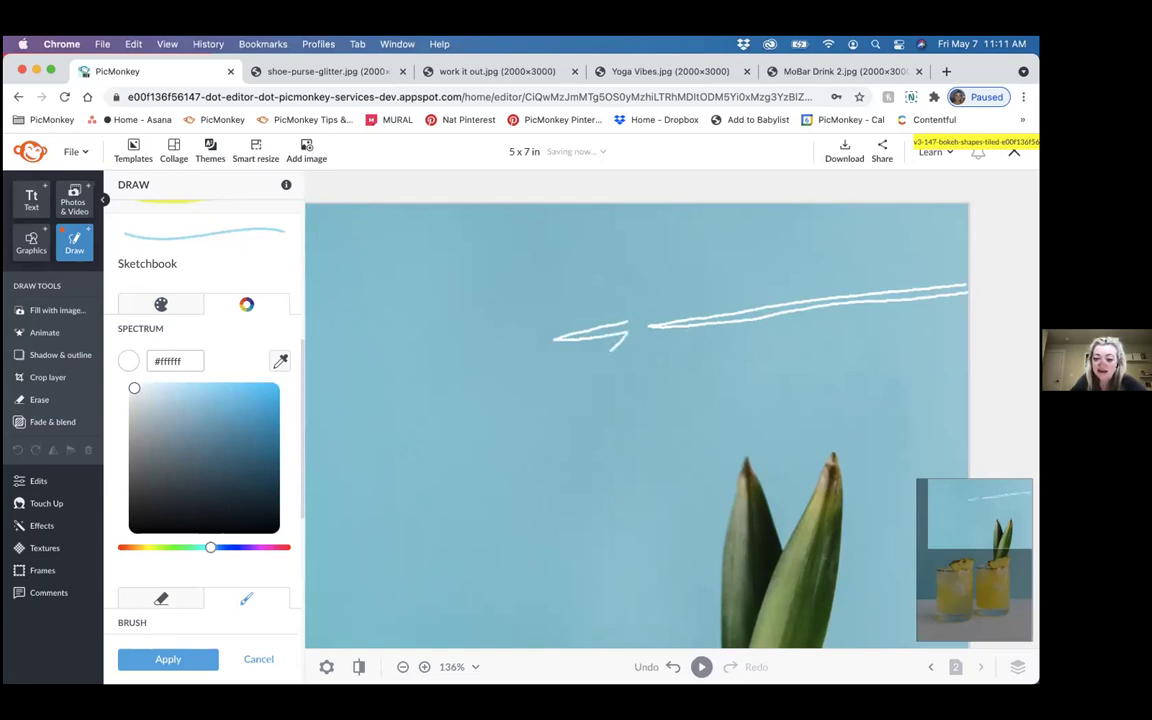
pyautogui.moveTo(645, 341)
pyautogui.mouseDown()
pyautogui.moveTo(638, 377)
pyautogui.moveTo(677, 342)
pyautogui.moveTo(674, 378)
pyautogui.moveTo(705, 337)
pyautogui.moveTo(707, 372)
pyautogui.moveTo(732, 337)
pyautogui.moveTo(727, 386)
pyautogui.moveTo(763, 332)
pyautogui.moveTo(765, 369)
pyautogui.moveTo(790, 331)
pyautogui.moveTo(794, 374)
pyautogui.moveTo(817, 338)
pyautogui.mouseUp()
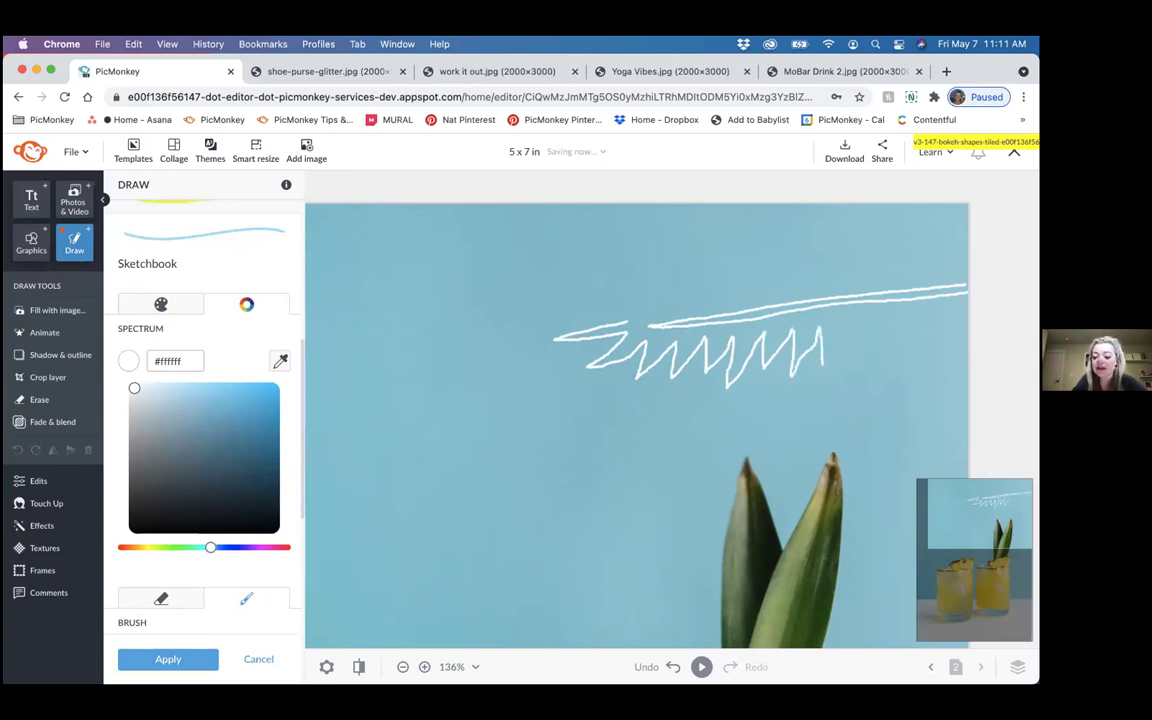
pyautogui.moveTo(855, 321)
pyautogui.mouseDown()
pyautogui.moveTo(857, 374)
pyautogui.moveTo(864, 325)
pyautogui.moveTo(885, 319)
pyautogui.moveTo(896, 357)
pyautogui.moveTo(921, 315)
pyautogui.moveTo(932, 355)
pyautogui.moveTo(968, 335)
pyautogui.mouseUp()
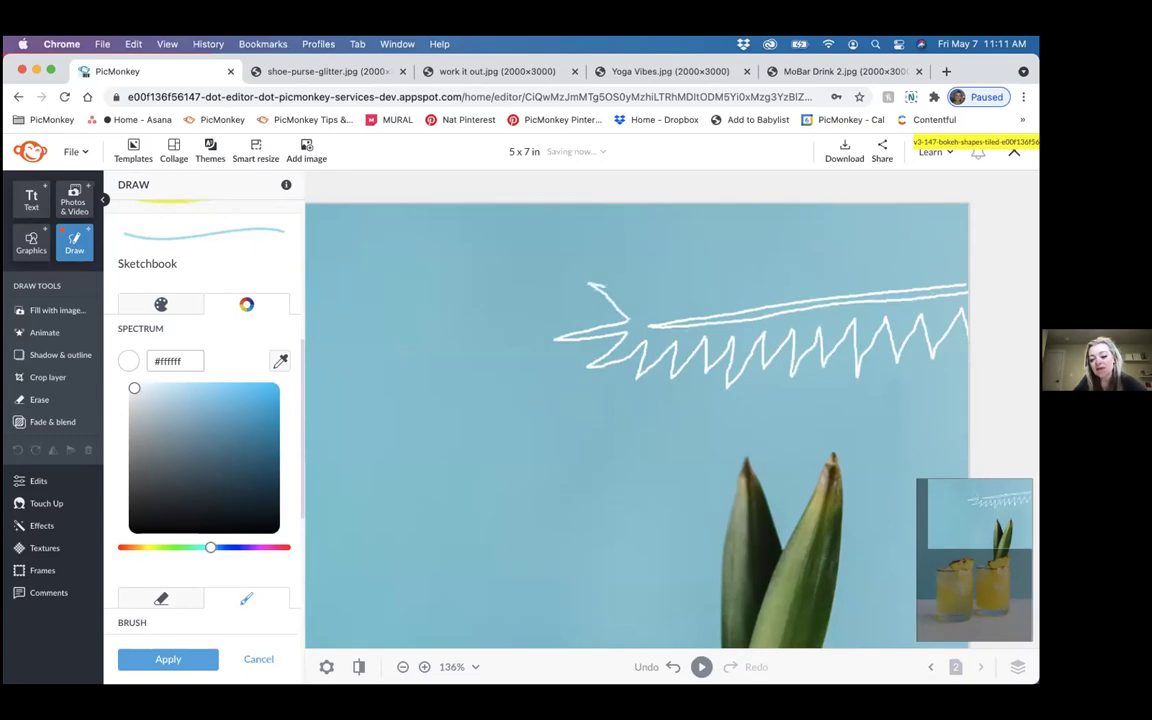
pyautogui.moveTo(630, 287)
pyautogui.mouseDown()
pyautogui.moveTo(699, 305)
pyautogui.moveTo(676, 283)
pyautogui.moveTo(722, 298)
pyautogui.mouseUp()
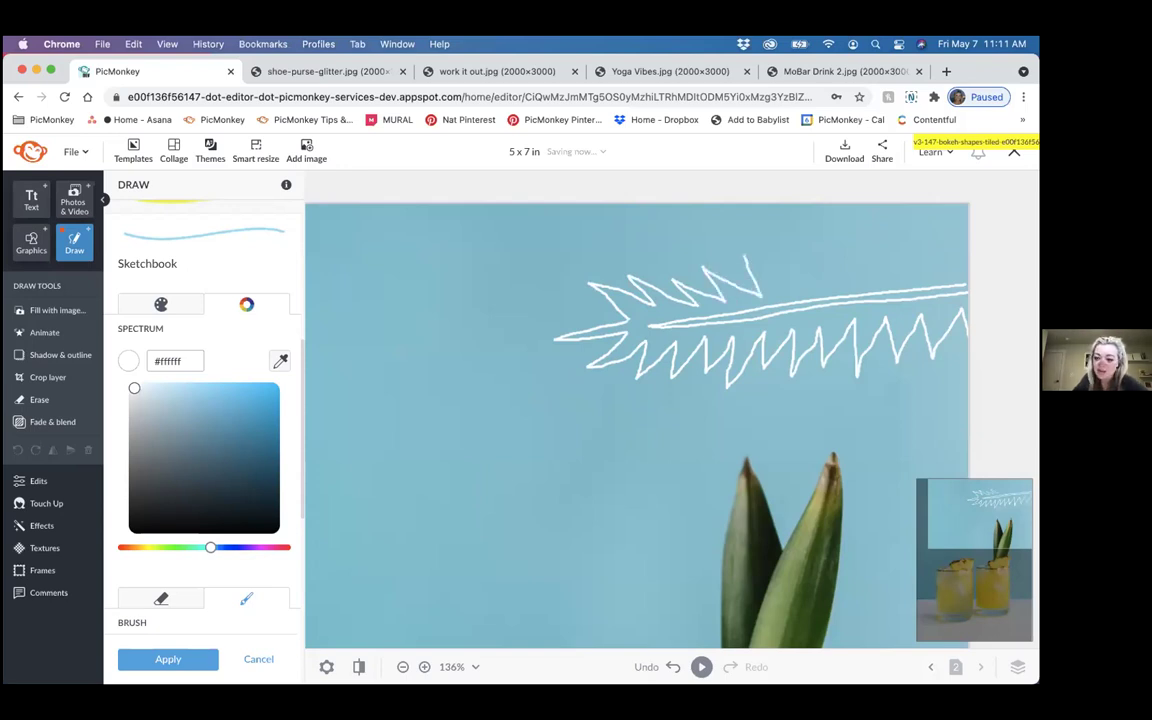
pyautogui.moveTo(770, 270)
pyautogui.mouseDown()
pyautogui.moveTo(807, 287)
pyautogui.moveTo(785, 250)
pyautogui.moveTo(848, 282)
pyautogui.moveTo(830, 242)
pyautogui.moveTo(886, 276)
pyautogui.moveTo(870, 238)
pyautogui.moveTo(887, 276)
pyautogui.moveTo(898, 262)
pyautogui.moveTo(918, 273)
pyautogui.moveTo(904, 230)
pyautogui.moveTo(965, 271)
pyautogui.mouseUp()
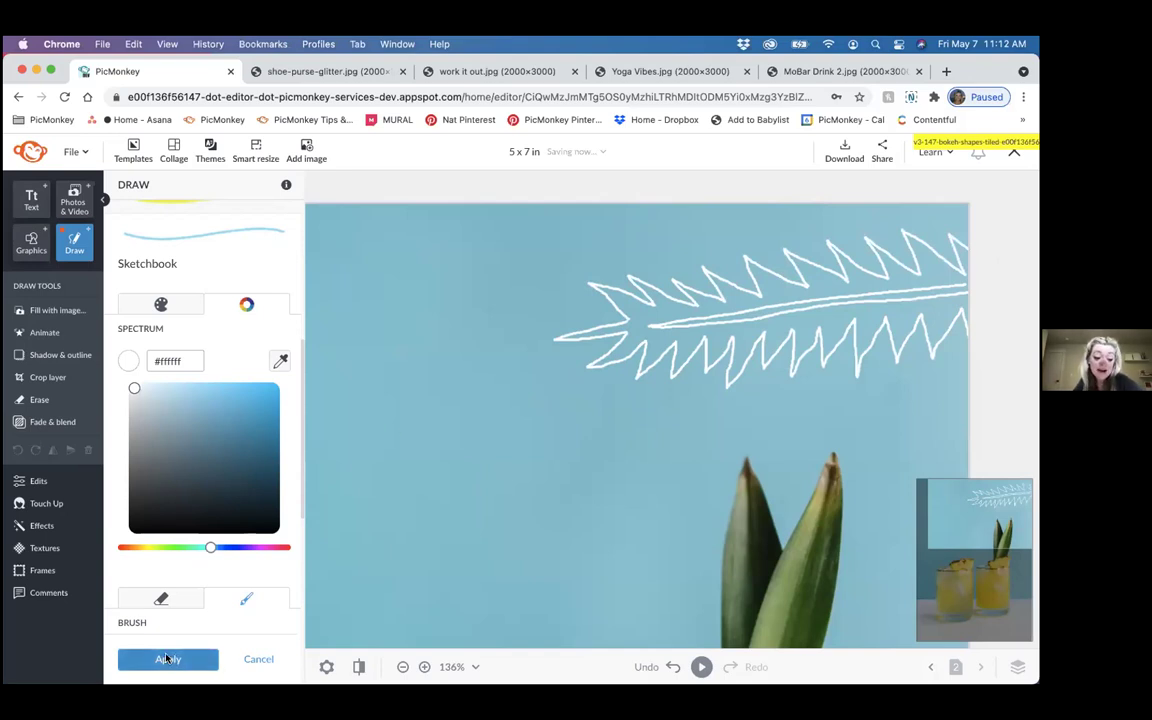
pyautogui.click(167, 659)
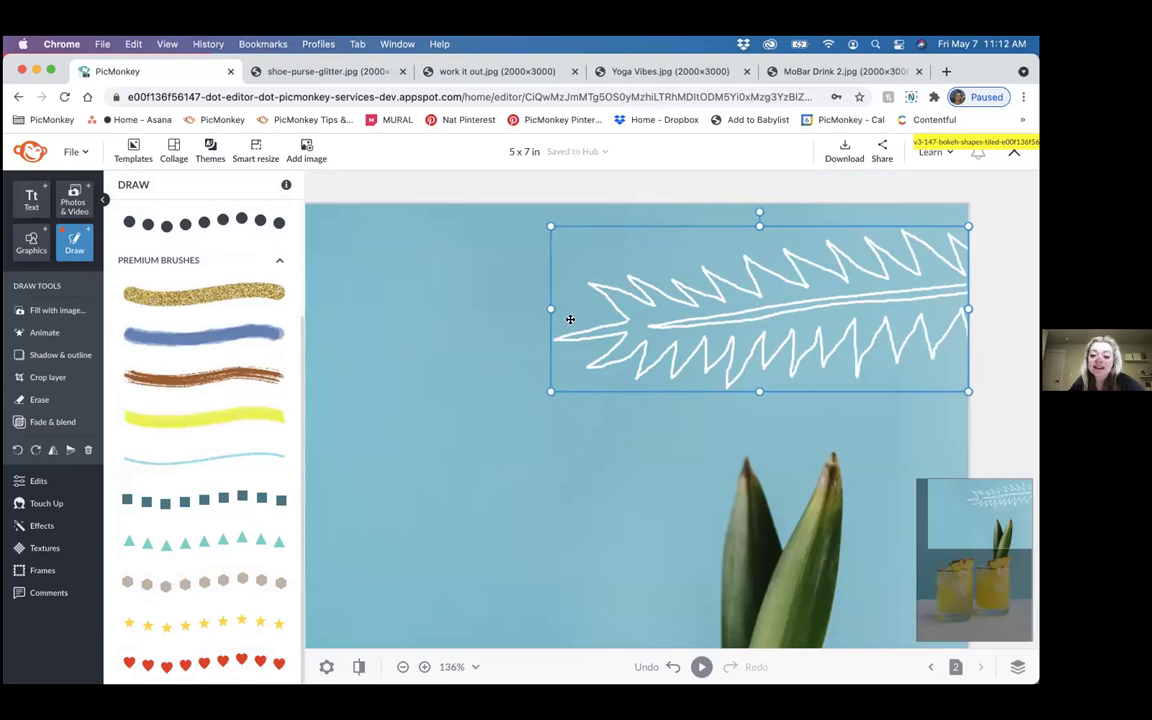
# Step: Move the palm leaf to the upper right corner of the photo so its cut end runs off the edge
pyautogui.scroll(-2, 570, 317)
pyautogui.moveTo(854, 288)
pyautogui.mouseDown()
pyautogui.moveTo(736, 320)
pyautogui.moveTo(726, 335)
pyautogui.mouseUp()
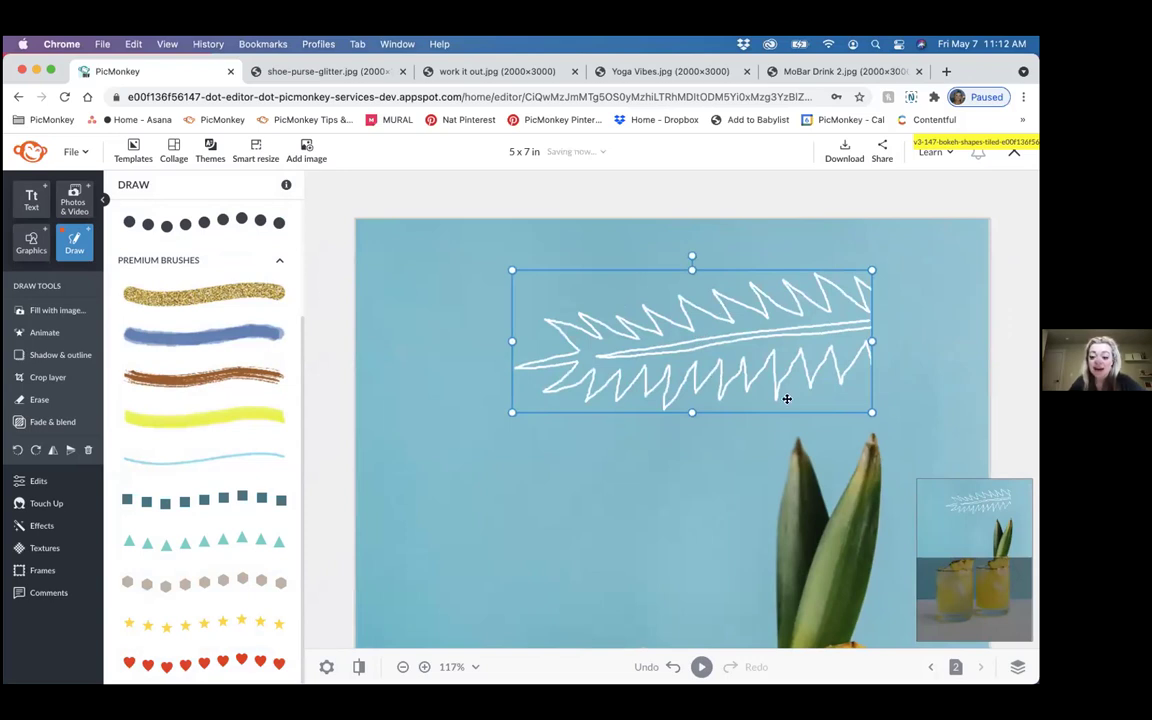
pyautogui.moveTo(699, 342); pyautogui.dragTo(807, 351)
pyautogui.scroll(-5, 807, 351)
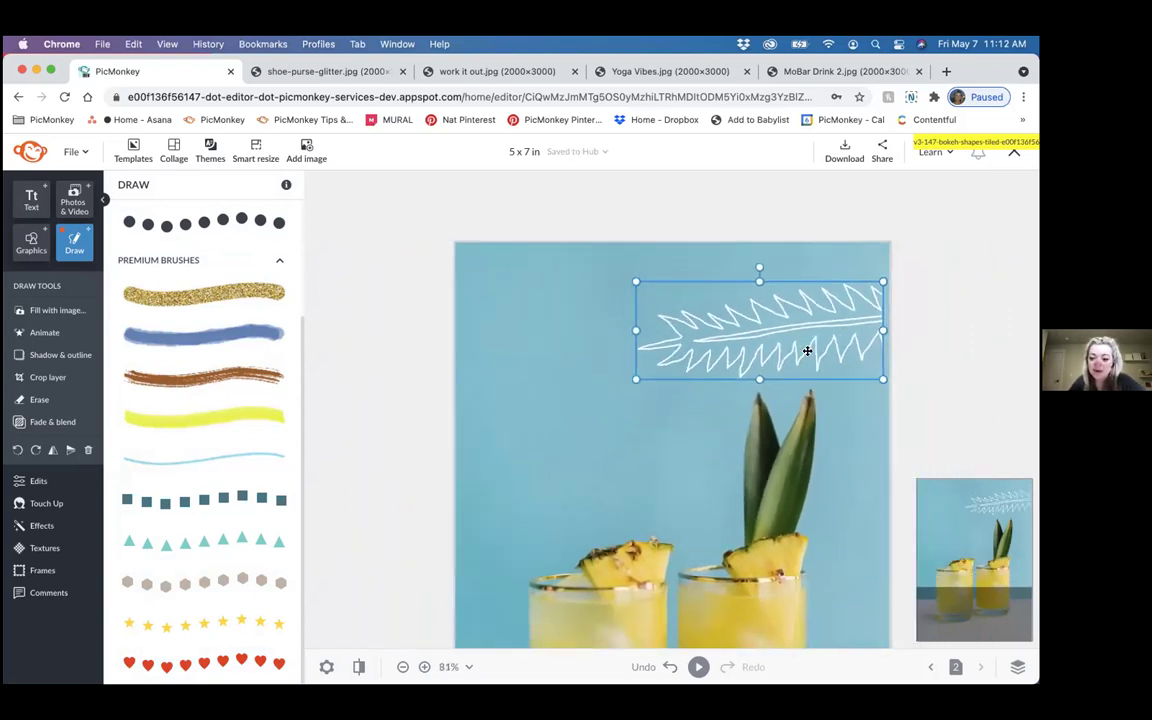
pyautogui.scroll(-3, 818, 373)
pyautogui.moveTo(800, 250)
pyautogui.mouseDown()
pyautogui.moveTo(815, 248)
pyautogui.moveTo(790, 238)
pyautogui.moveTo(805, 230)
pyautogui.moveTo(838, 233)
pyautogui.moveTo(797, 239)
pyautogui.moveTo(812, 236)
pyautogui.mouseUp()
pyautogui.scroll(-3, 800, 240)
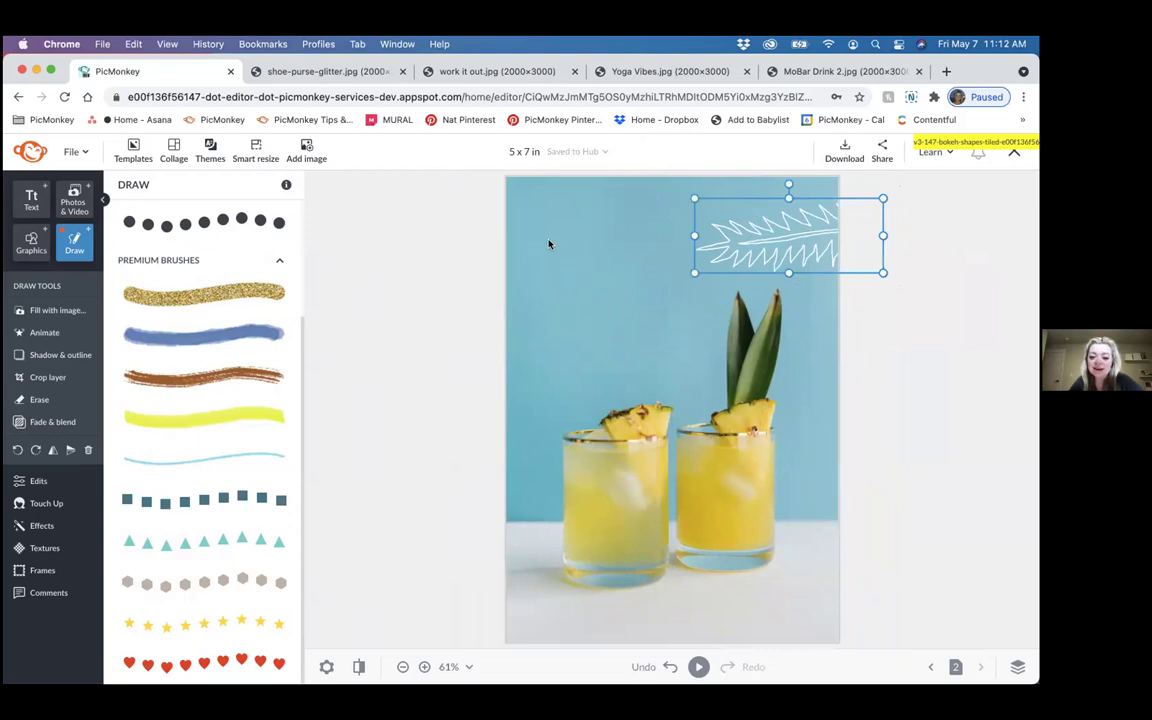
# Step: Duplicate the palm leaf and place the copy on the blue background above the left glass
pyautogui.rightClick(770, 245)
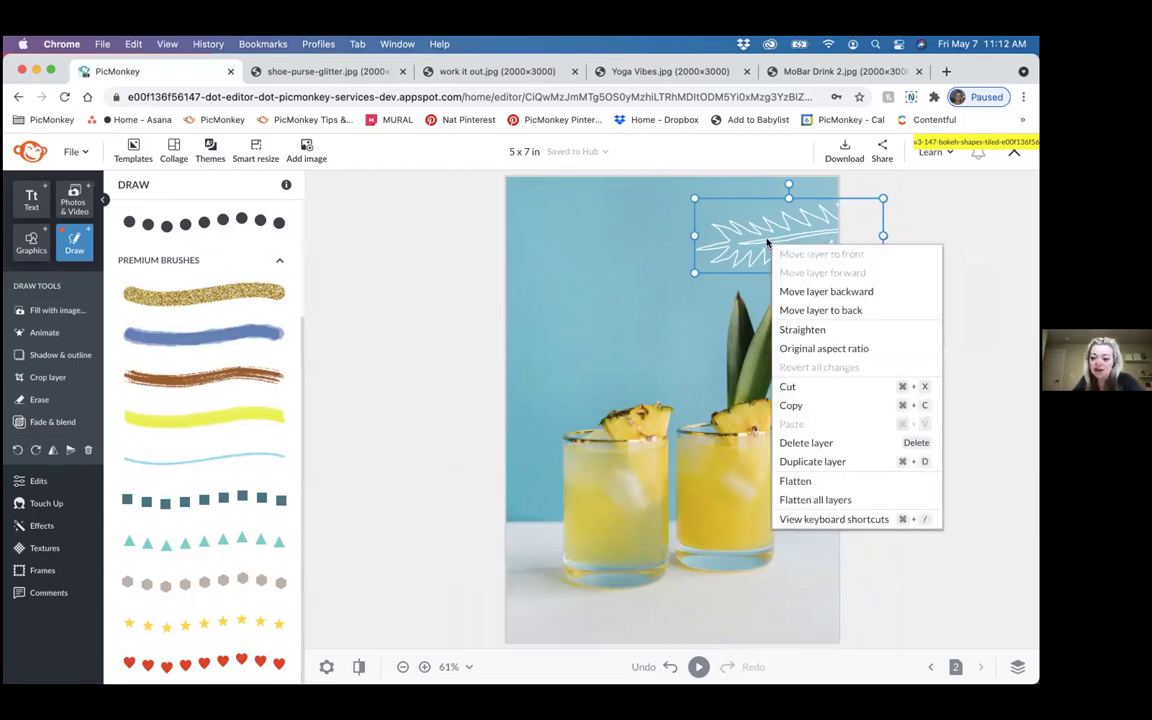
pyautogui.press('Escape')
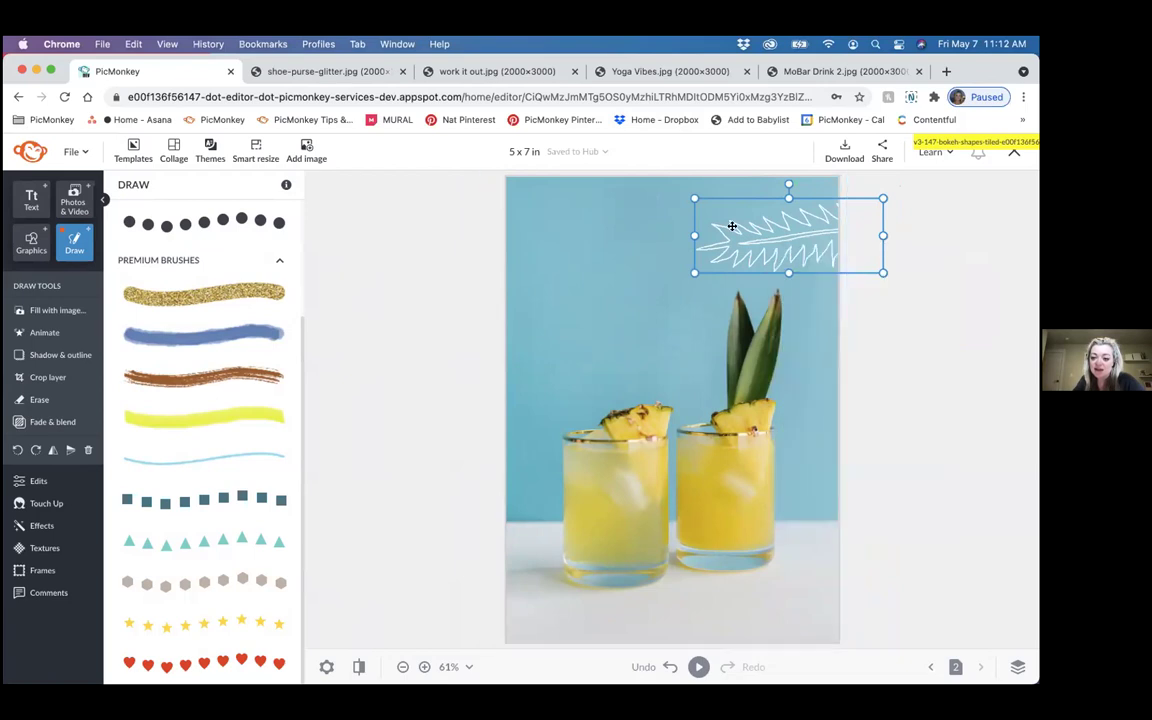
pyautogui.moveTo(787, 235); pyautogui.dragTo(620, 311)
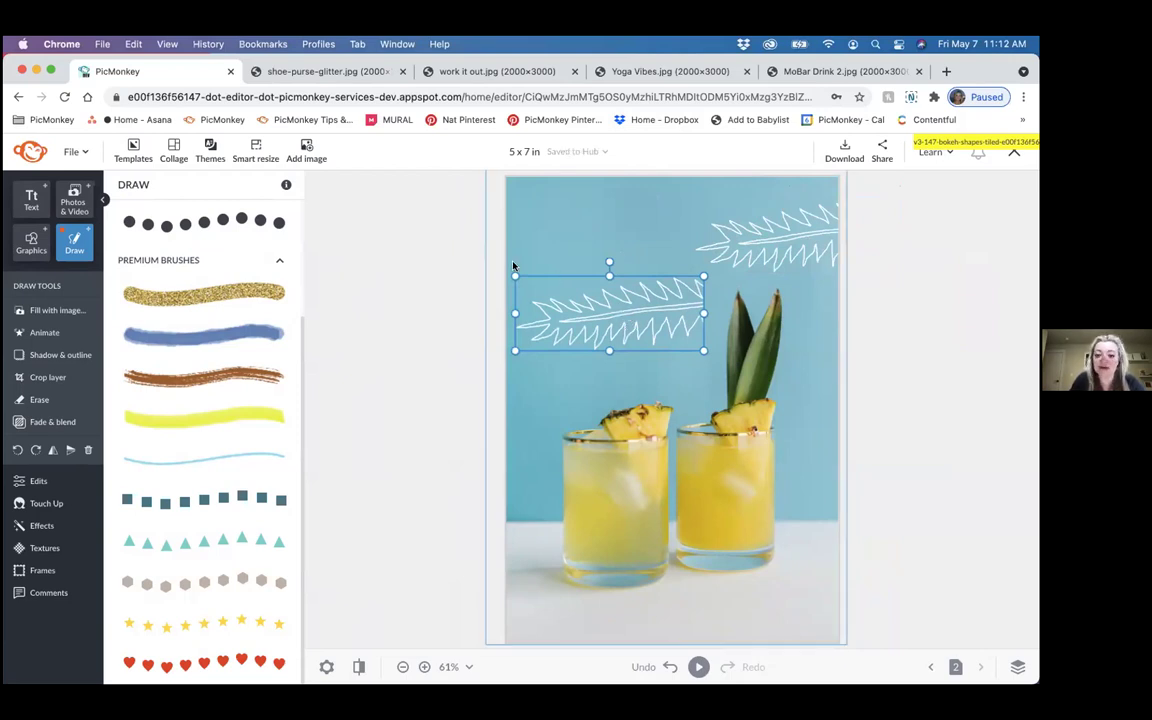
# Step: Flip the copied palm leaf horizontally so its tip points toward the pineapple leaves
pyautogui.click(55, 452)
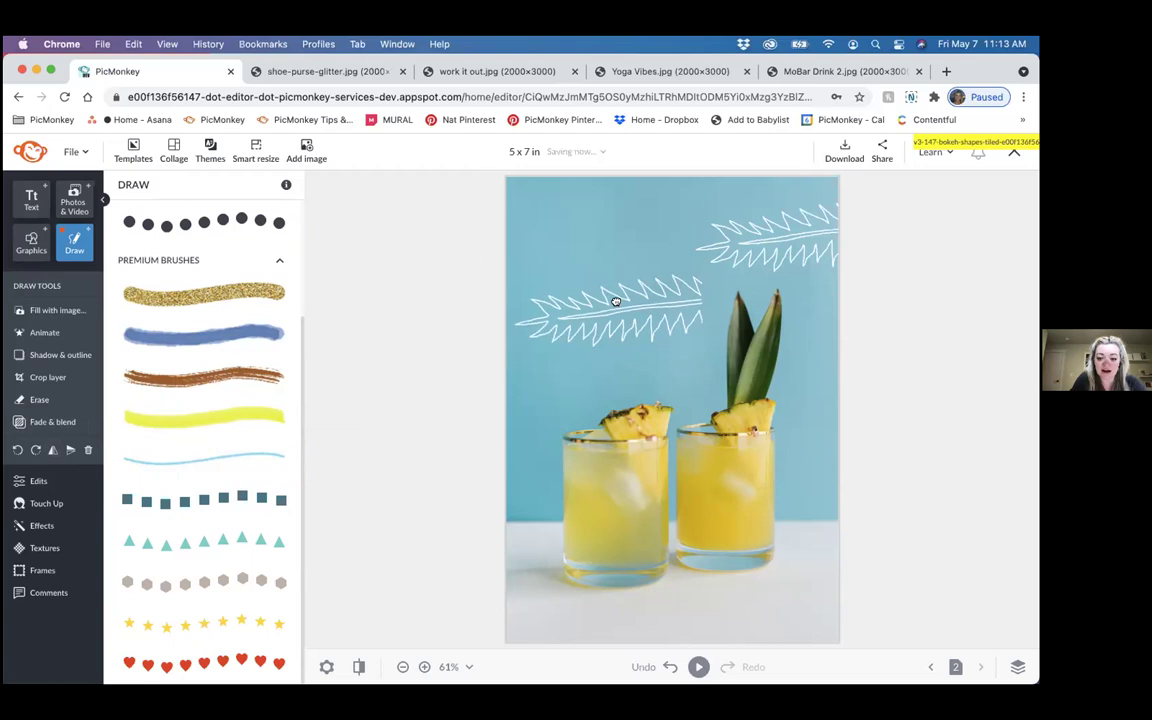
pyautogui.click(53, 450)
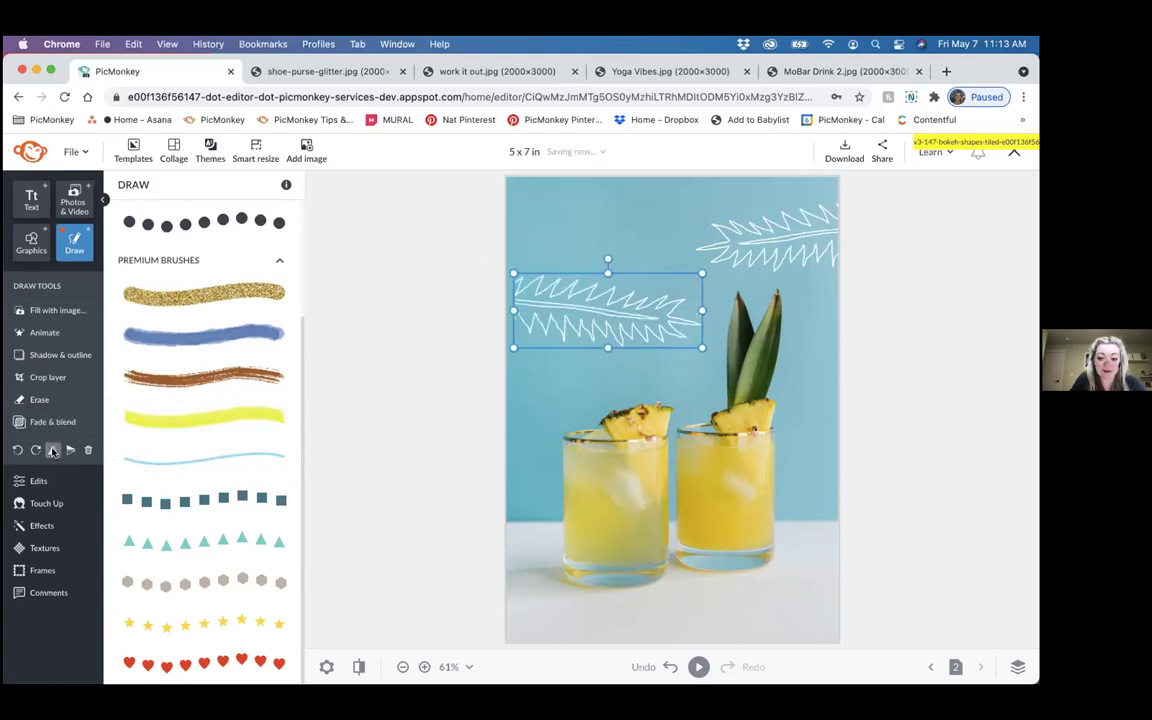
pyautogui.click(53, 450)
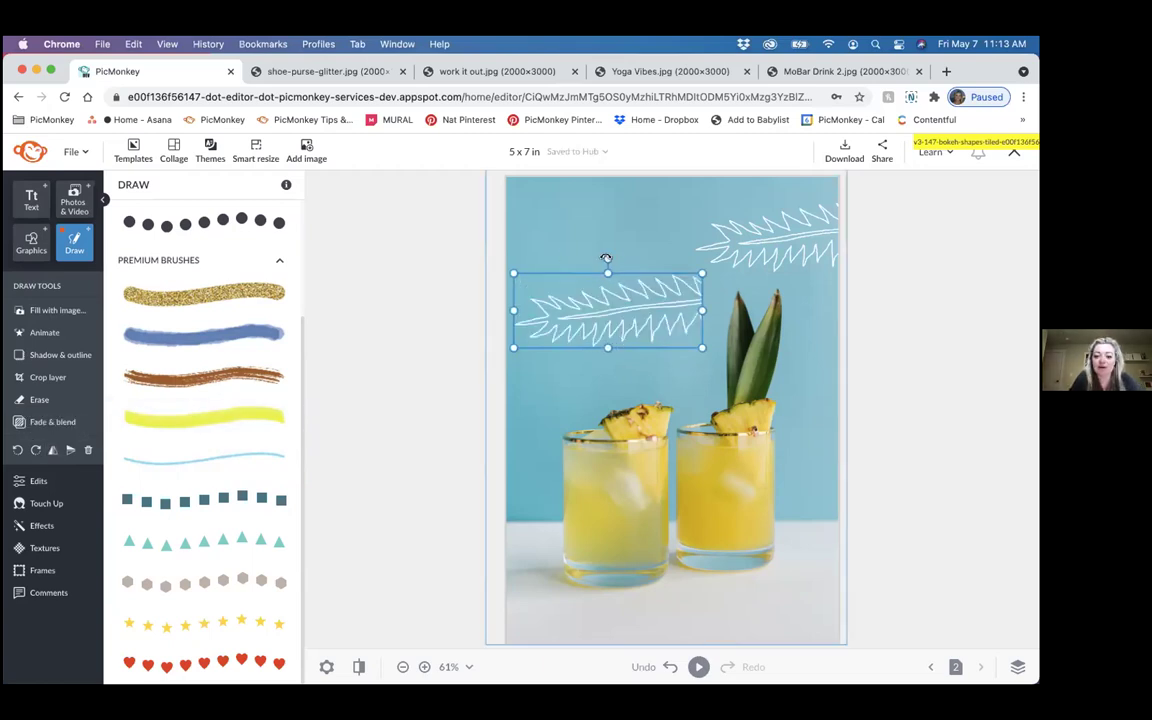
pyautogui.moveTo(607, 259)
pyautogui.mouseDown()
pyautogui.moveTo(550, 266)
pyautogui.moveTo(563, 329)
pyautogui.moveTo(606, 343)
pyautogui.moveTo(545, 324)
pyautogui.moveTo(515, 295)
pyautogui.moveTo(617, 260)
pyautogui.moveTo(604, 261)
pyautogui.mouseUp()
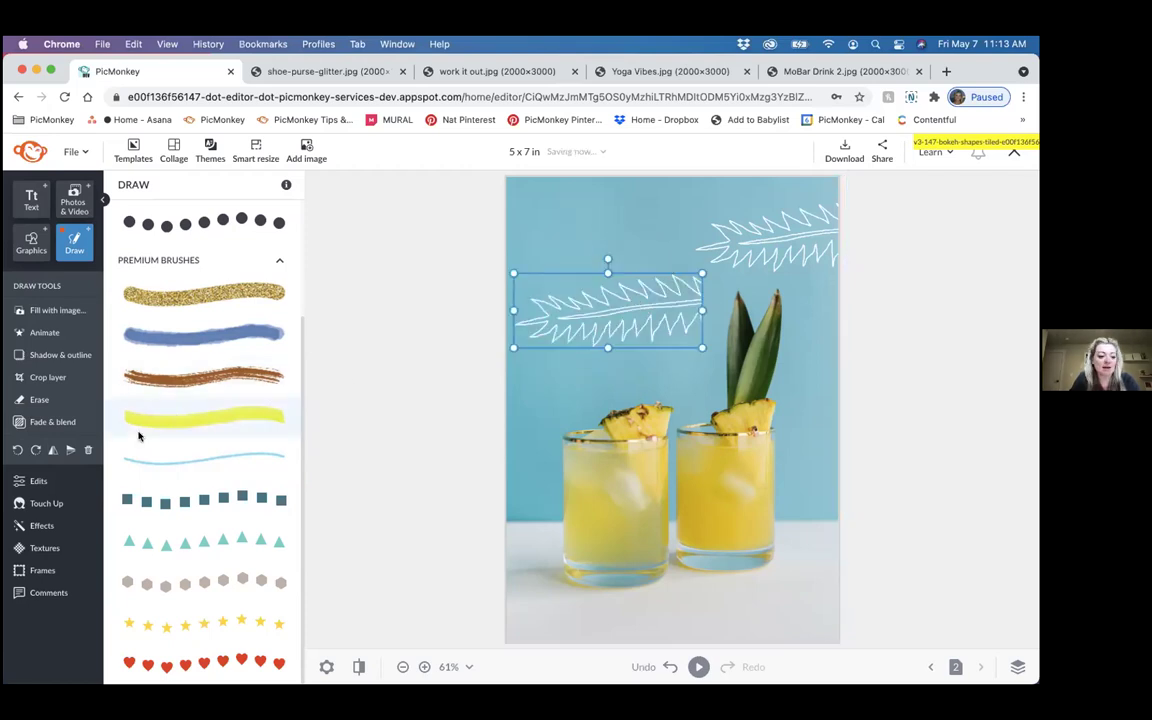
pyautogui.click(53, 451)
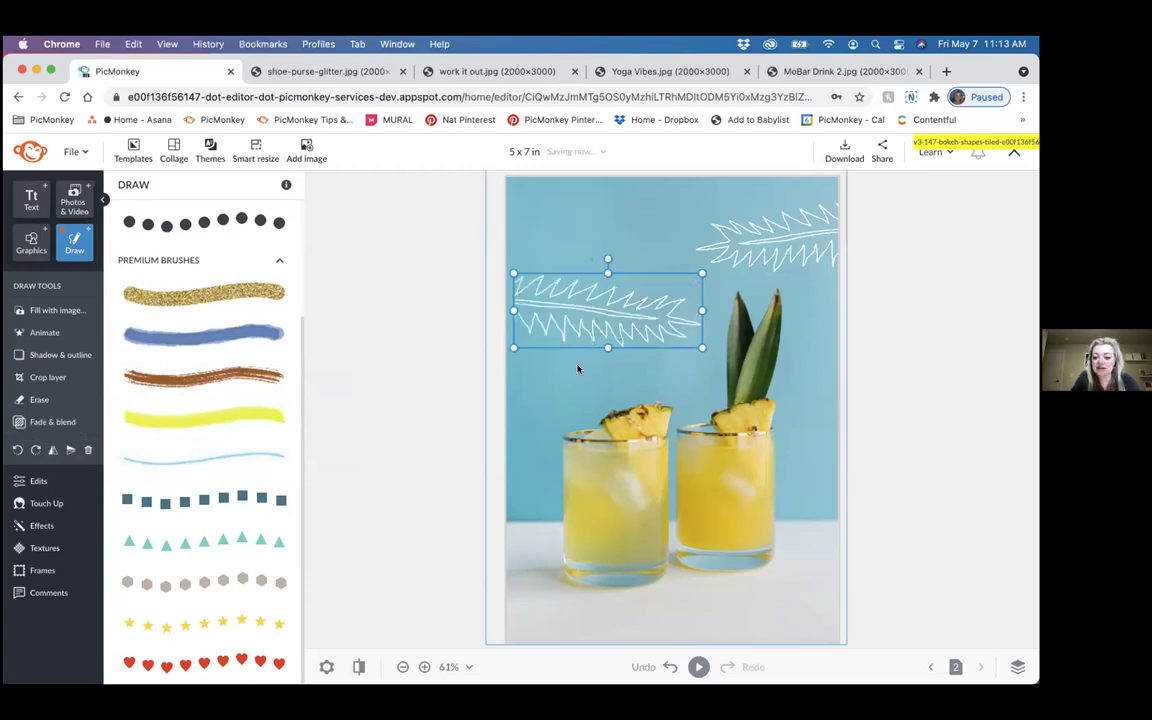
# Step: Move the flipped palm leaf to the photo's left side so its cut end runs off the edge
pyautogui.moveTo(666, 316)
pyautogui.mouseDown()
pyautogui.moveTo(607, 300)
pyautogui.moveTo(586, 301)
pyautogui.moveTo(590, 314)
pyautogui.mouseUp()
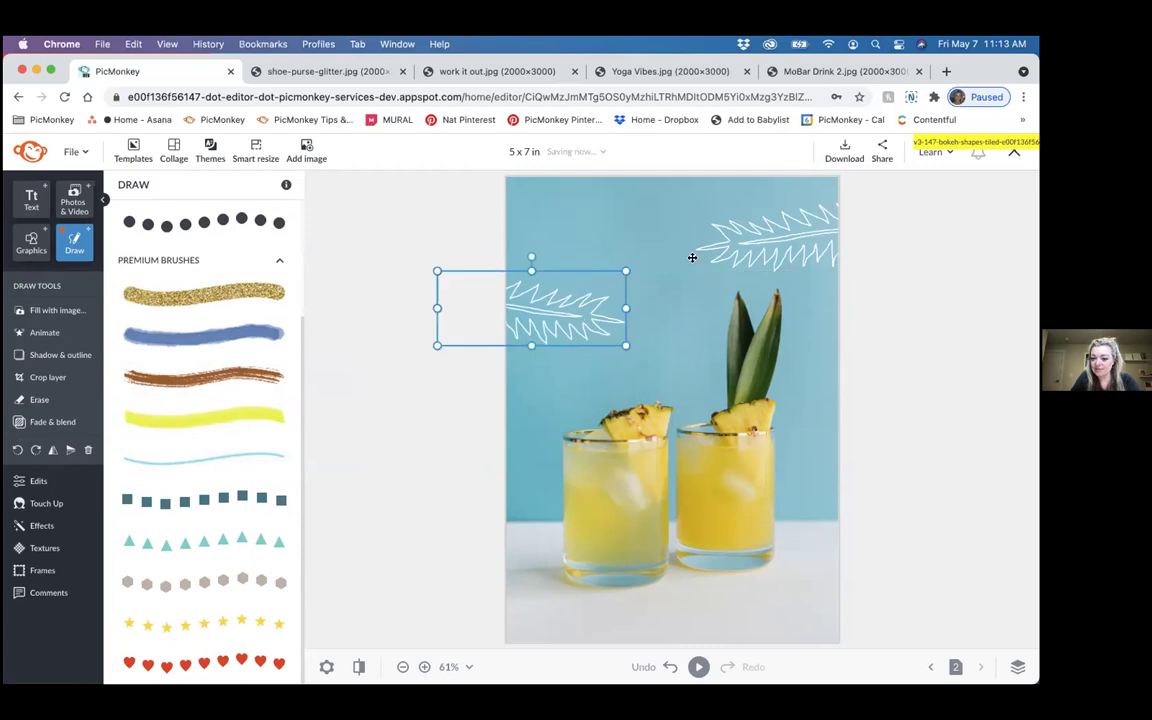
pyautogui.click(631, 343)
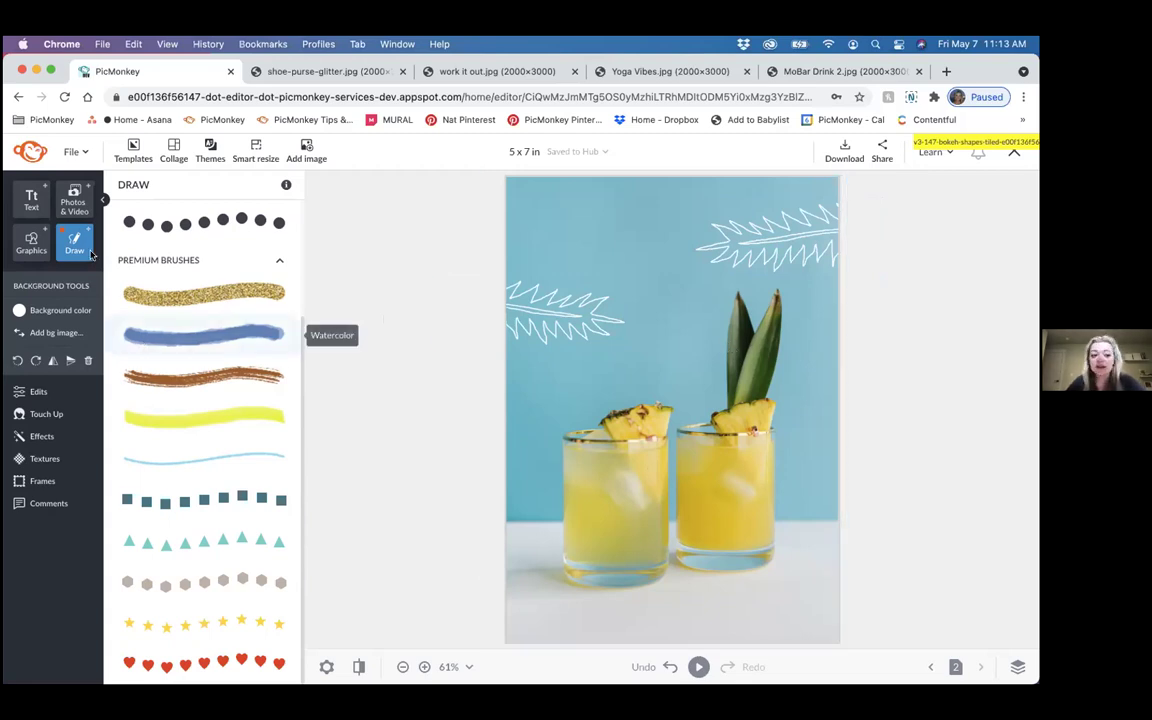
# Step: Search the graphics for "leaf", add the Abstract Philodendron graphic and place it just above the left glass
pyautogui.click(30, 243)
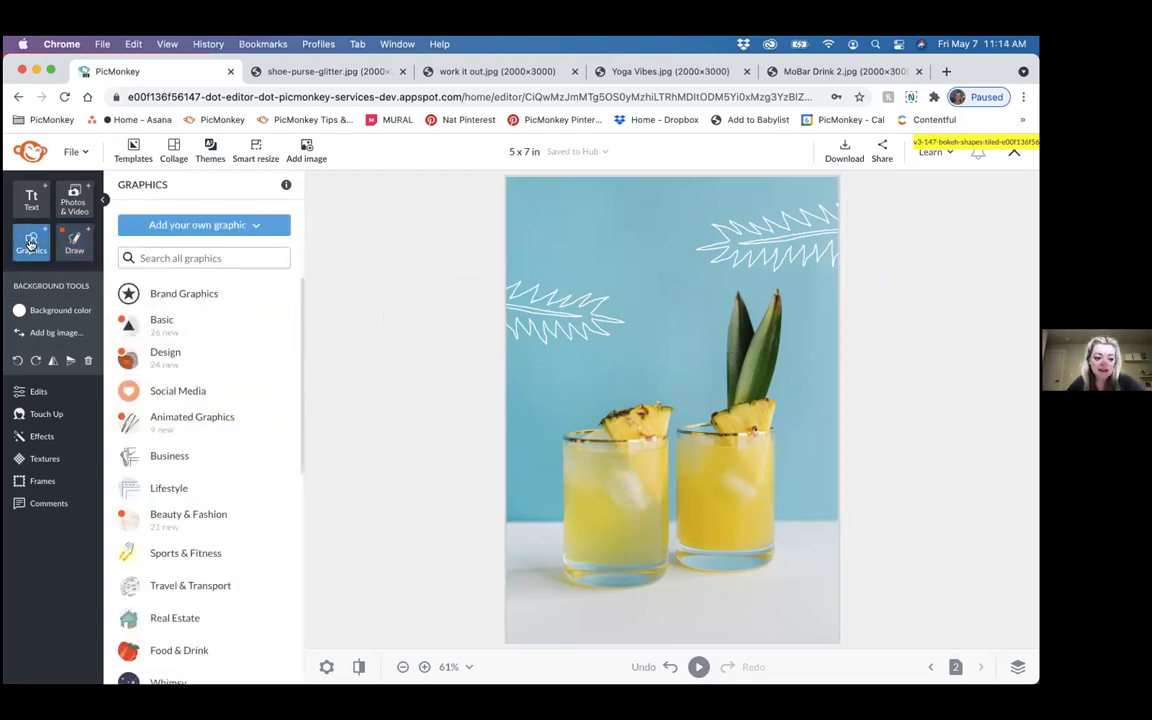
pyautogui.click(165, 257)
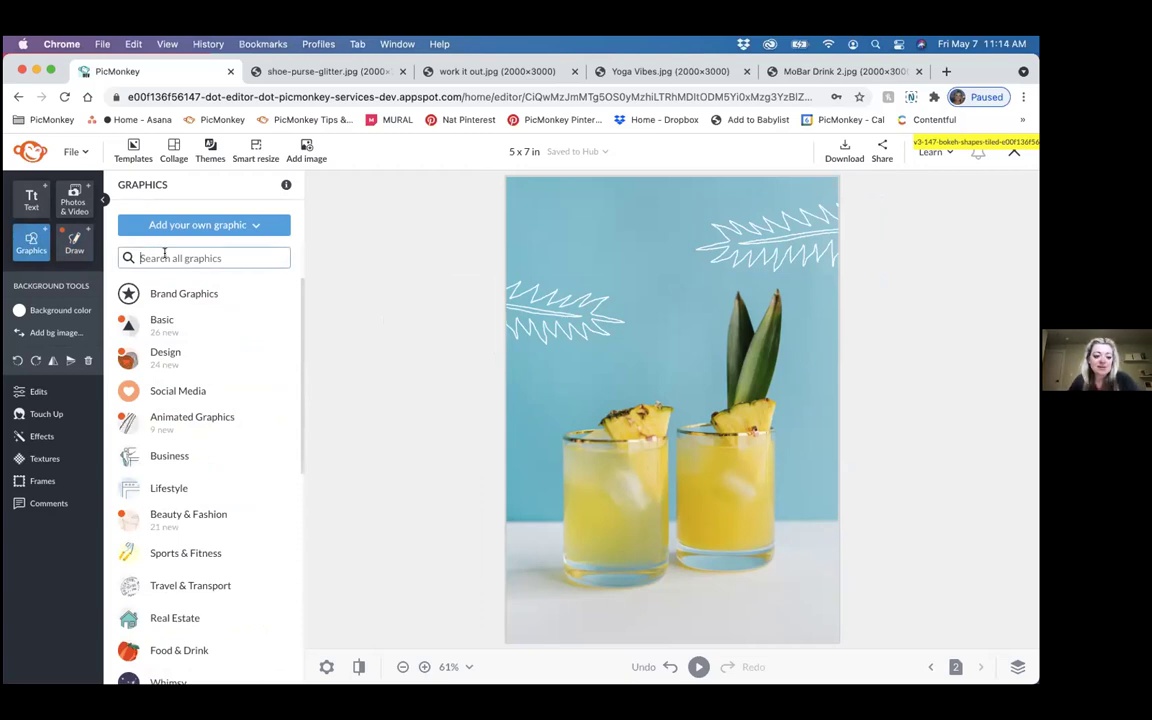
pyautogui.write('leaf')
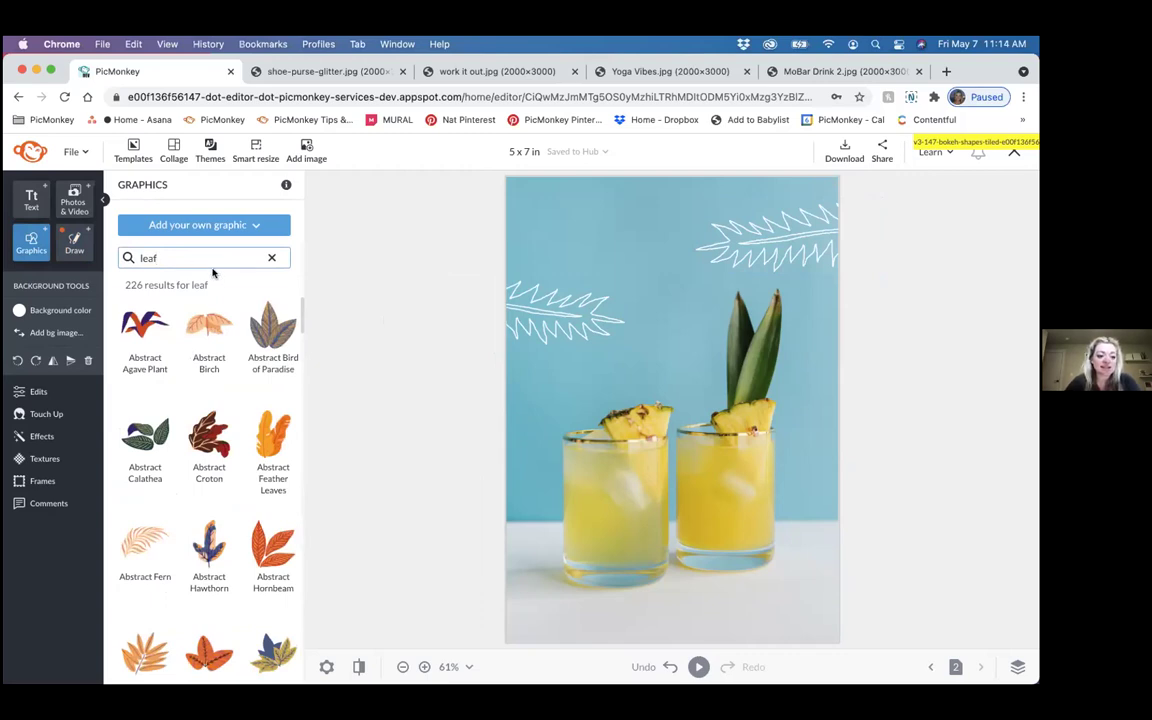
pyautogui.scroll(-3, 276, 390)
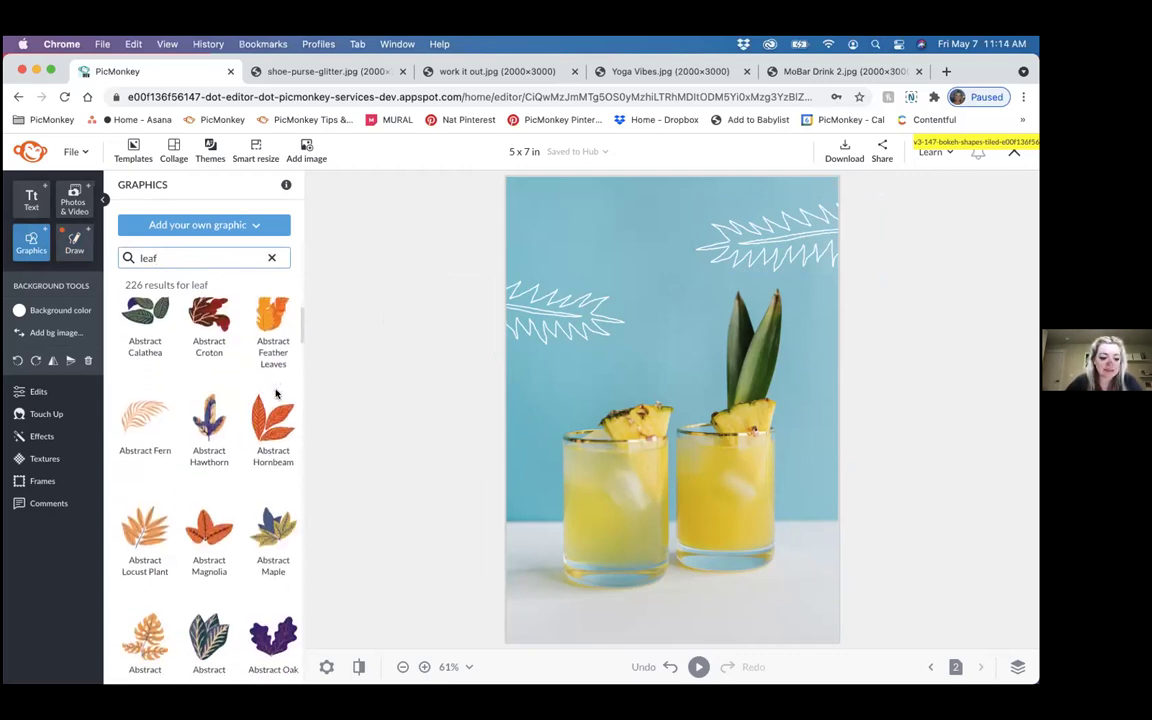
pyautogui.scroll(-5, 276, 392)
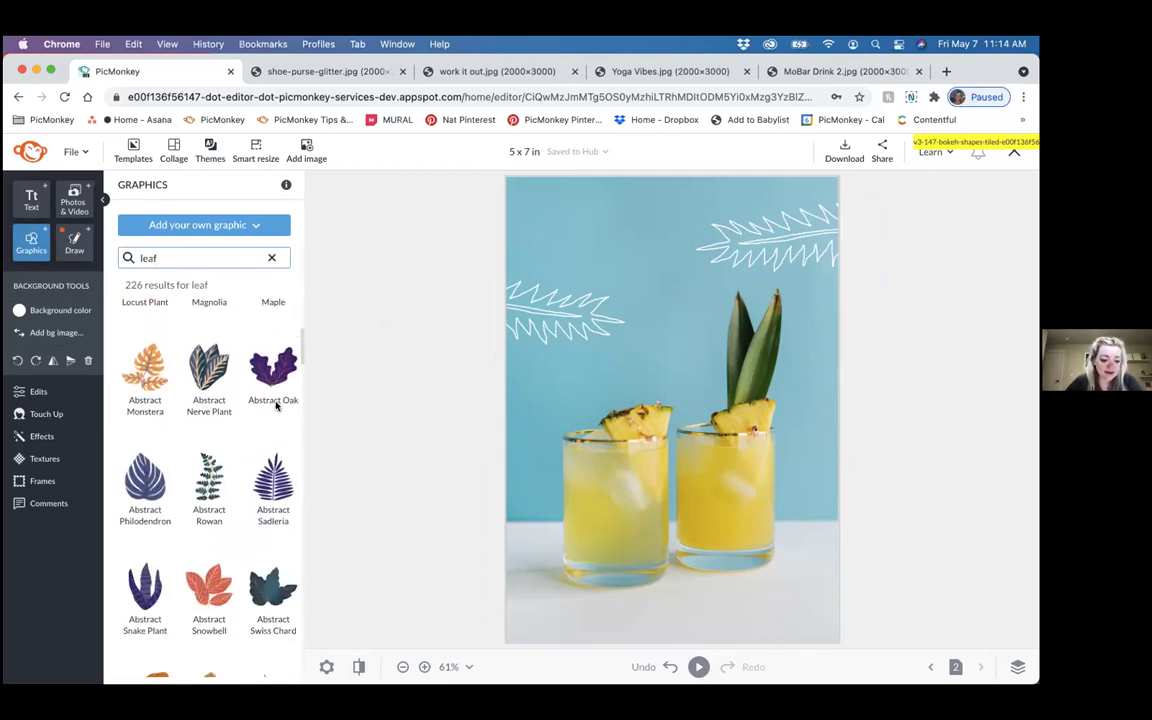
pyautogui.click(140, 445)
pyautogui.moveTo(694, 417); pyautogui.dragTo(589, 413)
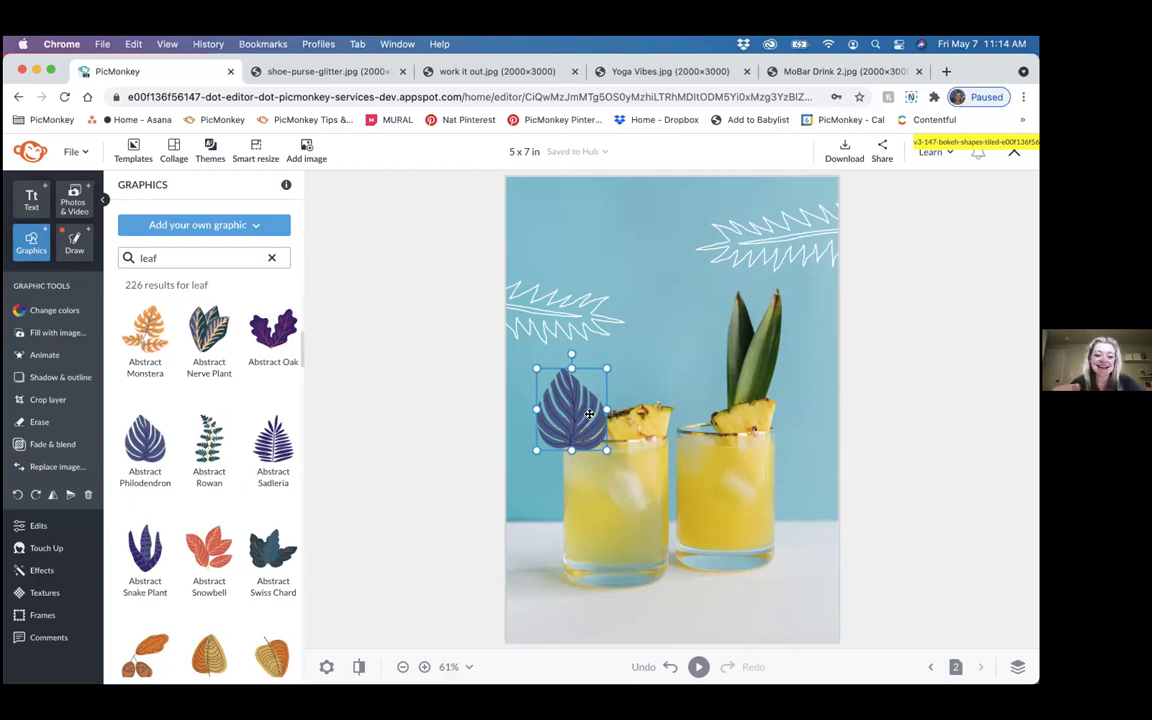
pyautogui.scroll(-5, 225, 372)
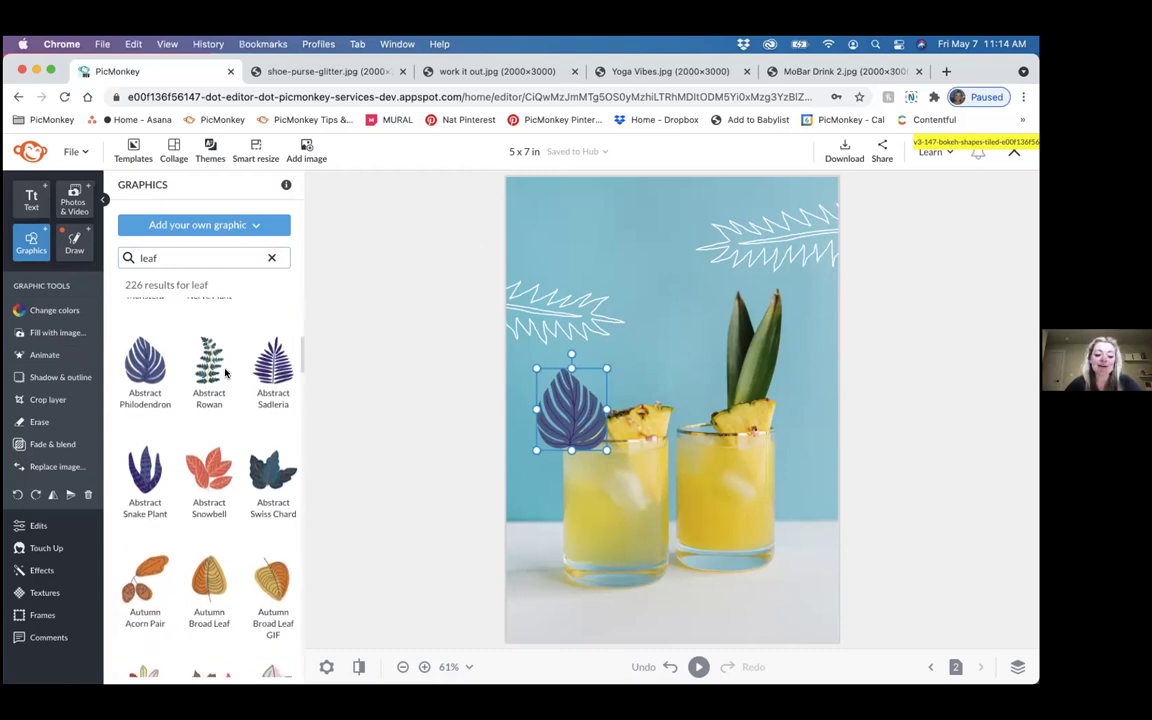
pyautogui.scroll(-1, 225, 372)
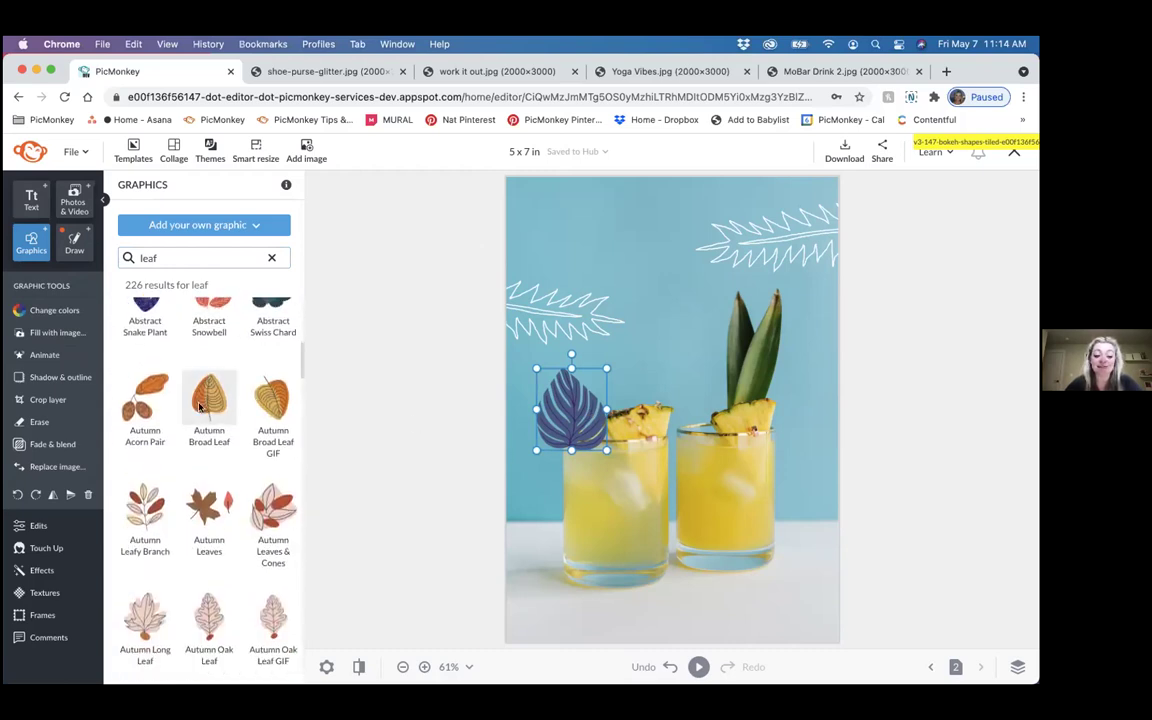
pyautogui.scroll(-1, 205, 410)
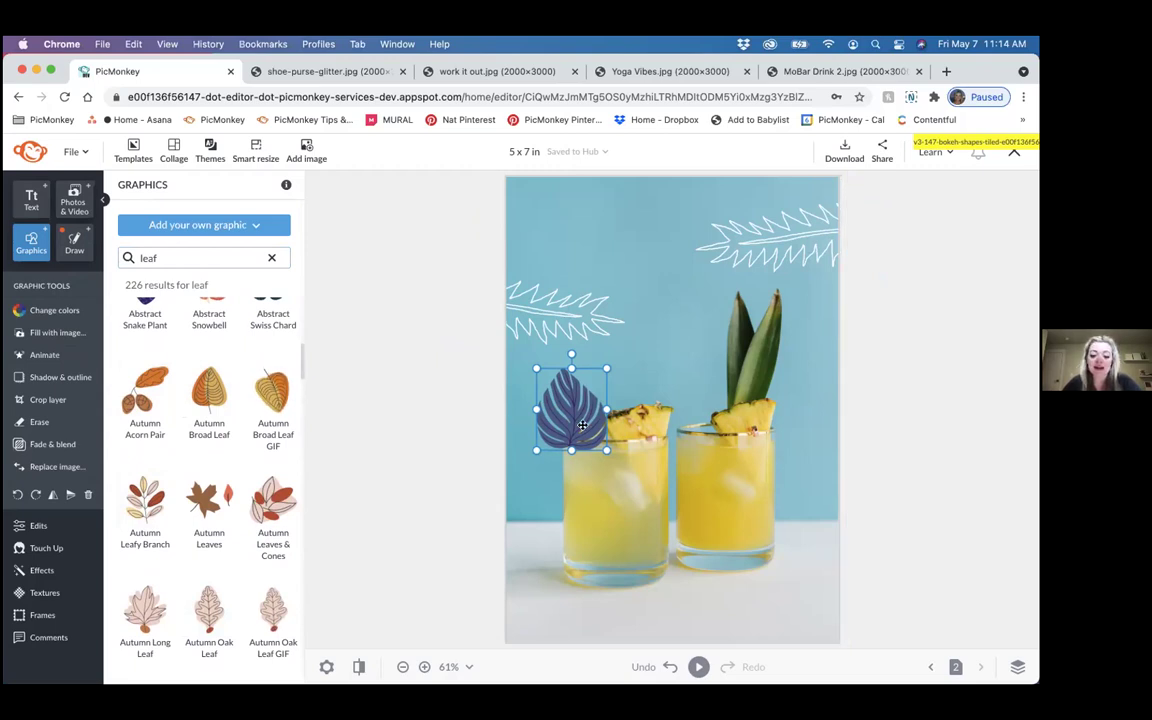
# Step: Enlarge the philodendron leaf, tilt its tip to the left and position it over the rim of the left glass
pyautogui.moveTo(578, 432); pyautogui.dragTo(683, 323)
pyautogui.moveTo(626, 384); pyautogui.dragTo(595, 428)
pyautogui.moveTo(603, 341); pyautogui.dragTo(540, 330)
pyautogui.click(614, 426)
# Step: Choose the Sketchbook brush for tracing the philodendron leaf and set its color to white
pyautogui.scroll(5, 614, 426)
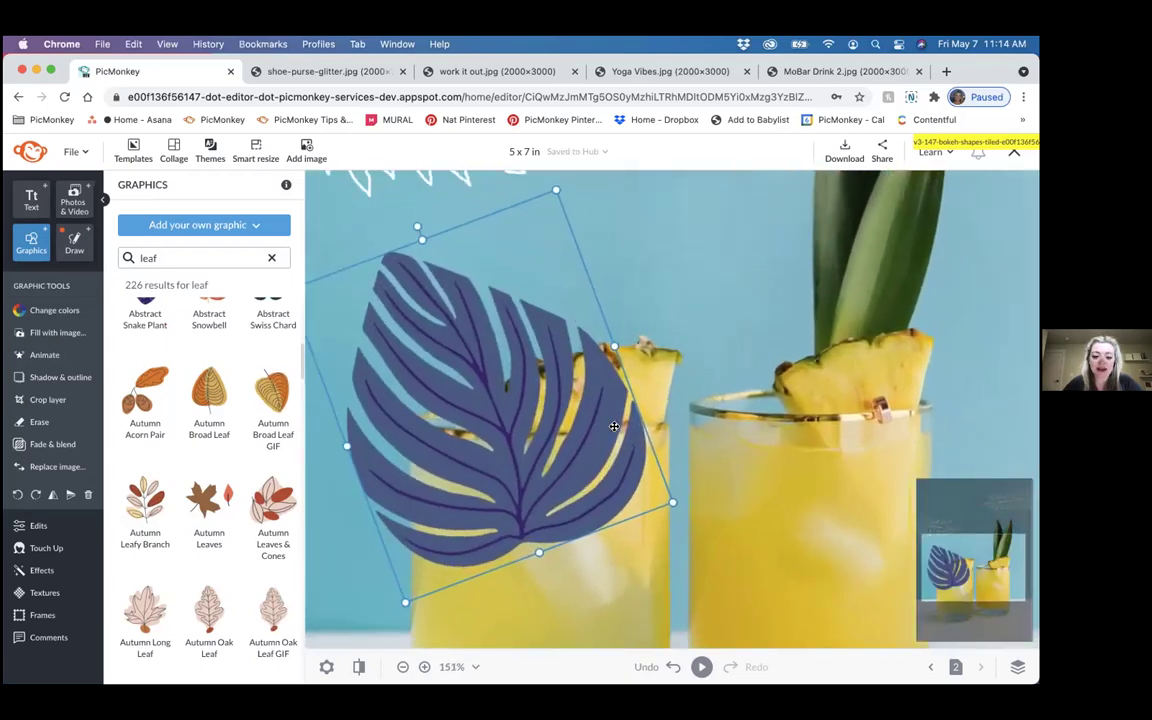
pyautogui.scroll(2, 428, 301)
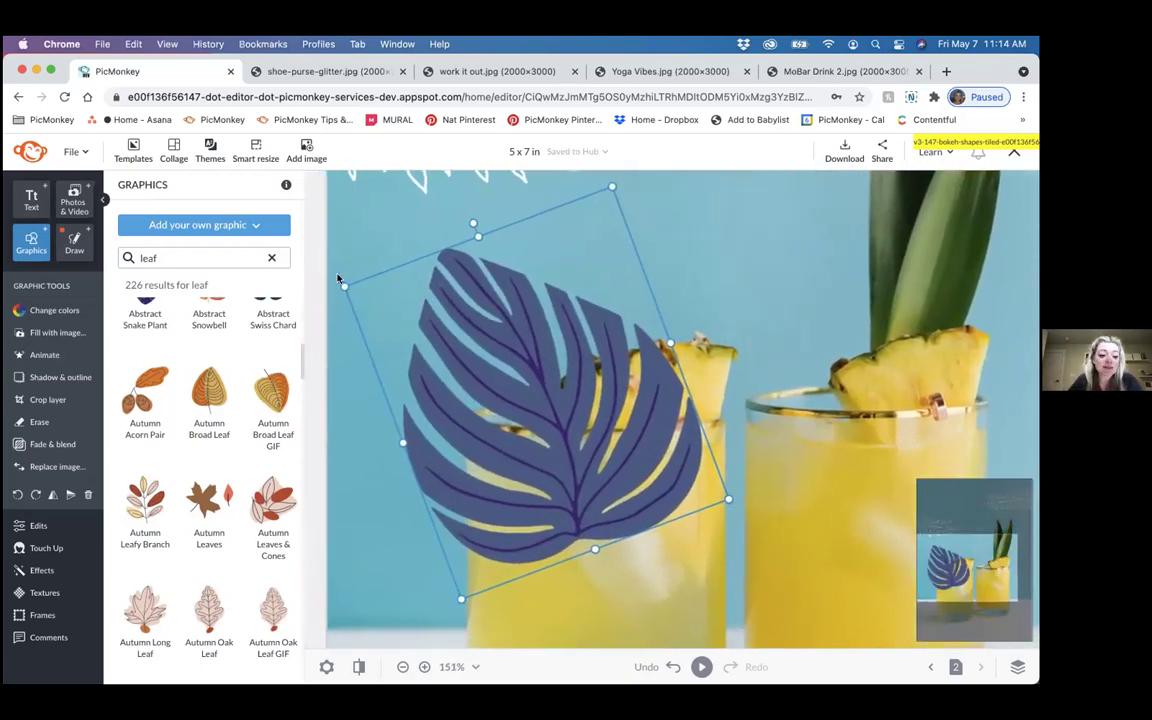
pyautogui.click(75, 245)
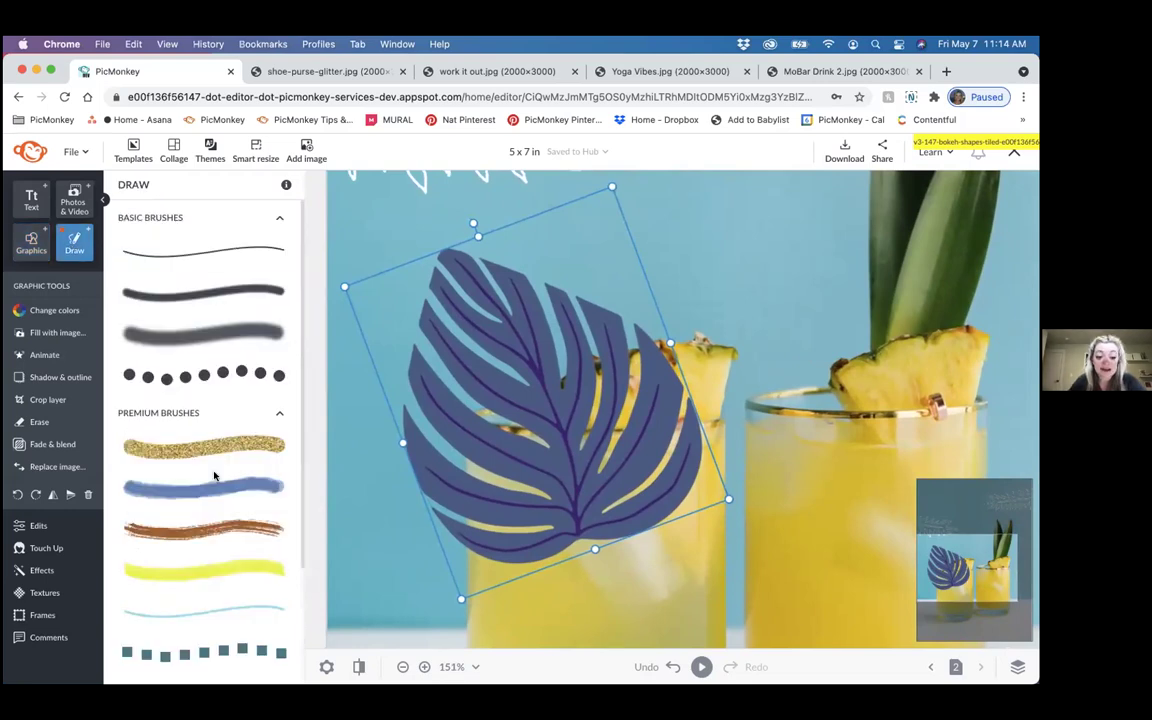
pyautogui.scroll(-1, 215, 493)
pyautogui.click(213, 580)
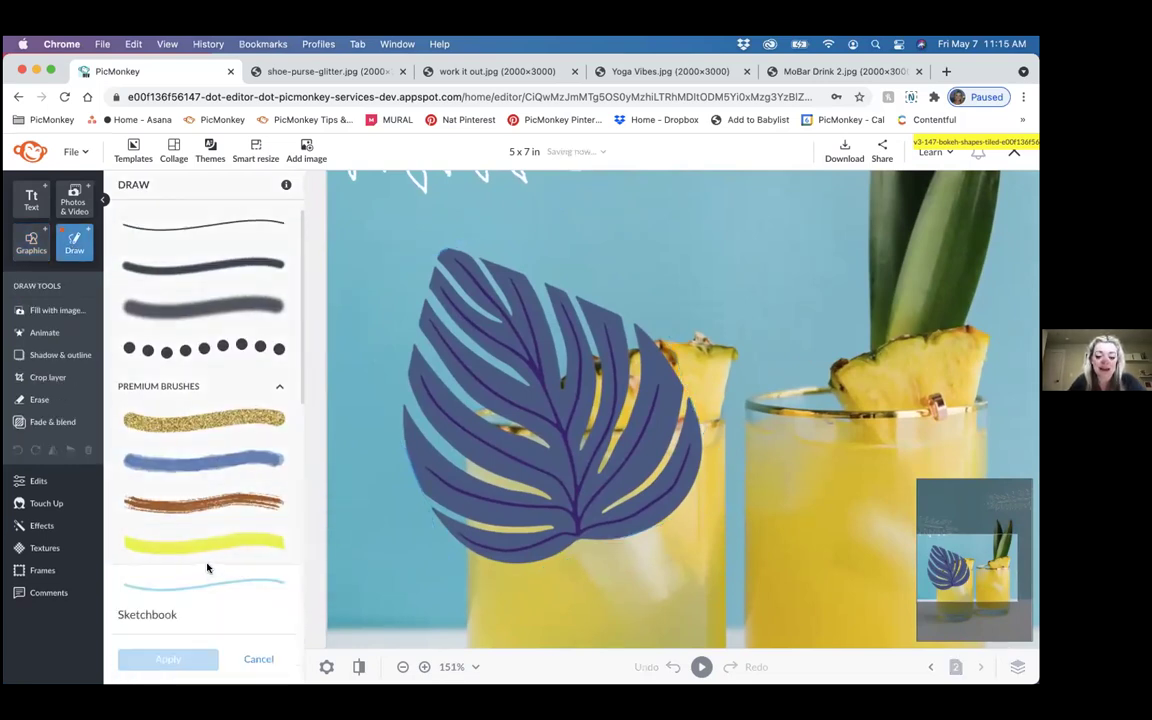
pyautogui.click(244, 290)
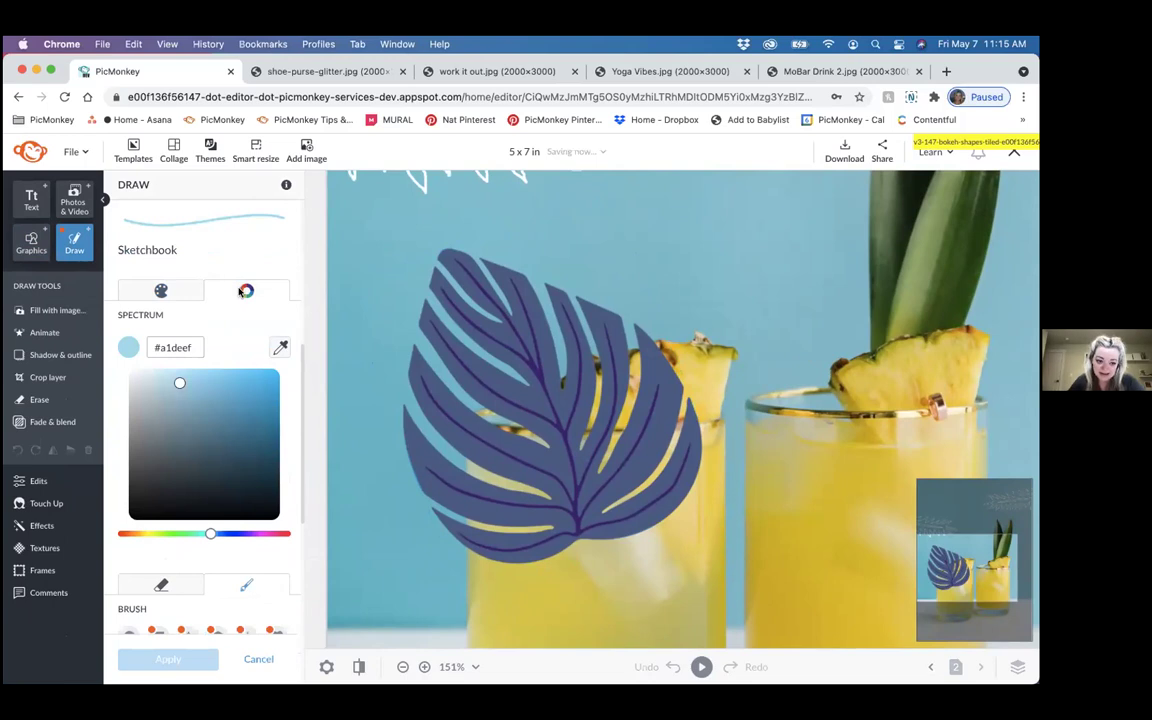
pyautogui.moveTo(165, 380); pyautogui.dragTo(132, 372)
pyautogui.scroll(-5, 163, 530)
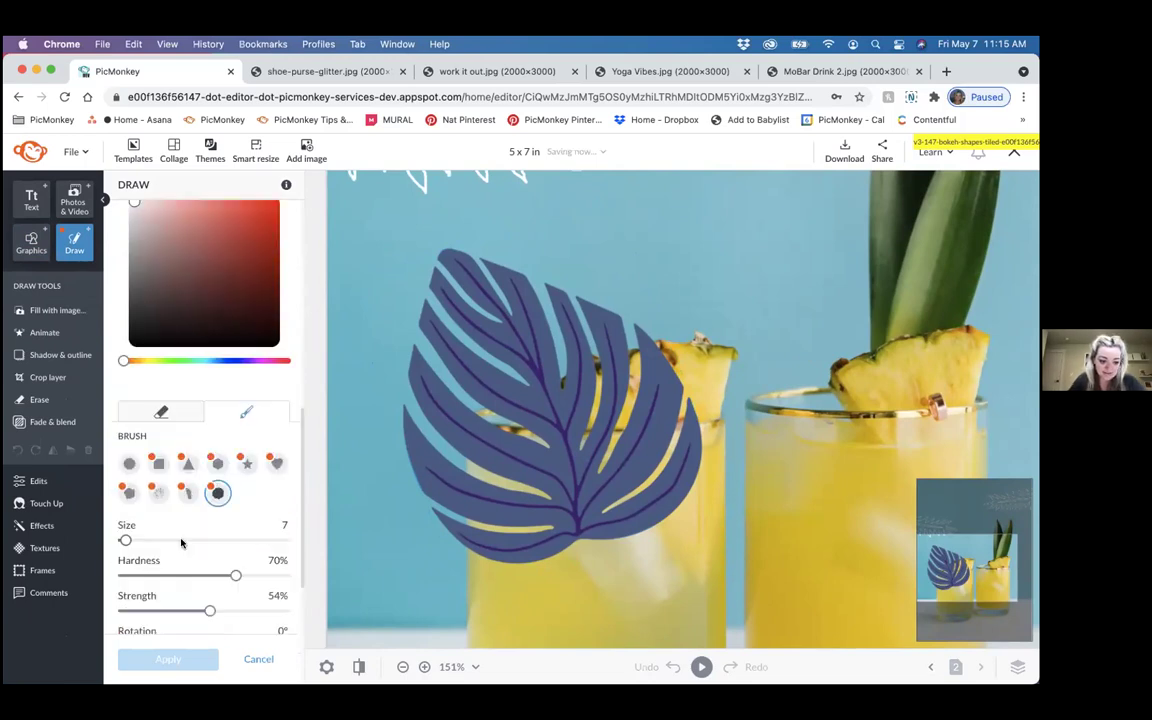
# Step: Set the brush strength and hardness to 100% and the spacing to 0%
pyautogui.moveTo(210, 526); pyautogui.dragTo(288, 525)
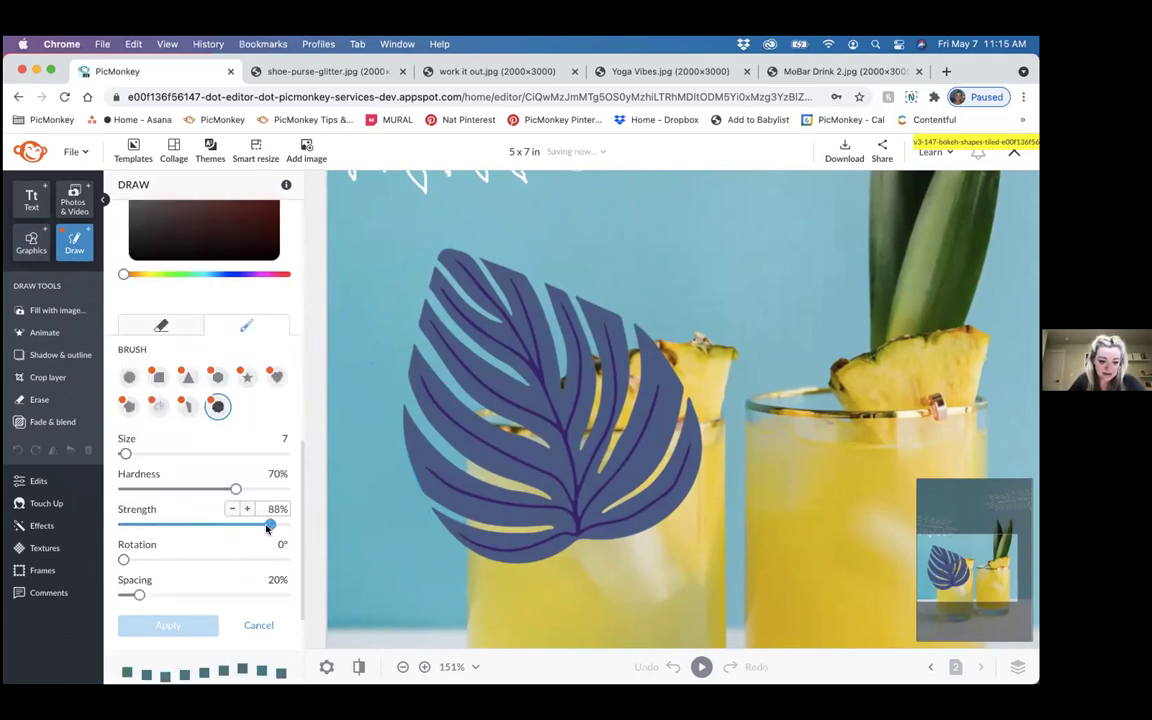
pyautogui.moveTo(236, 488); pyautogui.dragTo(296, 490)
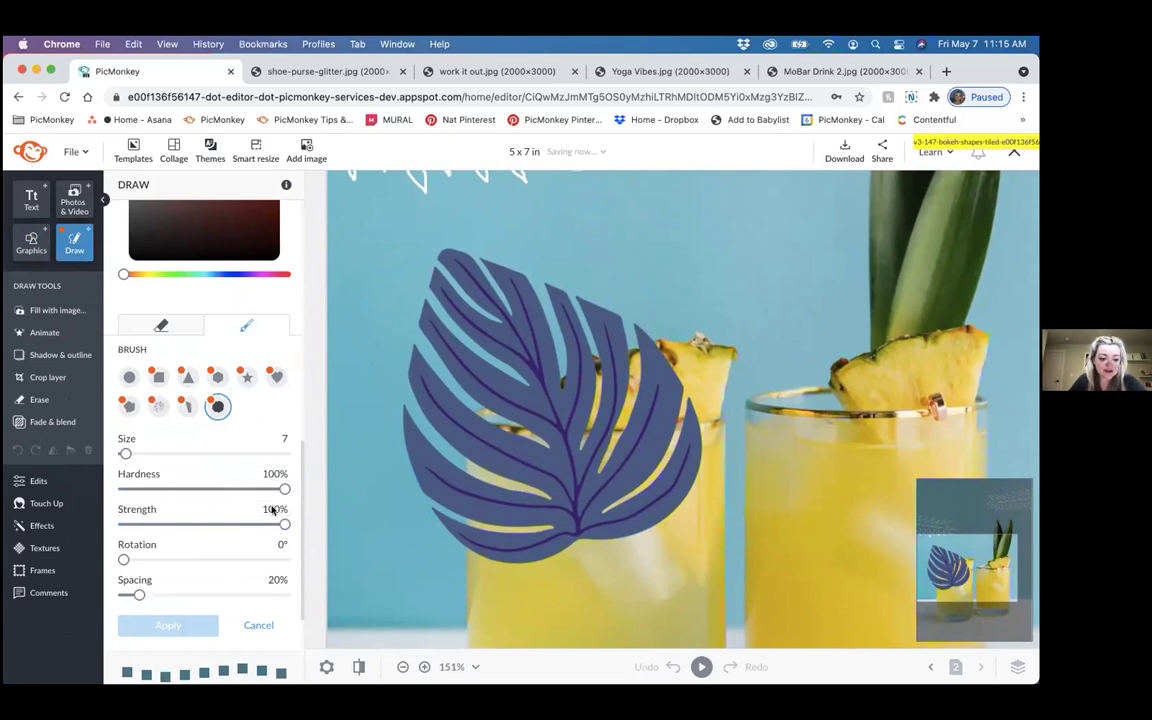
pyautogui.moveTo(139, 596); pyautogui.dragTo(120, 595)
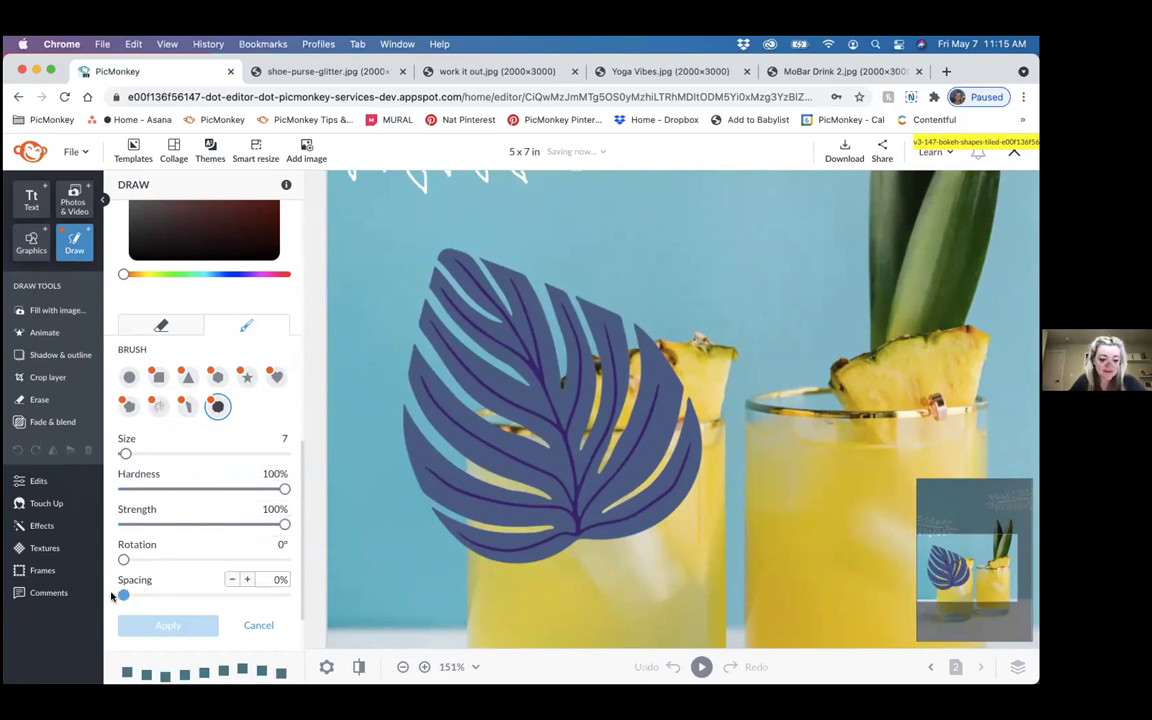
# Step: Trace the philodendron leaf's right-hand lobes and the gaps between them, from the stem base up to the upper notch
pyautogui.scroll(1, 524, 222)
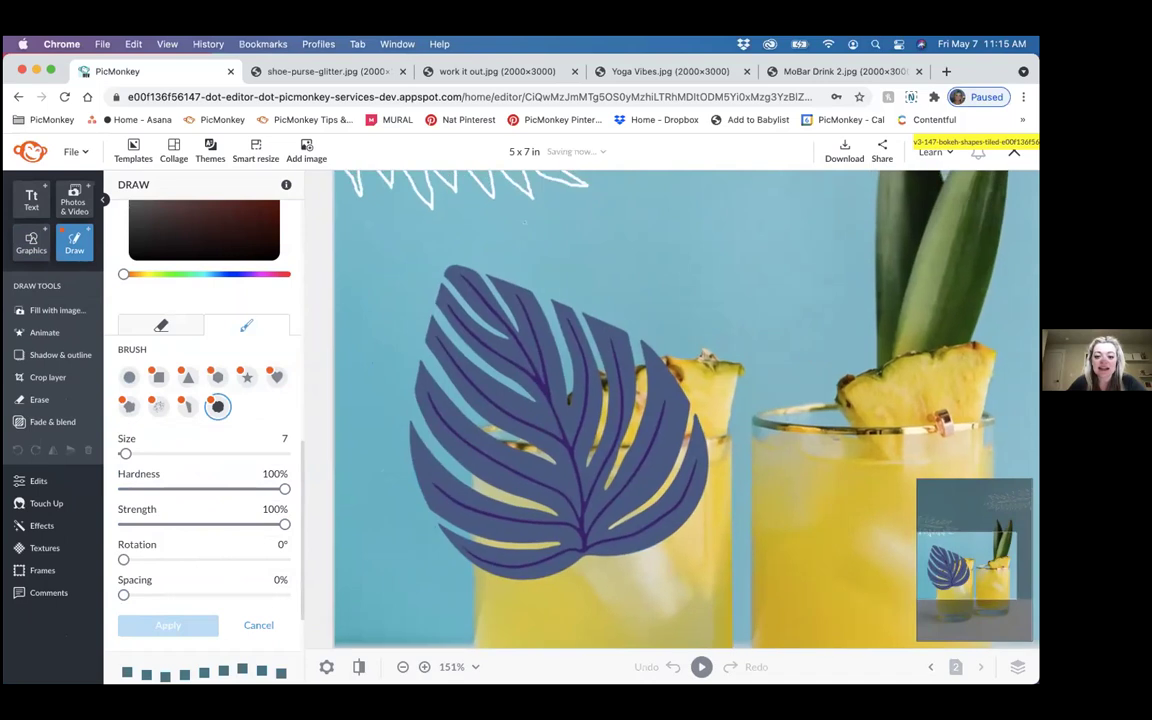
pyautogui.scroll(-1, 605, 367)
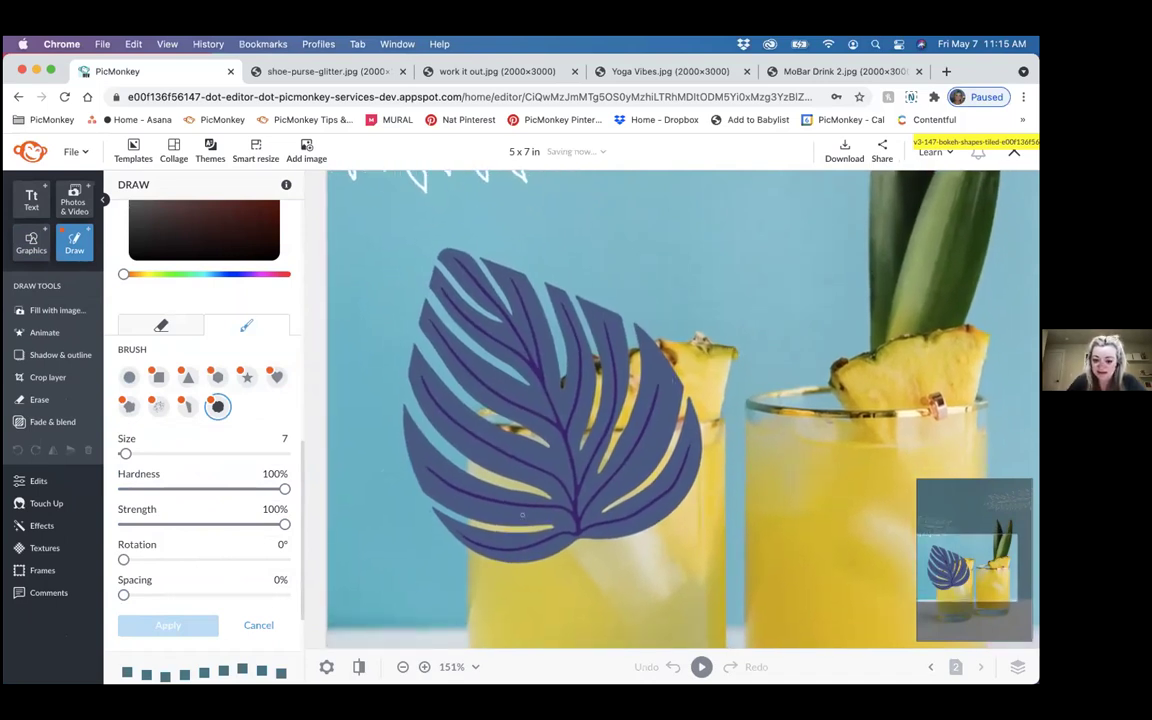
pyautogui.moveTo(523, 485); pyautogui.dragTo(535, 485)
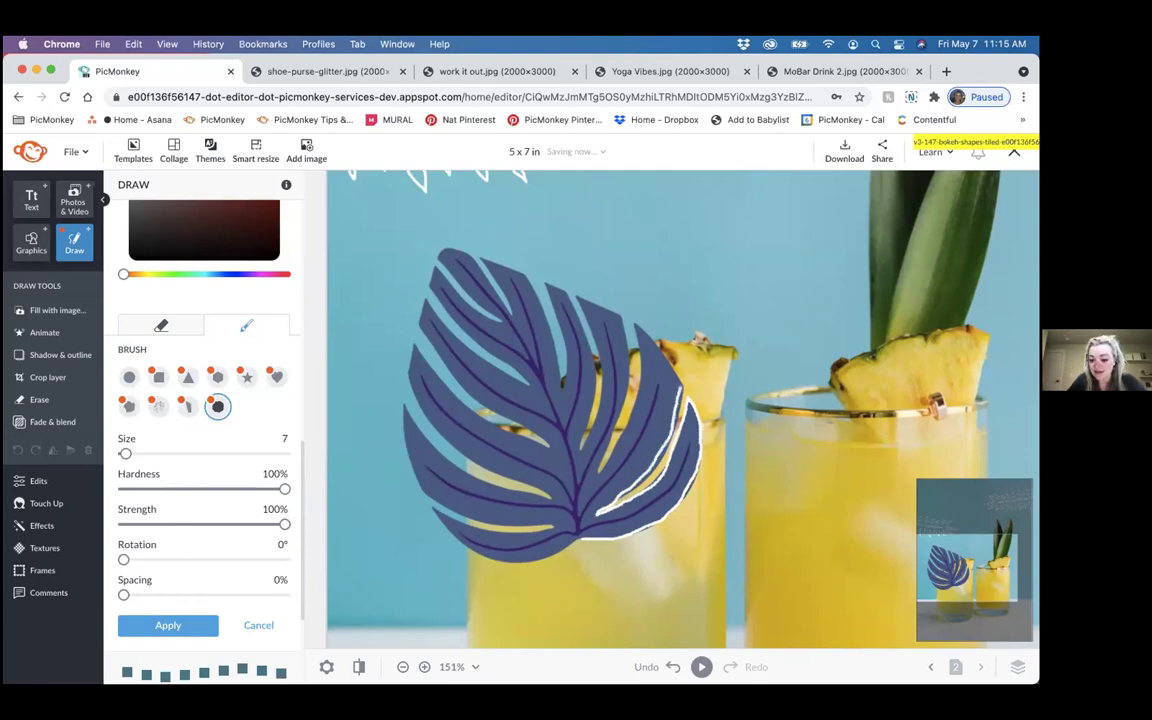
pyautogui.moveTo(690, 398); pyautogui.dragTo(634, 323)
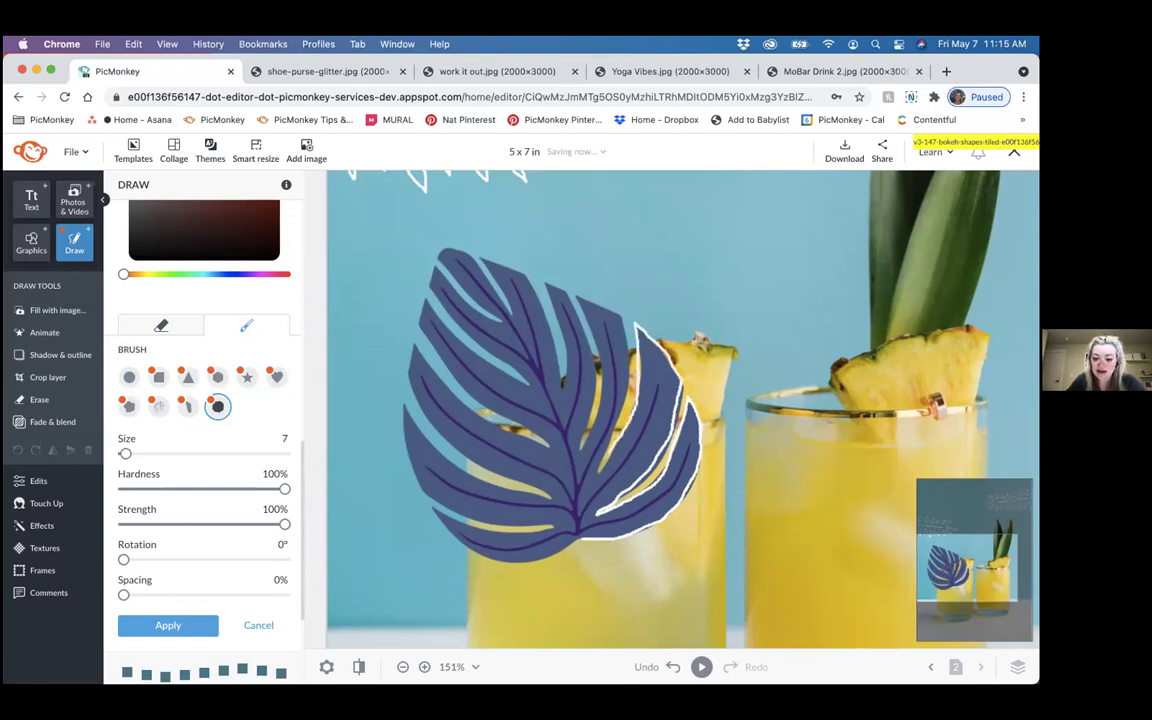
pyautogui.moveTo(600, 469); pyautogui.dragTo(630, 382)
pyautogui.moveTo(630, 324)
pyautogui.mouseDown()
pyautogui.moveTo(576, 297)
pyautogui.moveTo(540, 330)
pyautogui.moveTo(542, 380)
pyautogui.moveTo(526, 404)
pyautogui.moveTo(528, 300)
pyautogui.moveTo(514, 270)
pyautogui.mouseUp()
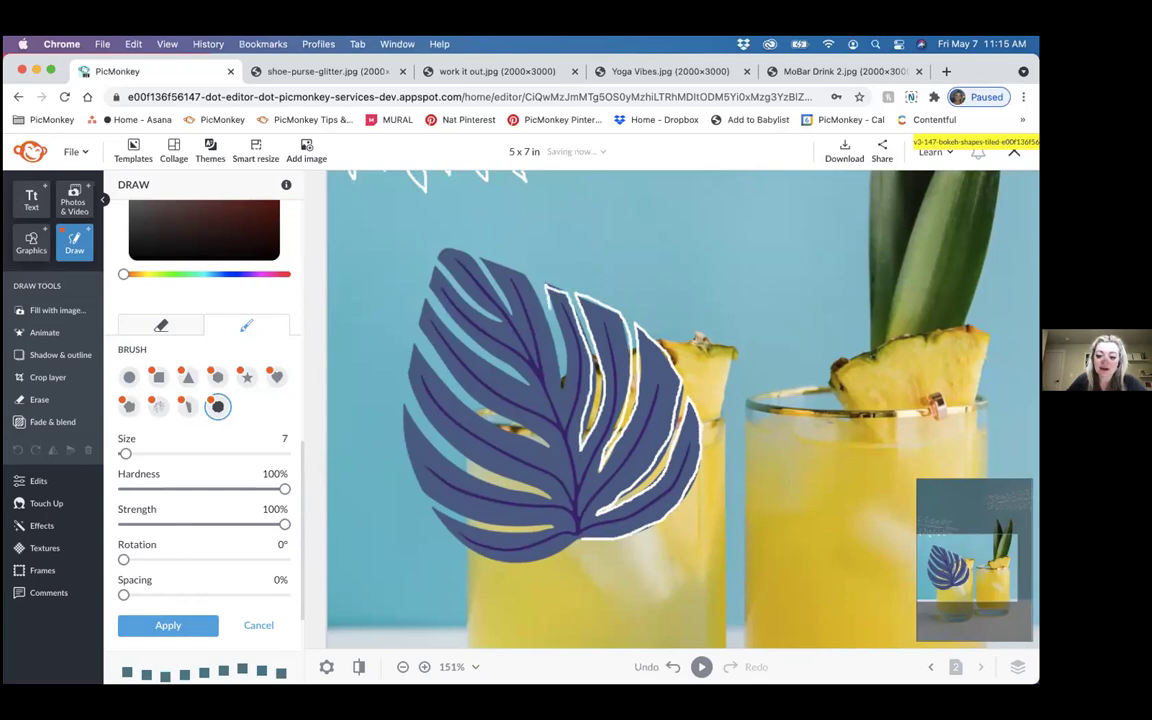
pyautogui.moveTo(564, 345); pyautogui.dragTo(556, 388)
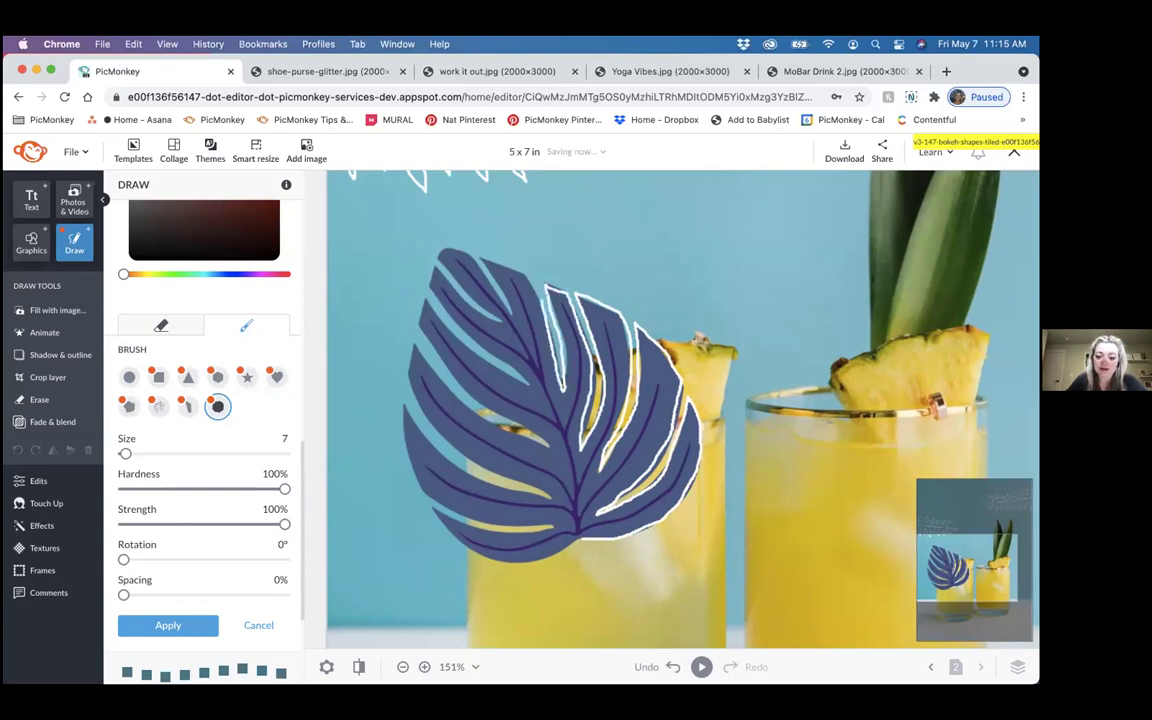
# Step: Trace the leaf's tip, left-hand lobes and lower edge back to the stem base, and apply the drawing
pyautogui.moveTo(474, 258); pyautogui.dragTo(502, 302)
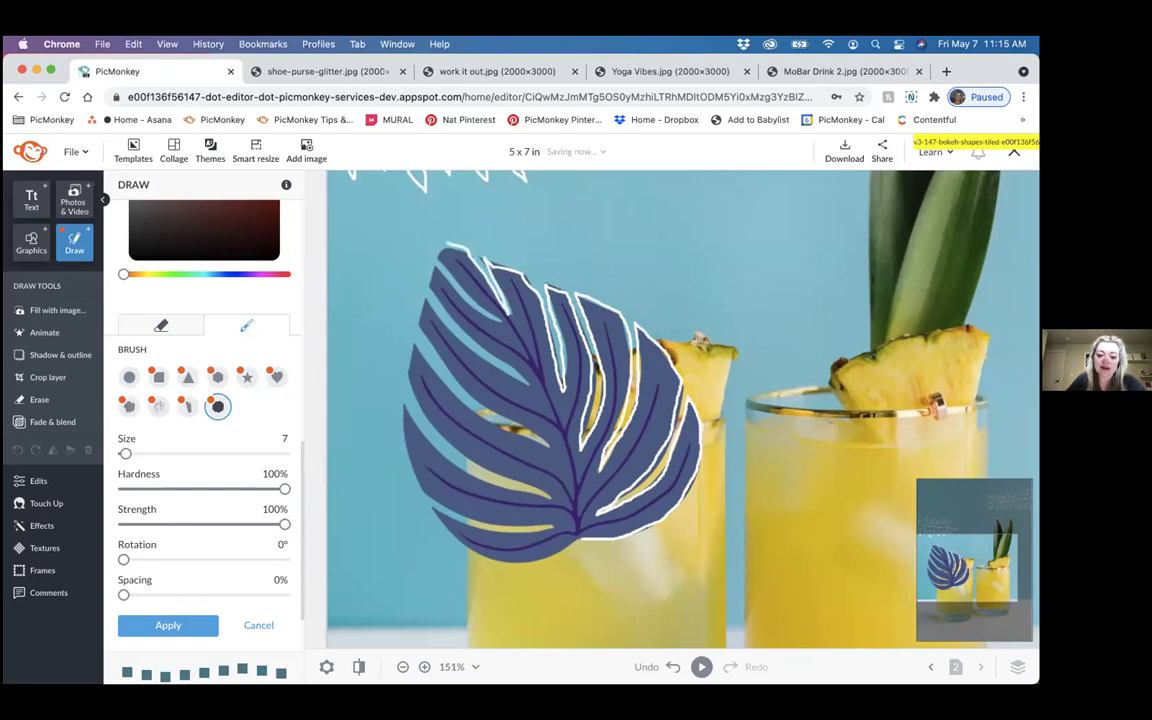
pyautogui.moveTo(437, 250); pyautogui.dragTo(445, 288)
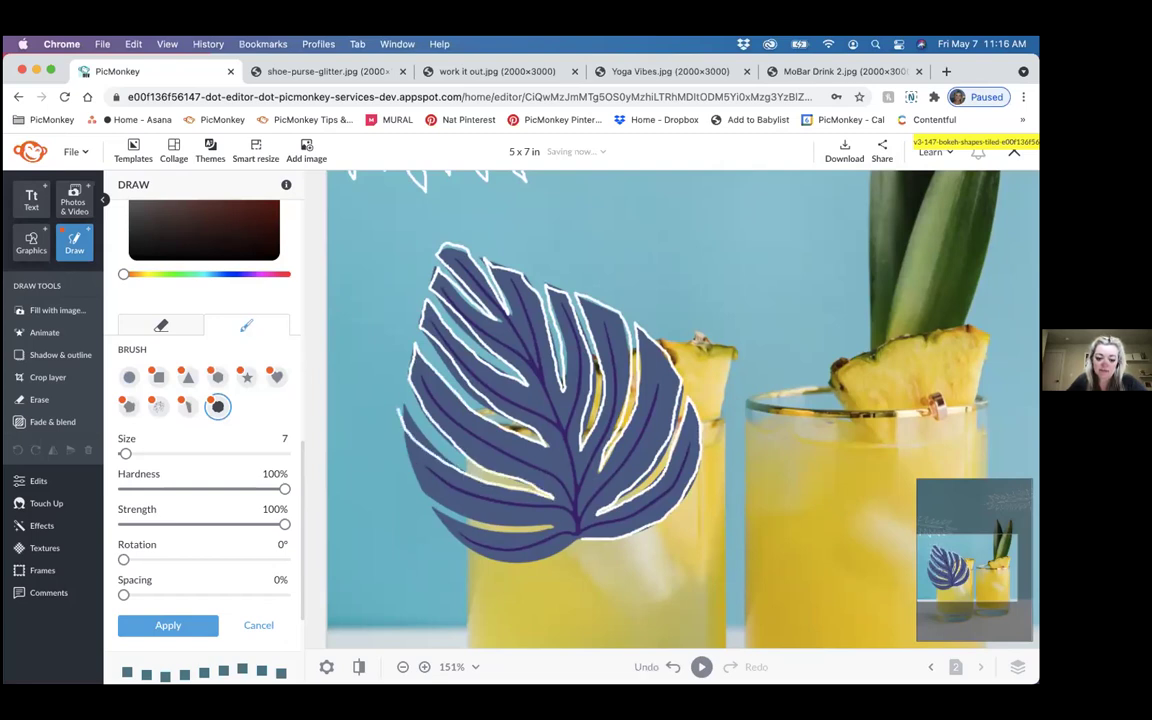
pyautogui.moveTo(395, 448)
pyautogui.mouseDown()
pyautogui.moveTo(556, 528)
pyautogui.moveTo(420, 476)
pyautogui.mouseUp()
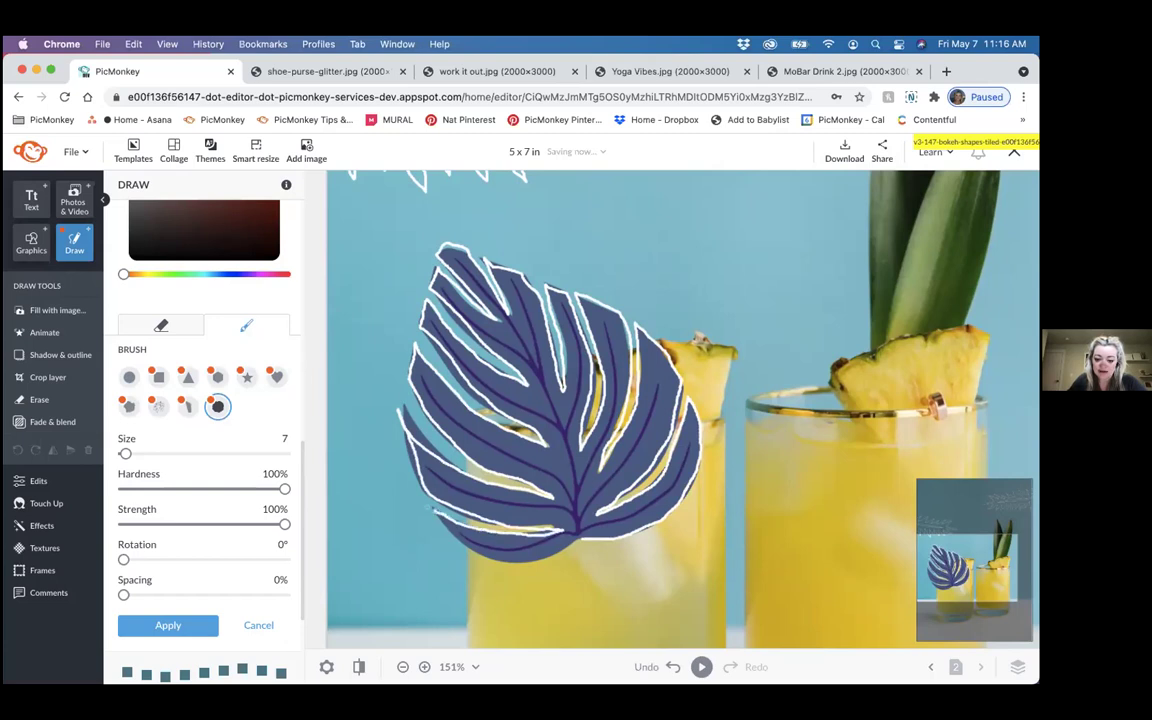
pyautogui.moveTo(403, 476); pyautogui.dragTo(550, 550)
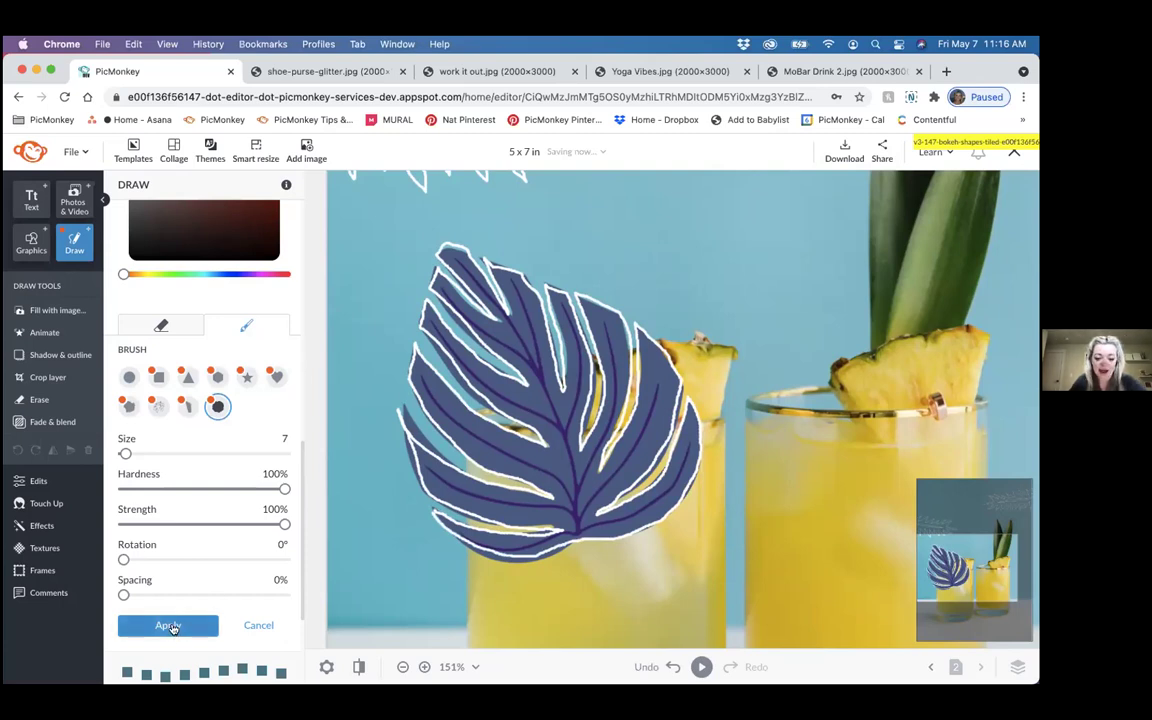
pyautogui.click(167, 625)
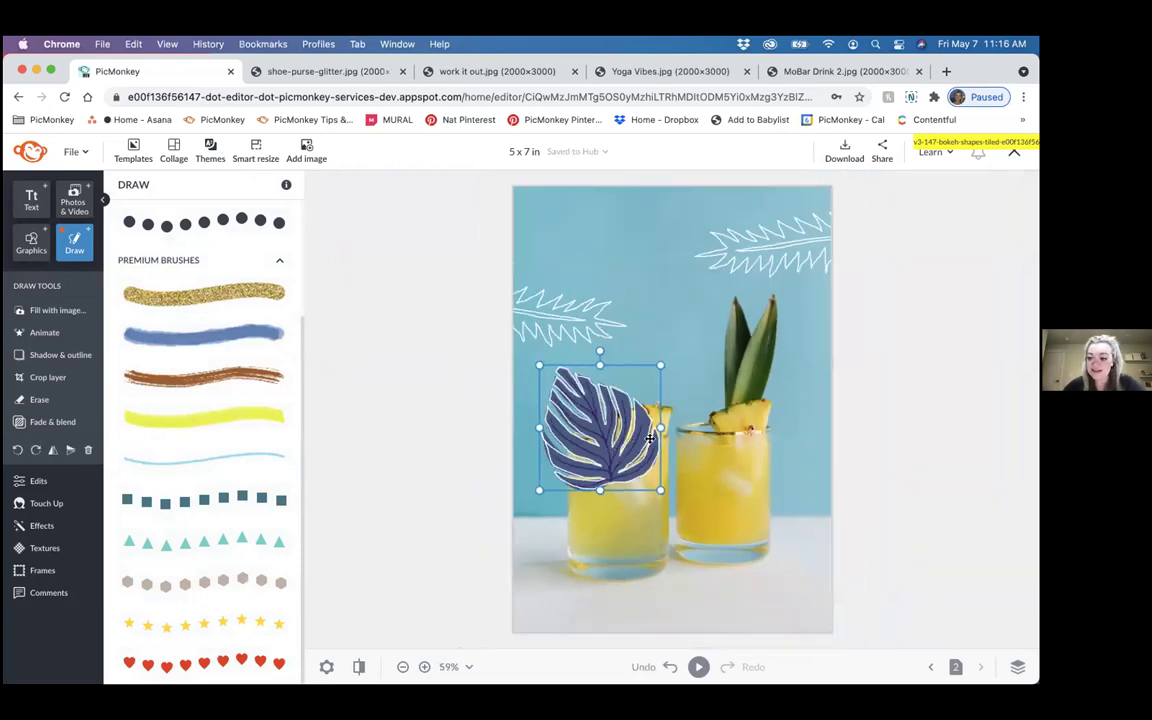
# Step: Delete the blue philodendron graphic from the layers, keeping only its traced white outline
pyautogui.click(1017, 666)
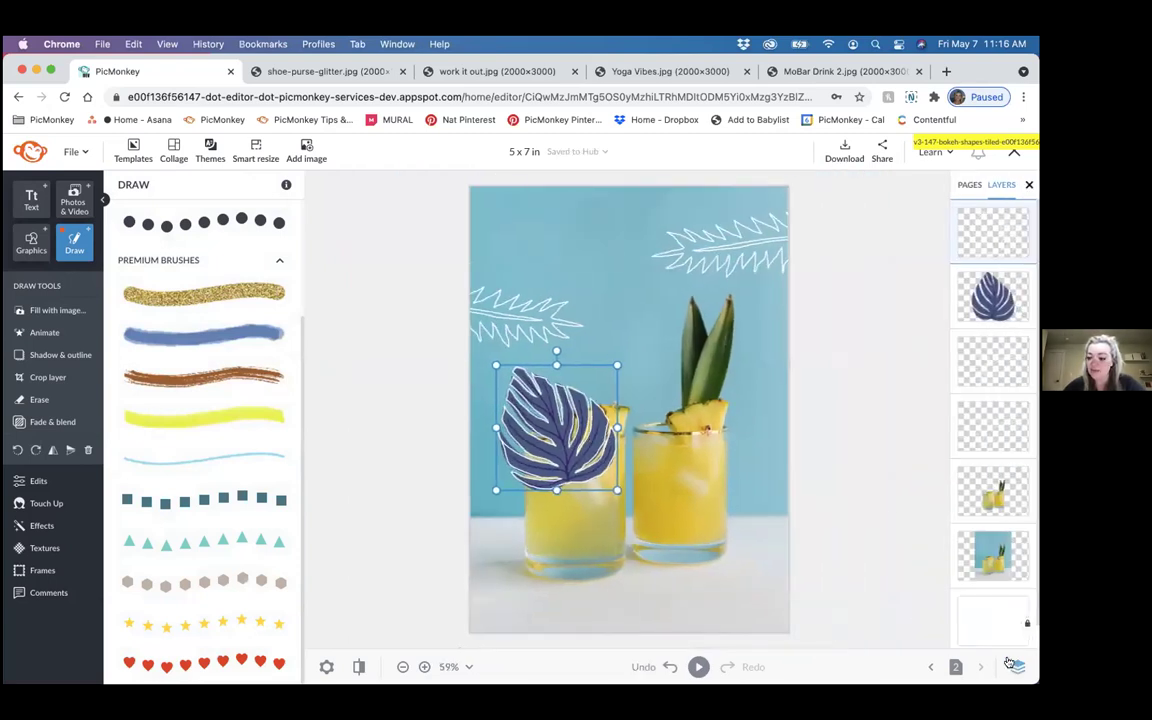
pyautogui.click(992, 296)
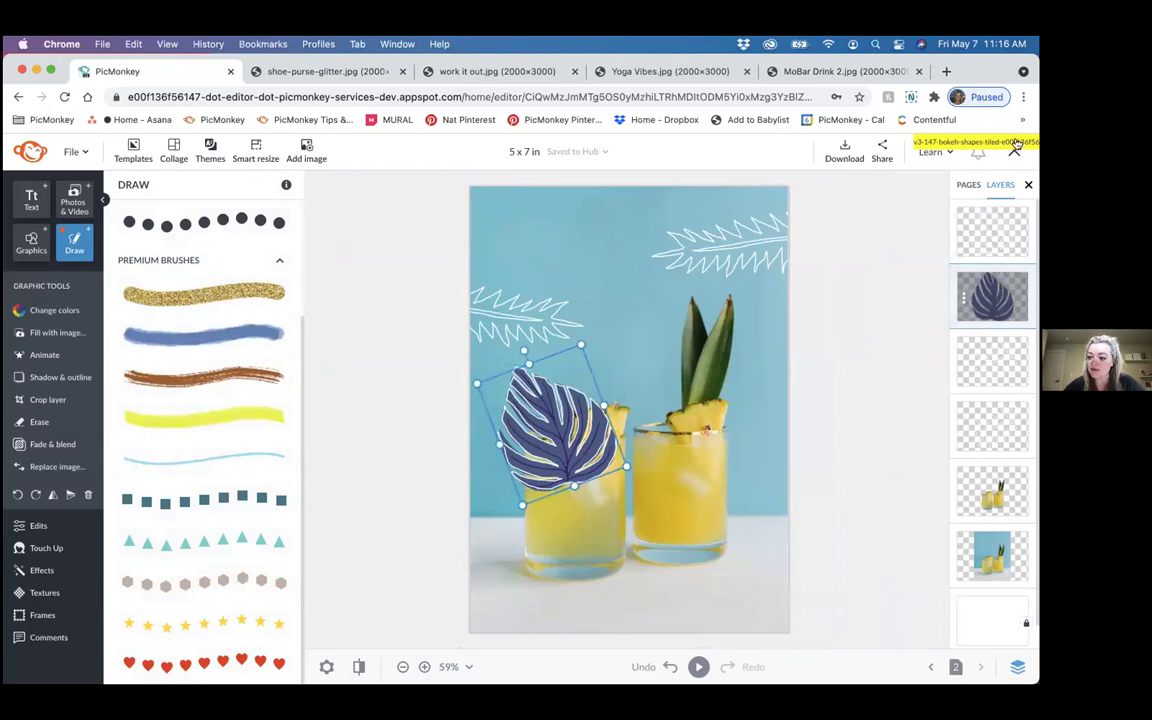
pyautogui.moveTo(1001, 289)
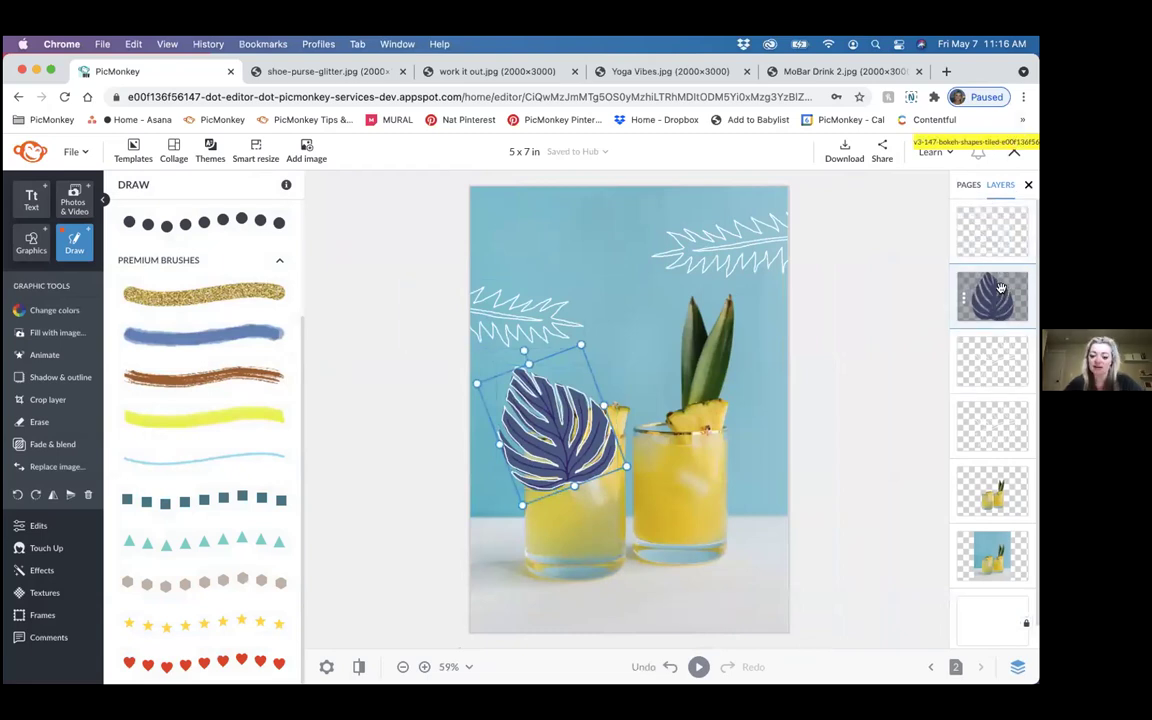
pyautogui.press('BackSpace')
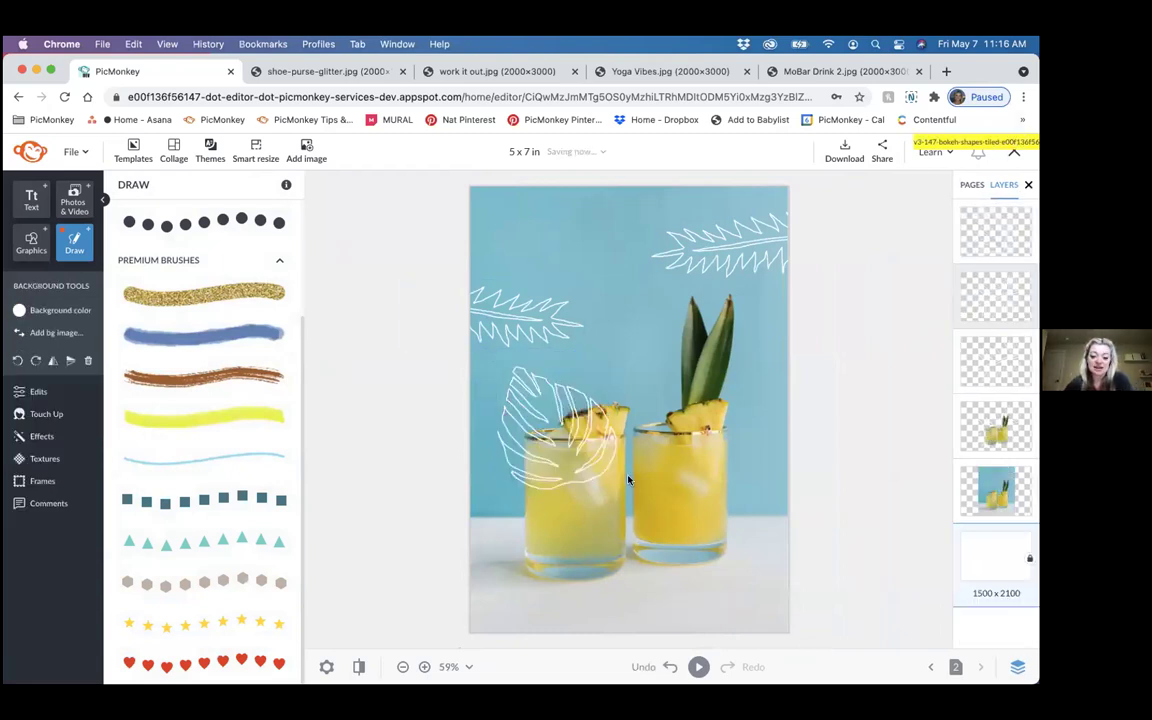
# Step: Position the philodendron outline around the left glass's rim and move the left-hand palm leaf outline slightly higher
pyautogui.click(562, 446)
pyautogui.moveTo(562, 446)
pyautogui.mouseDown()
pyautogui.moveTo(697, 281)
pyautogui.moveTo(674, 393)
pyautogui.mouseUp()
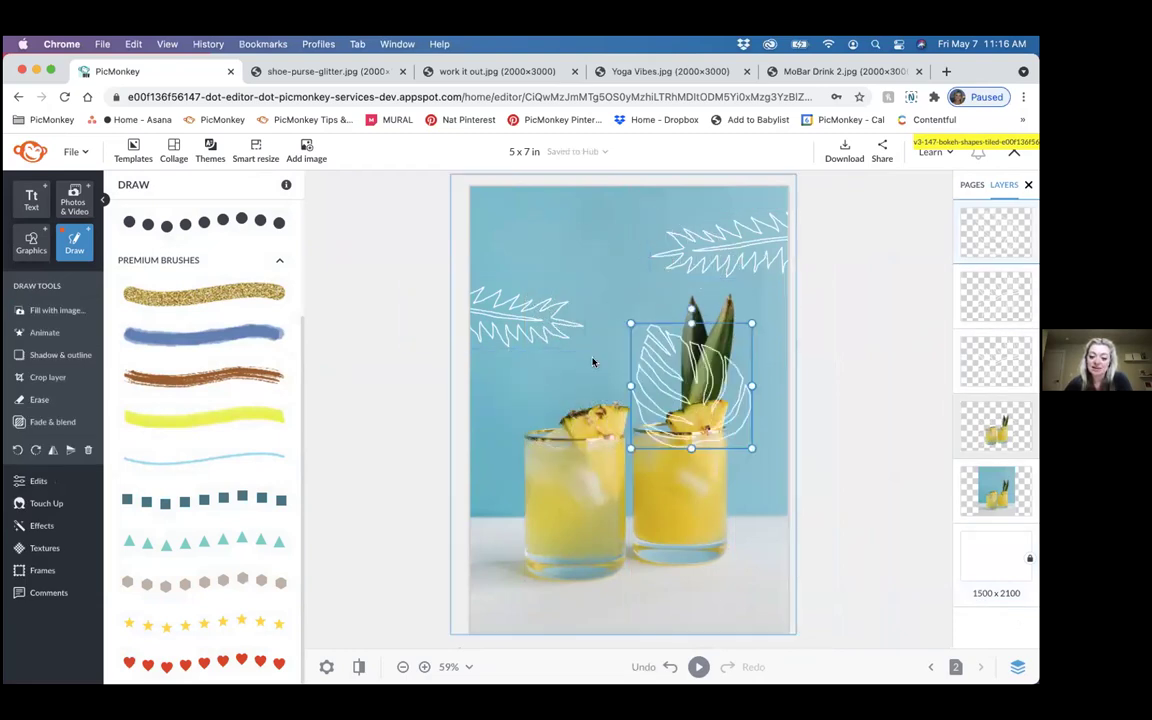
pyautogui.moveTo(700, 334); pyautogui.dragTo(693, 326)
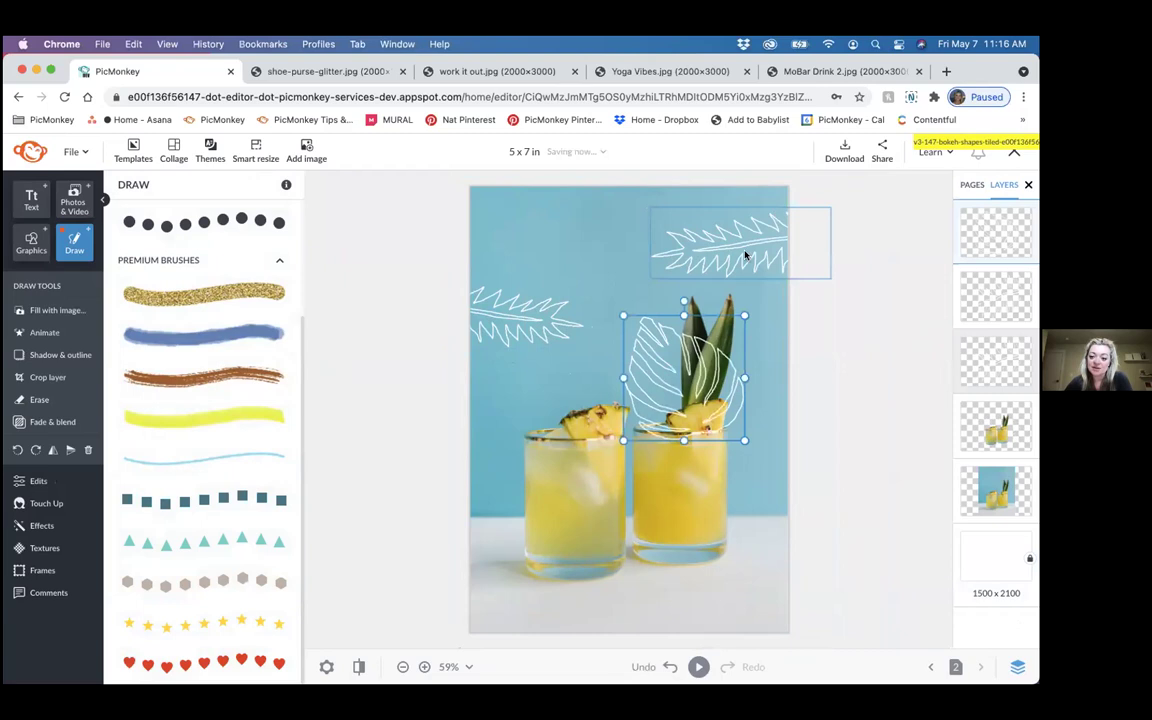
pyautogui.moveTo(656, 417); pyautogui.dragTo(572, 451)
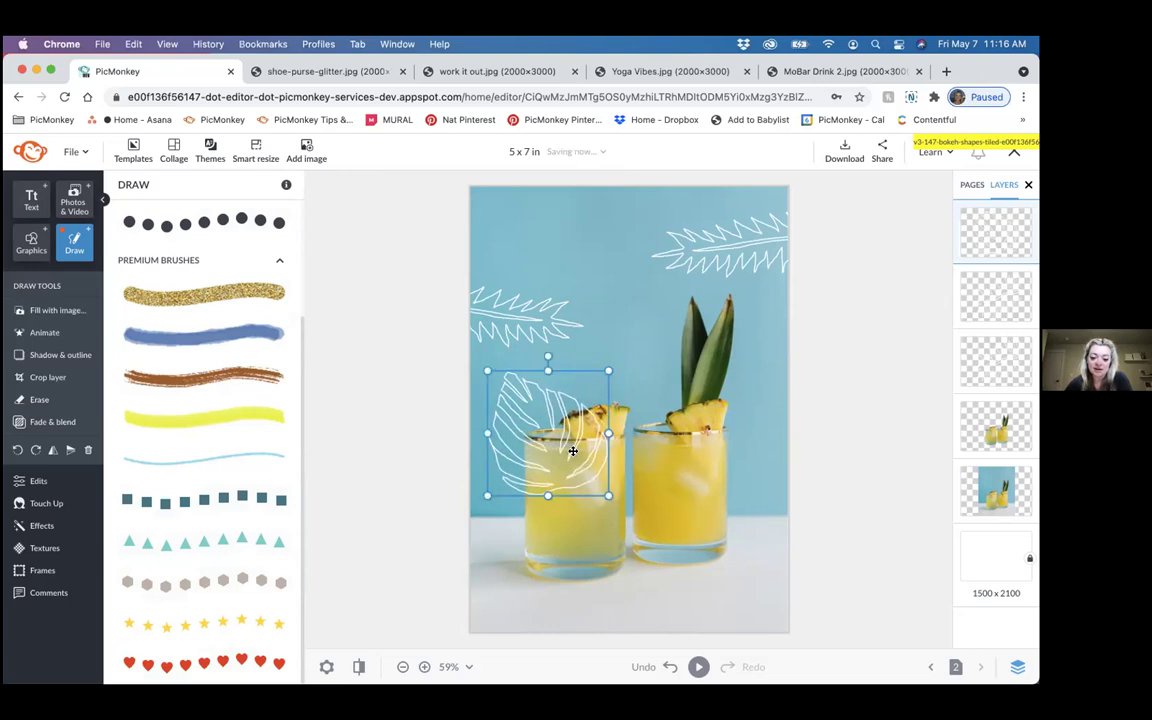
pyautogui.moveTo(521, 322); pyautogui.dragTo(515, 288)
pyautogui.click(808, 389)
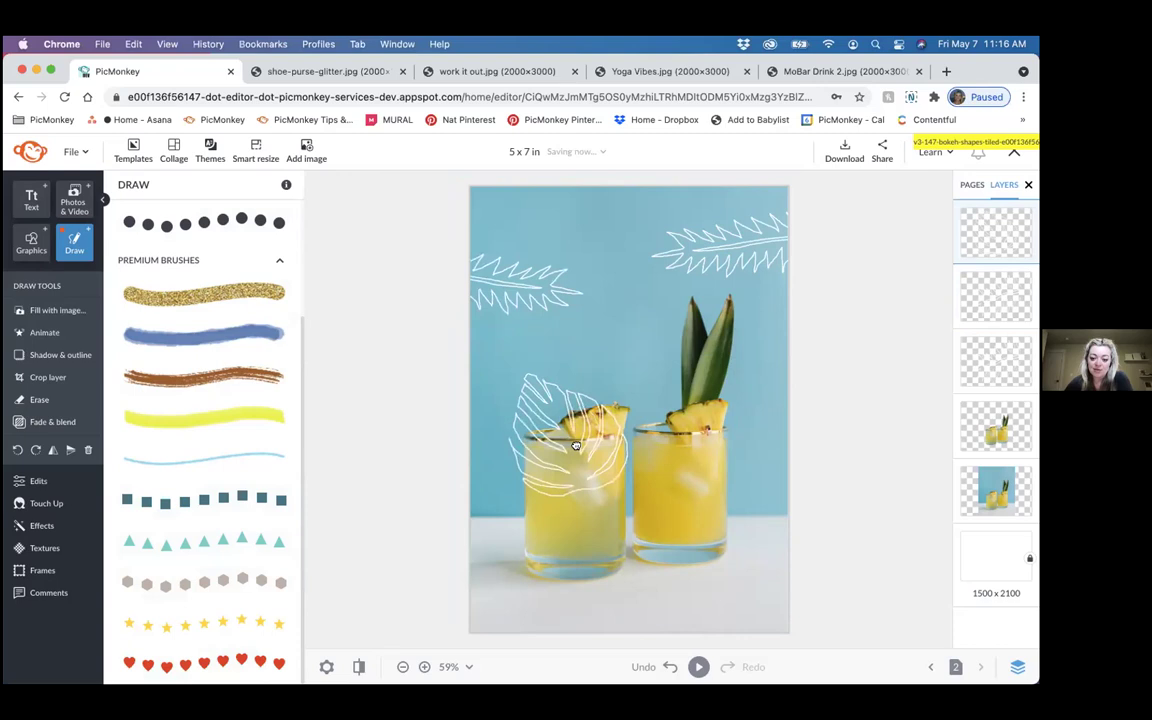
pyautogui.moveTo(613, 405); pyautogui.dragTo(554, 418)
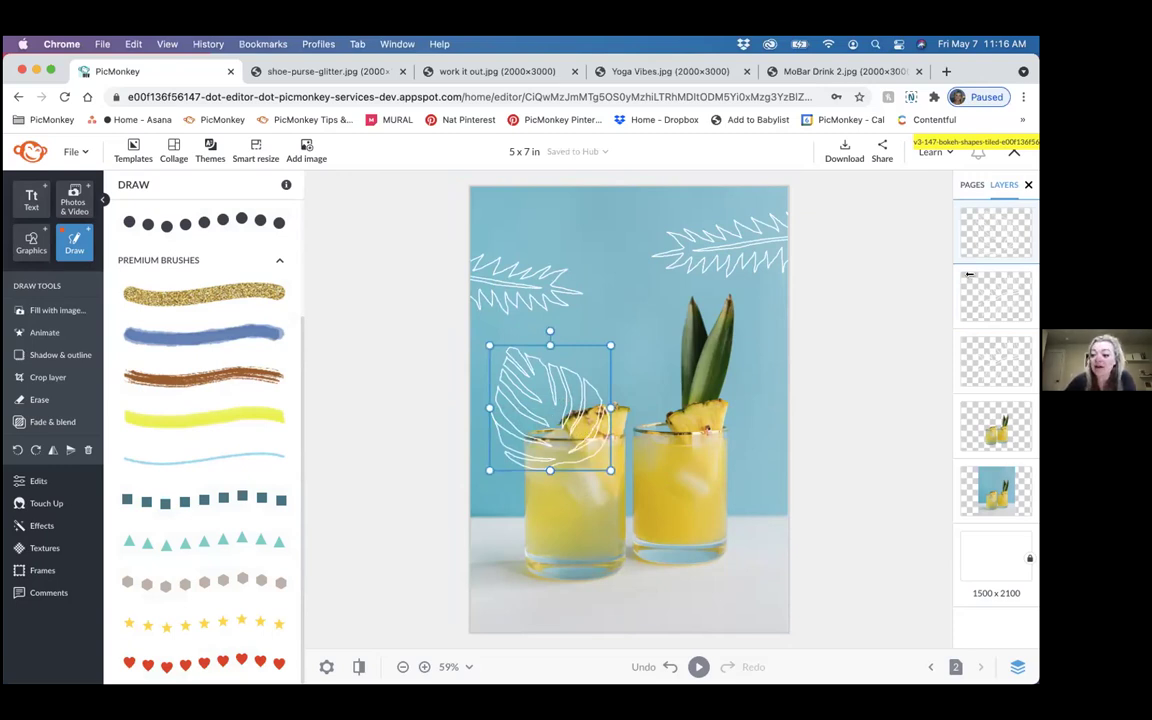
# Step: Move the philodendron outline's layer beneath the cut-out drinks and shift the leaf slightly so it peeks out behind the left glass
pyautogui.click(990, 420)
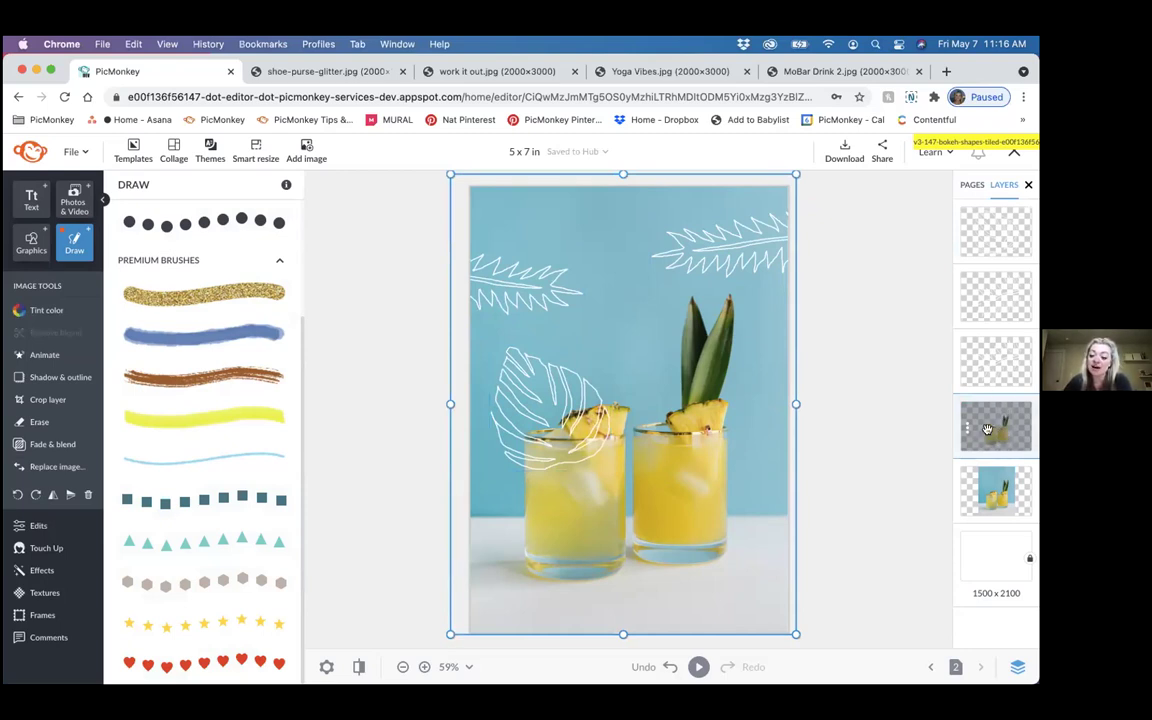
pyautogui.moveTo(1003, 443); pyautogui.dragTo(999, 249)
pyautogui.click(999, 249)
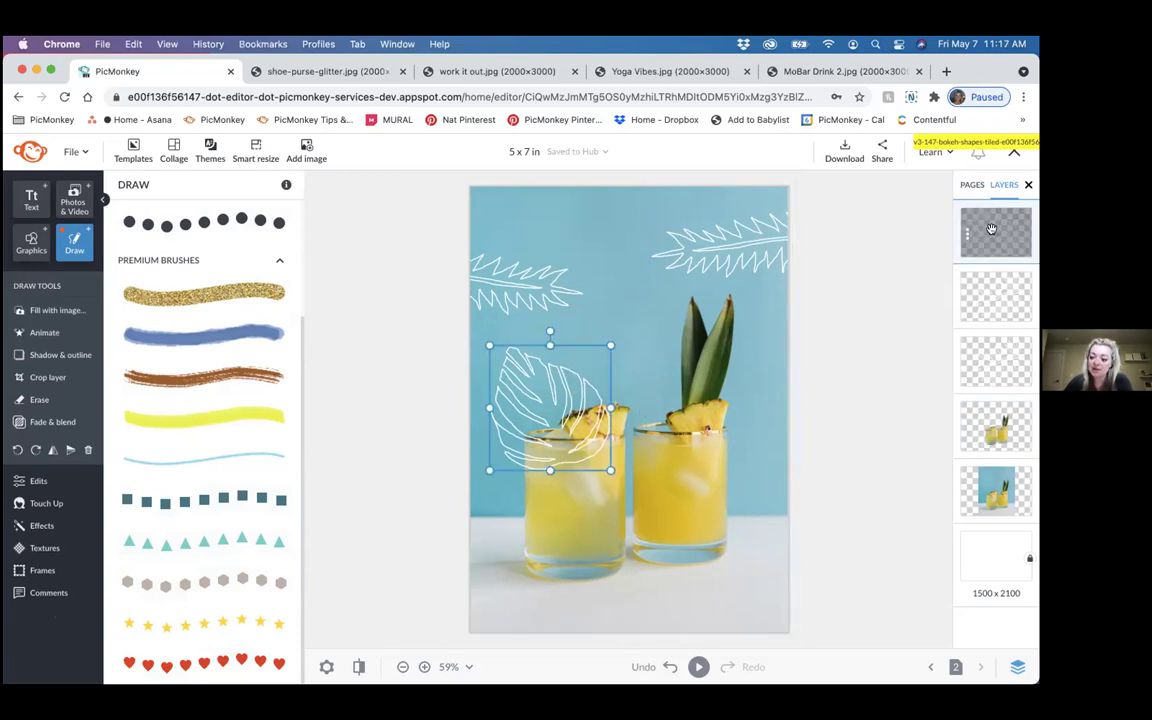
pyautogui.moveTo(991, 229); pyautogui.dragTo(987, 432)
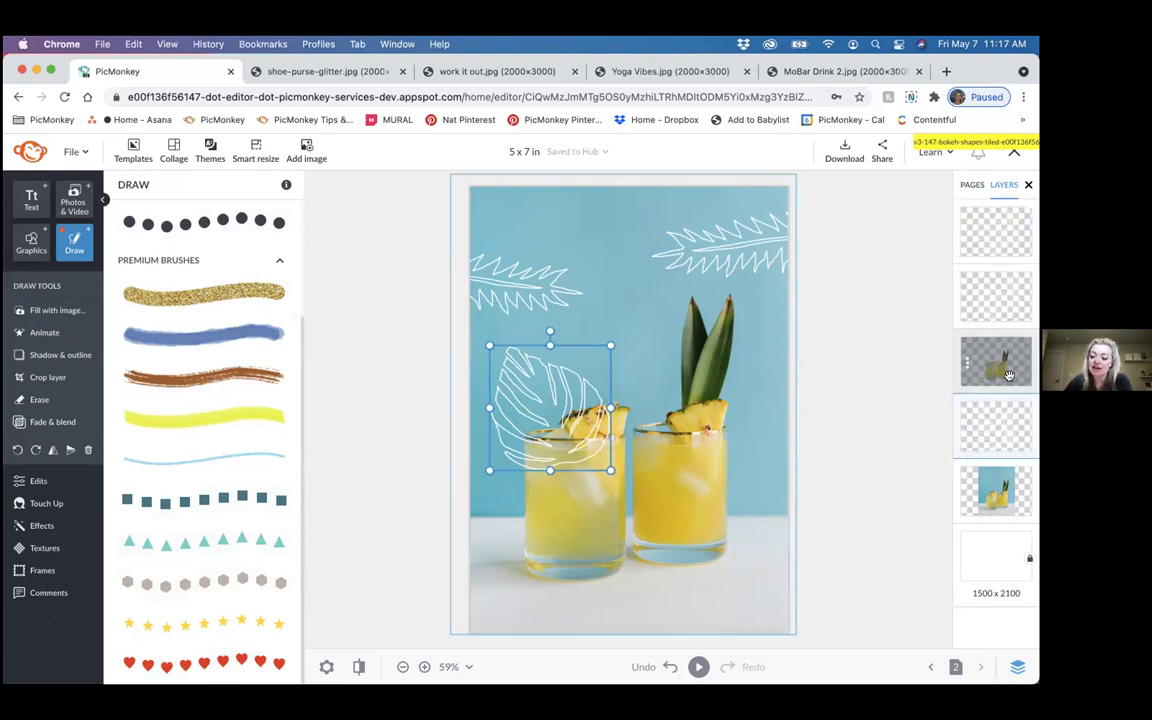
pyautogui.moveTo(540, 388)
pyautogui.mouseDown()
pyautogui.moveTo(524, 365)
pyautogui.moveTo(548, 375)
pyautogui.moveTo(515, 365)
pyautogui.moveTo(617, 345)
pyautogui.moveTo(586, 376)
pyautogui.moveTo(520, 368)
pyautogui.moveTo(548, 393)
pyautogui.moveTo(527, 378)
pyautogui.moveTo(517, 391)
pyautogui.mouseUp()
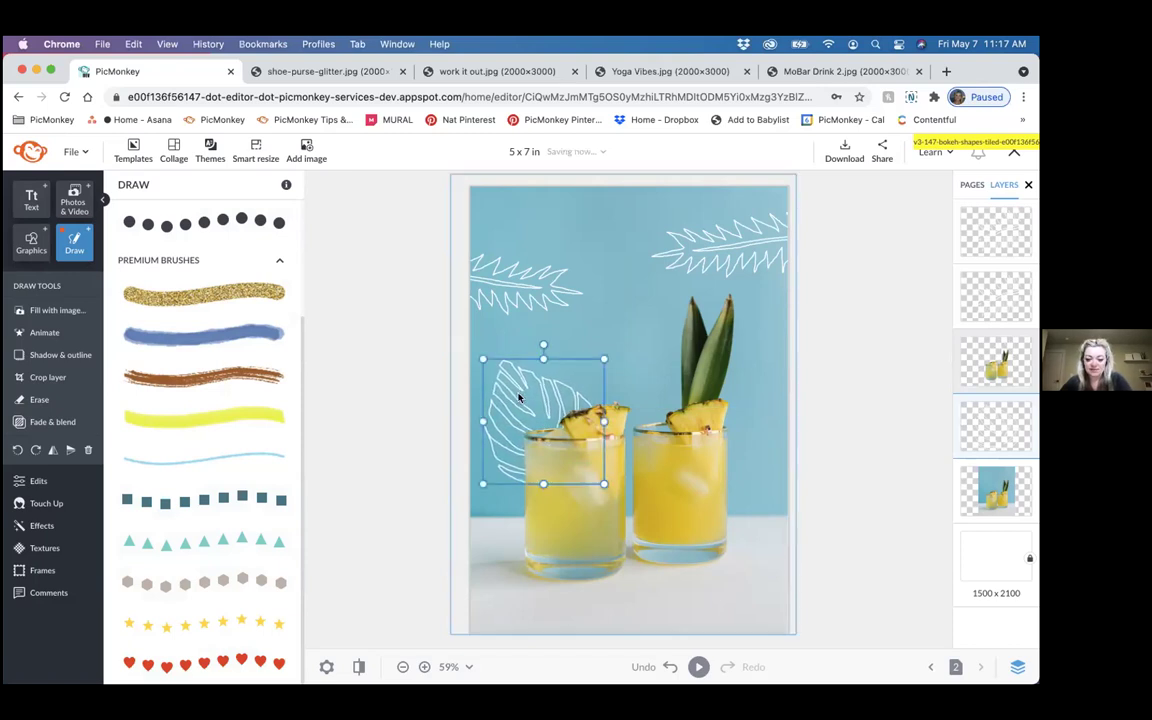
# Step: Following the MoBar Drink 2.jpg reference, place a horizontally mirrored, slightly clockwise-tilted duplicate of the philodendron outline over the right glass's pineapple leaves
pyautogui.click(789, 70)
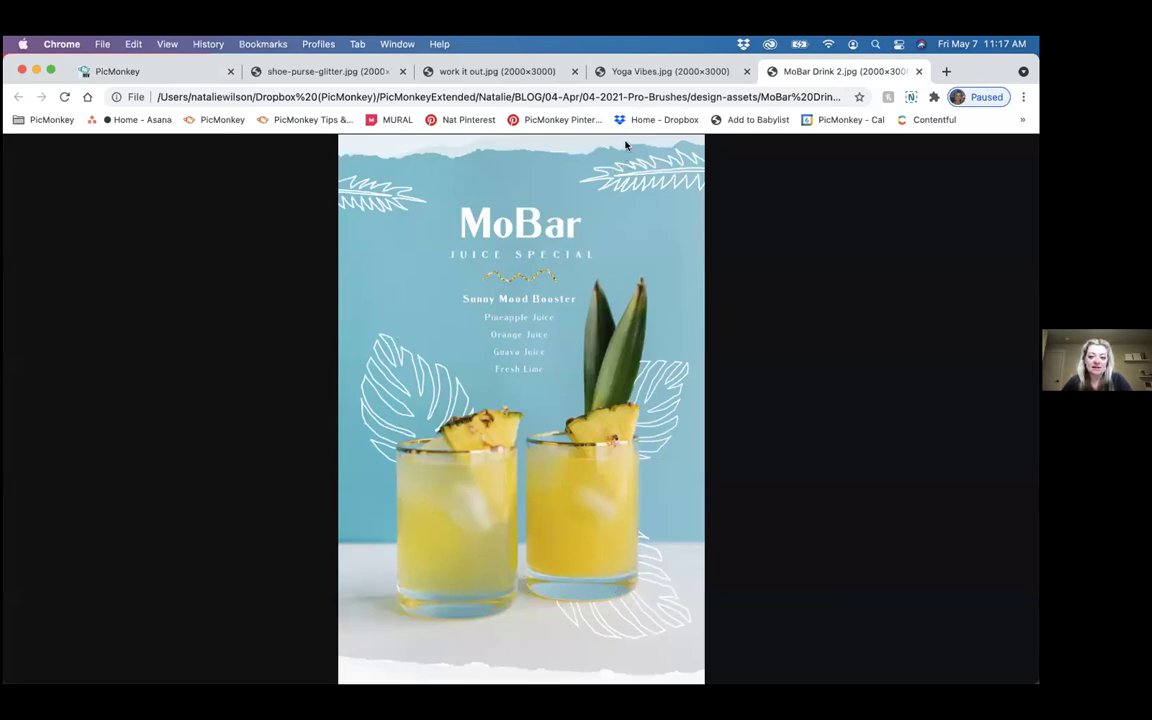
pyautogui.click(150, 71)
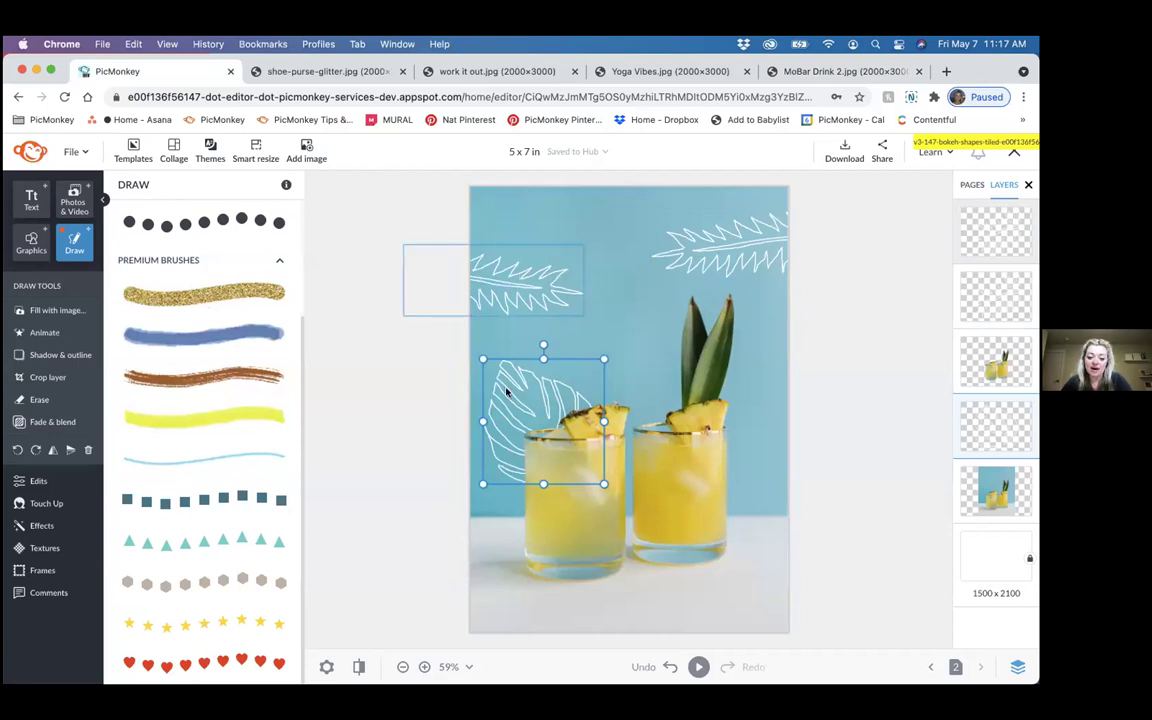
pyautogui.press('super+d')
pyautogui.moveTo(512, 408); pyautogui.dragTo(678, 400)
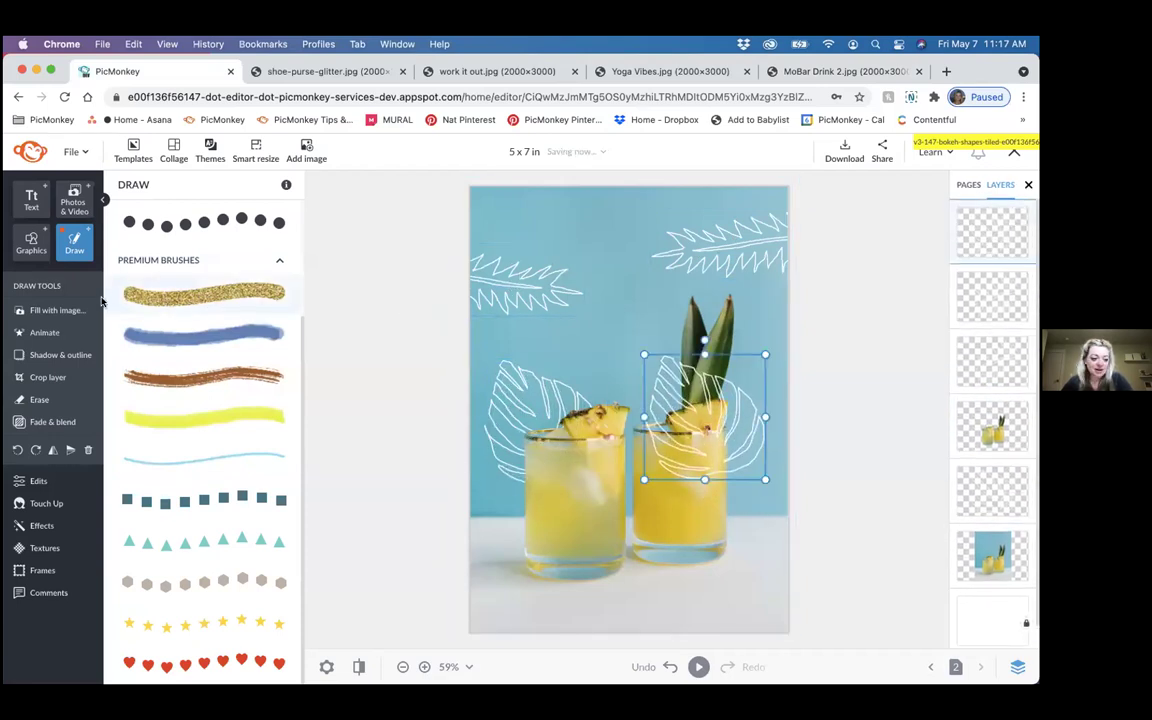
pyautogui.click(51, 451)
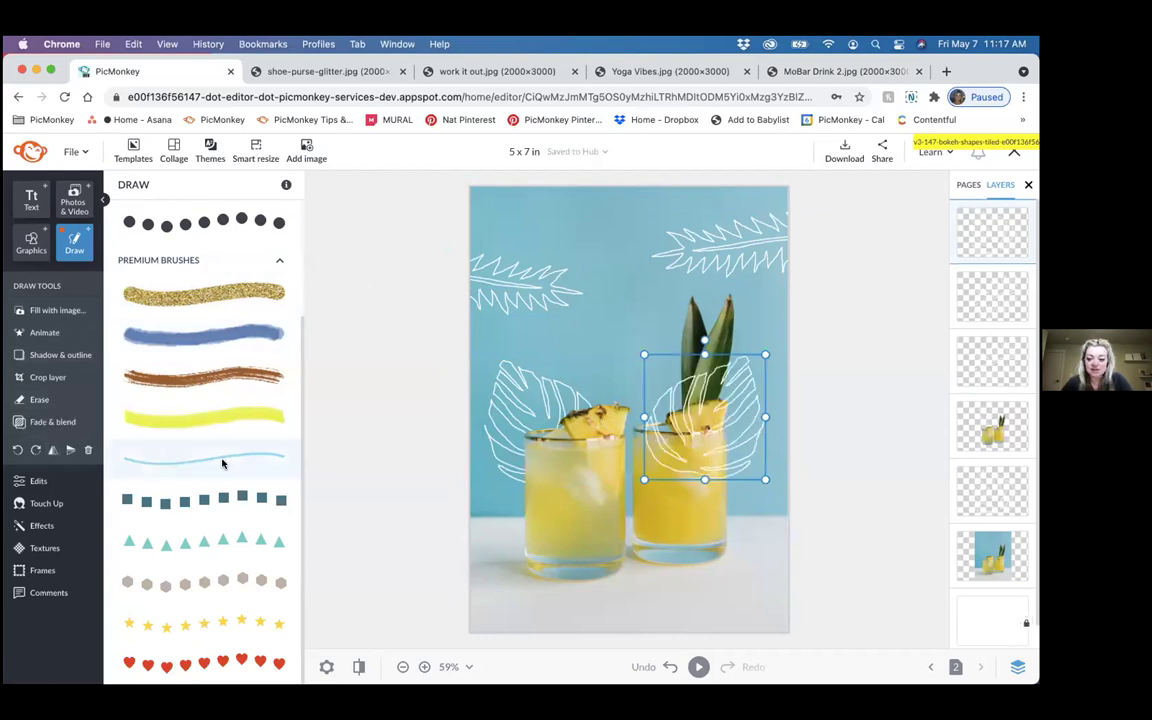
pyautogui.moveTo(705, 430); pyautogui.dragTo(705, 393)
pyautogui.moveTo(703, 318); pyautogui.dragTo(716, 324)
pyautogui.moveTo(689, 392); pyautogui.dragTo(702, 396)
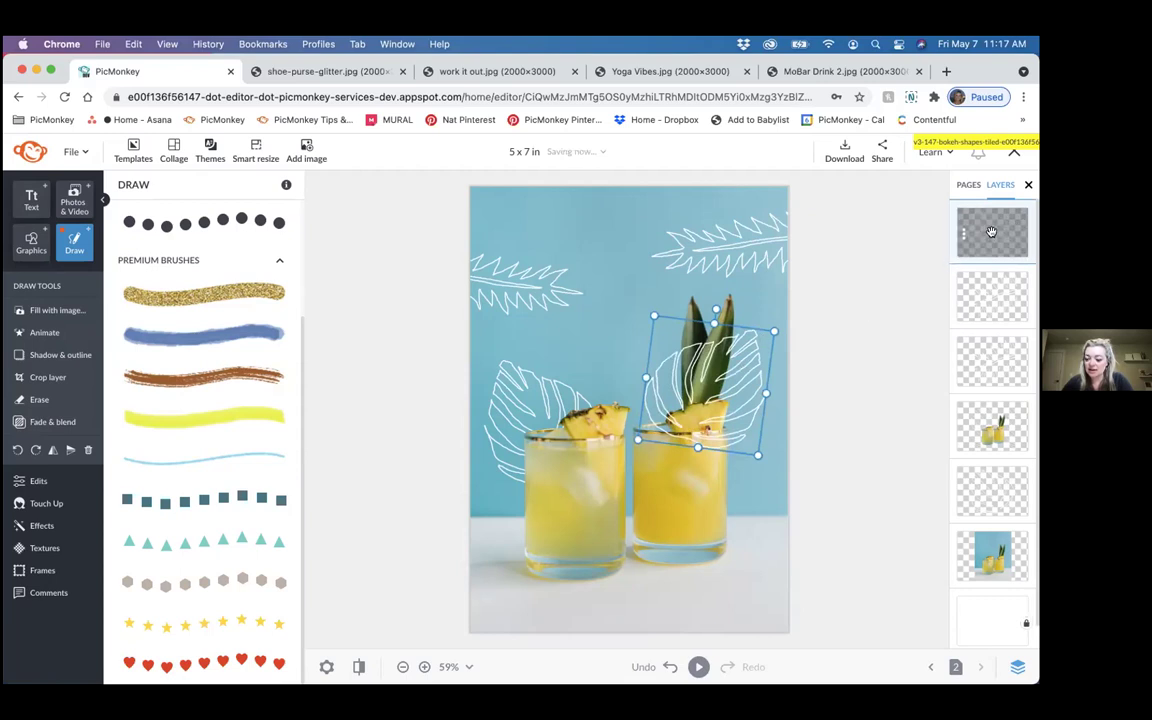
# Step: Move the mirrored philodendron's layer beneath the cut-out drinks and rotate the leaf slightly counterclockwise behind the right glass
pyautogui.moveTo(988, 226); pyautogui.dragTo(987, 420)
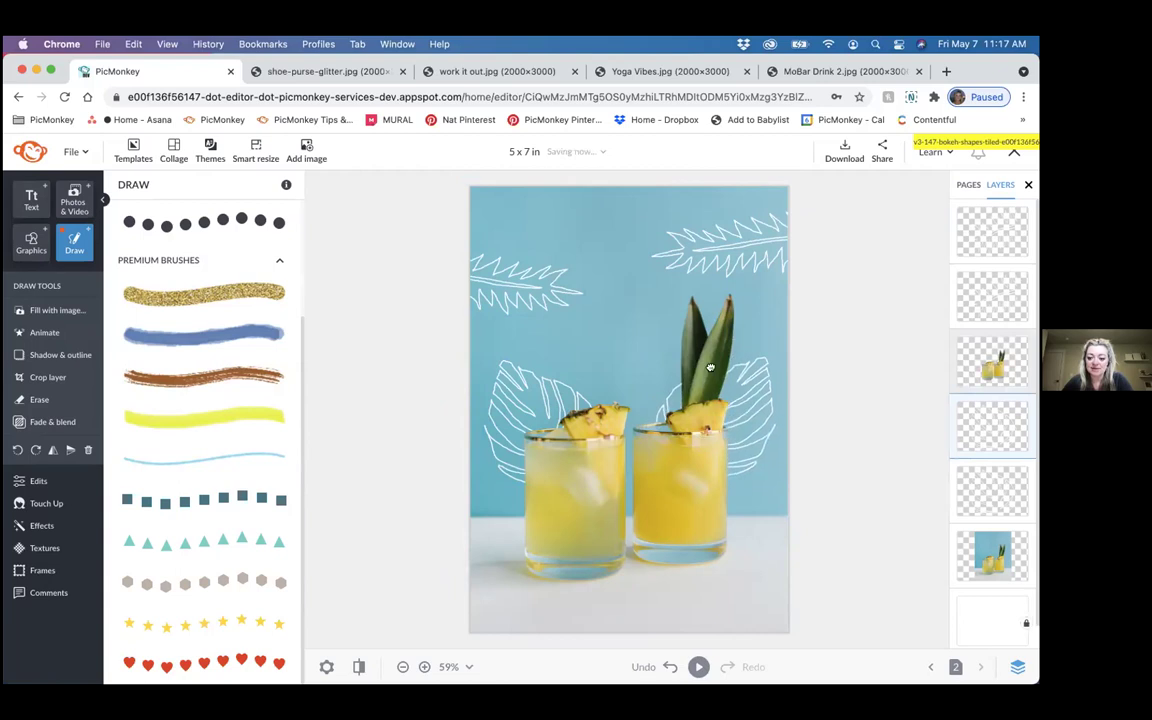
pyautogui.click(763, 345)
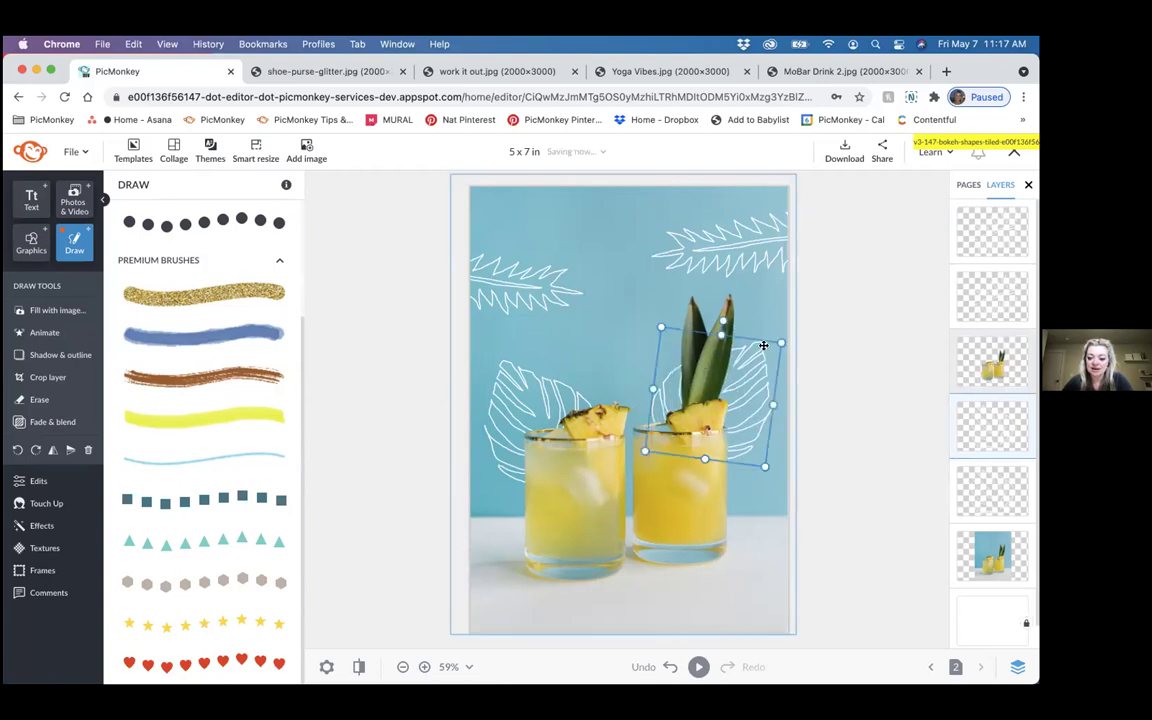
pyautogui.moveTo(723, 317)
pyautogui.mouseDown()
pyautogui.moveTo(735, 296)
pyautogui.moveTo(748, 381)
pyautogui.moveTo(740, 375)
pyautogui.mouseUp()
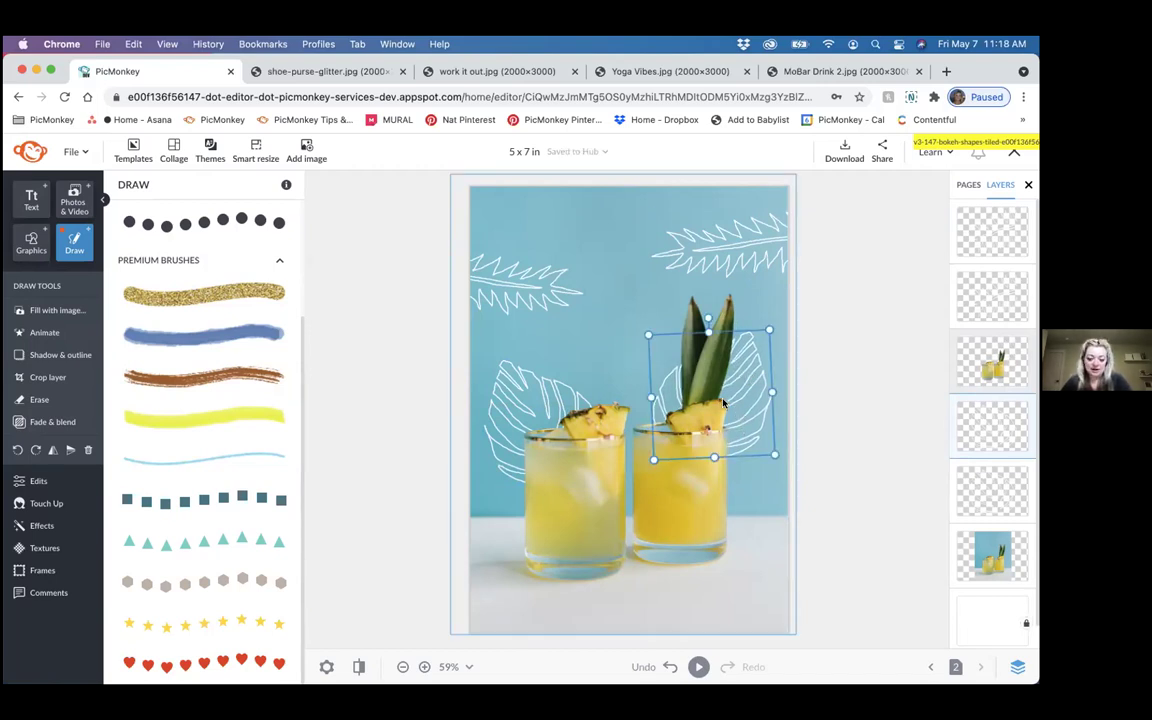
# Step: Duplicate the mirrored philodendron, rotate it clockwise at the right glass's lower right, and move its layer beneath the cut-out drinks
pyautogui.press('super+d')
pyautogui.moveTo(732, 400); pyautogui.dragTo(694, 540)
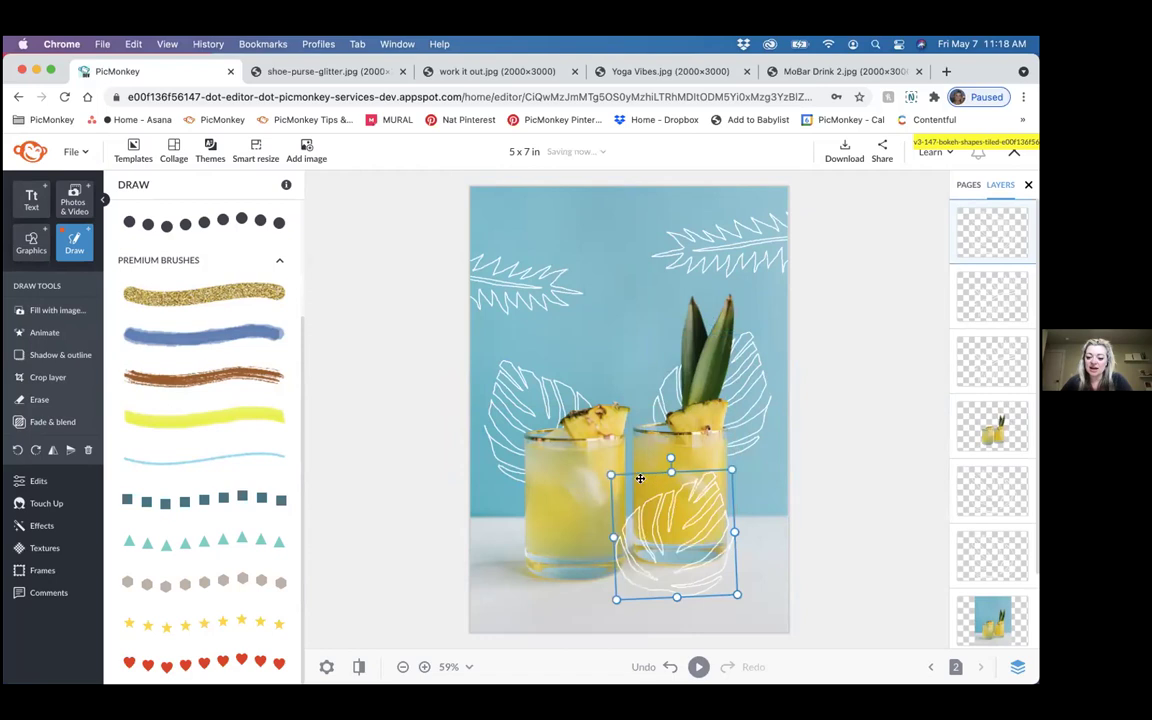
pyautogui.moveTo(668, 456)
pyautogui.mouseDown()
pyautogui.moveTo(702, 579)
pyautogui.moveTo(708, 552)
pyautogui.moveTo(684, 527)
pyautogui.moveTo(720, 545)
pyautogui.mouseUp()
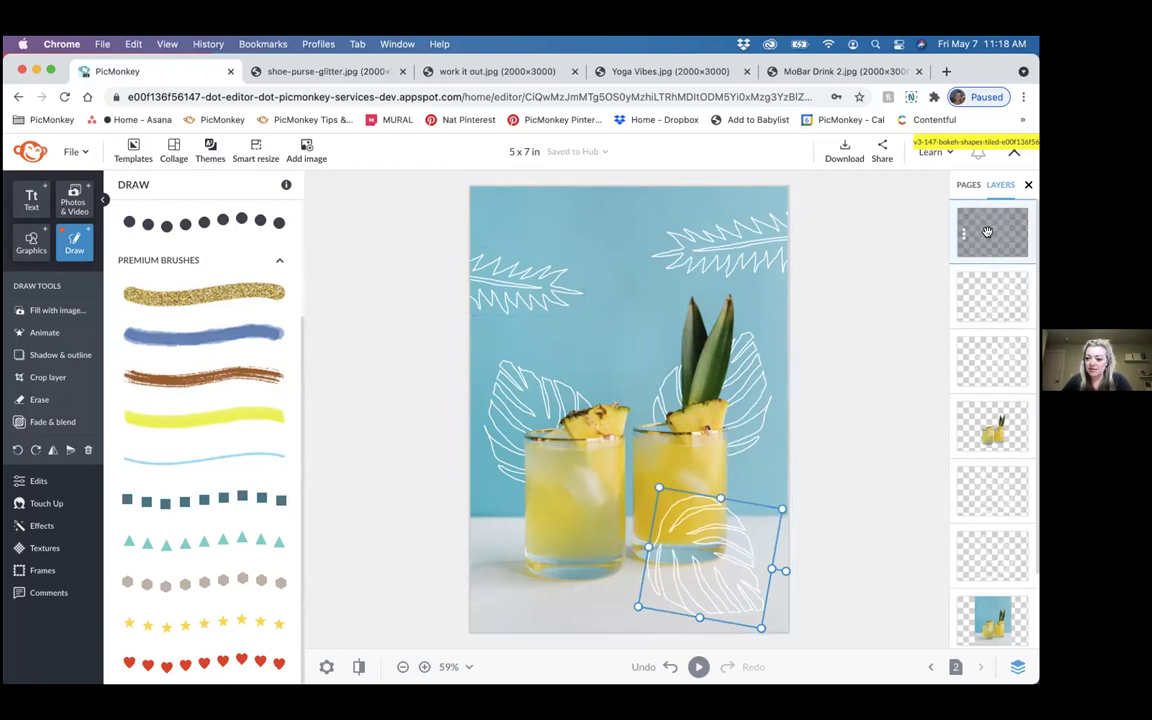
pyautogui.moveTo(987, 234); pyautogui.dragTo(990, 425)
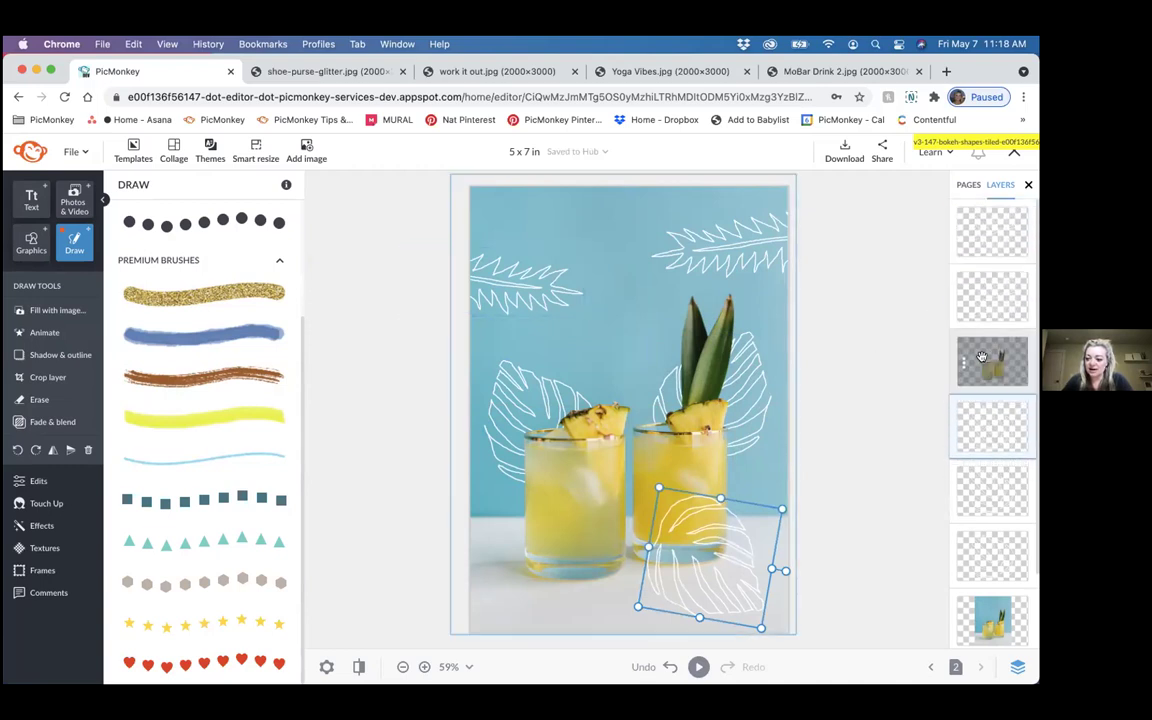
pyautogui.moveTo(990, 357); pyautogui.dragTo(988, 358)
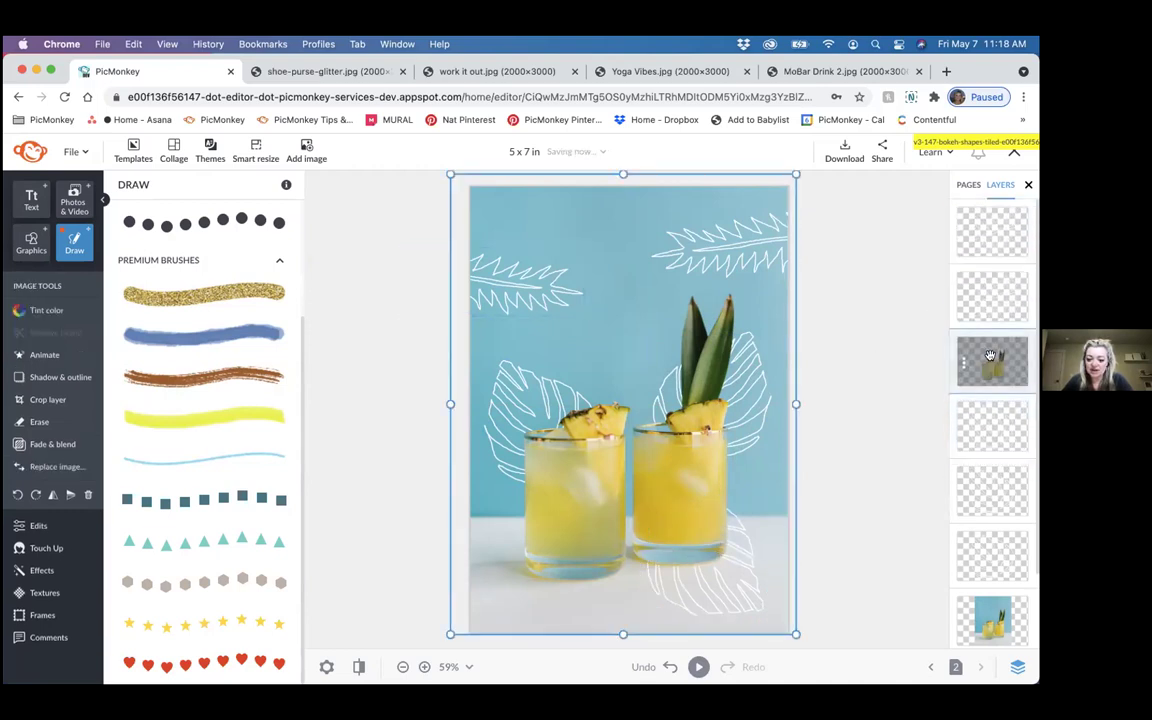
pyautogui.click(894, 534)
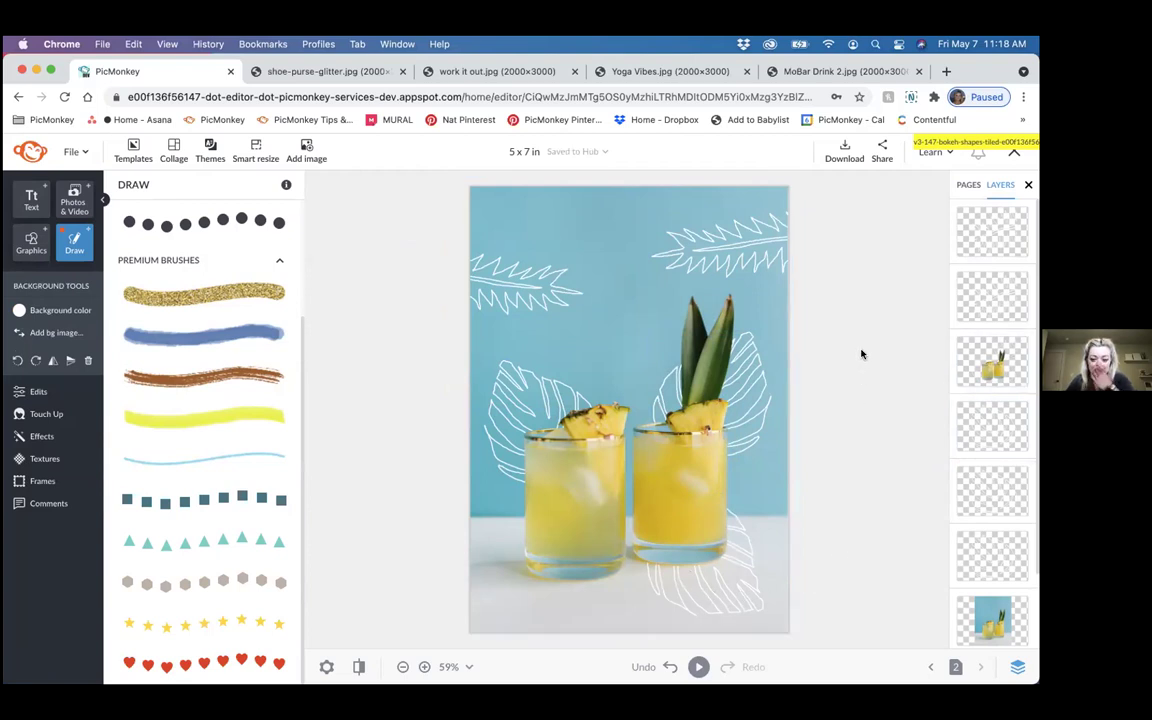
# Step: Check the MoBar reference and configure the Watercolor brush with size 188, hardness 74%, strength 70% and spacing 0%
pyautogui.click(801, 73)
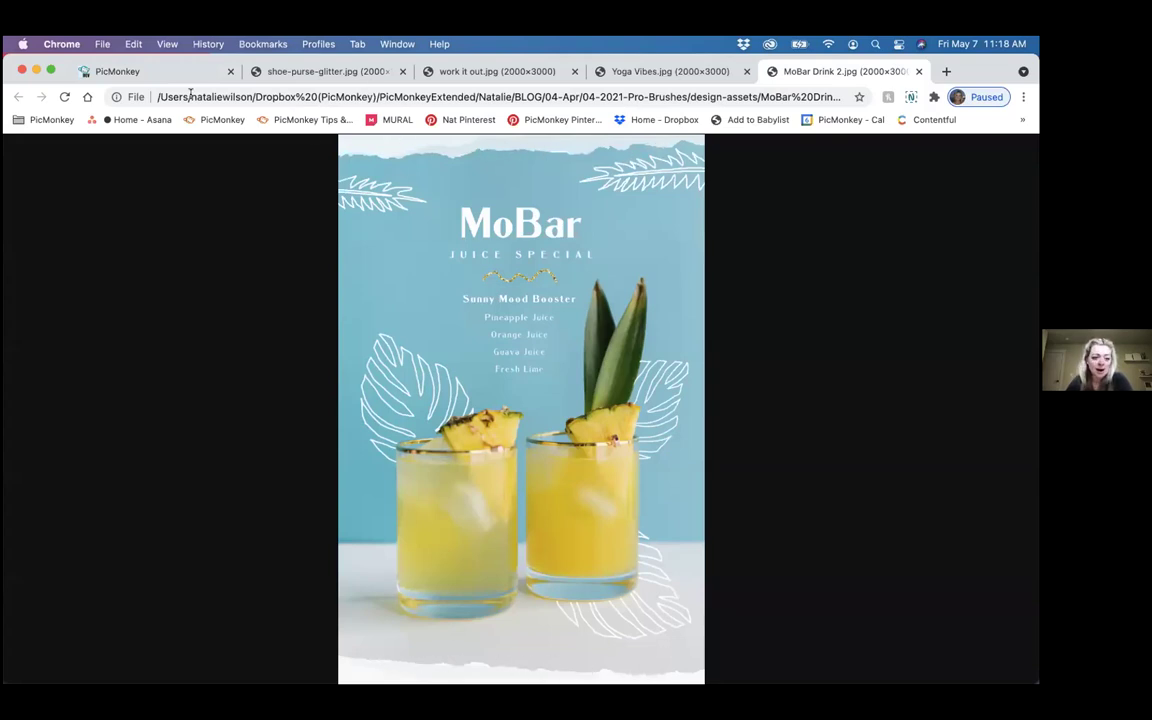
pyautogui.click(168, 72)
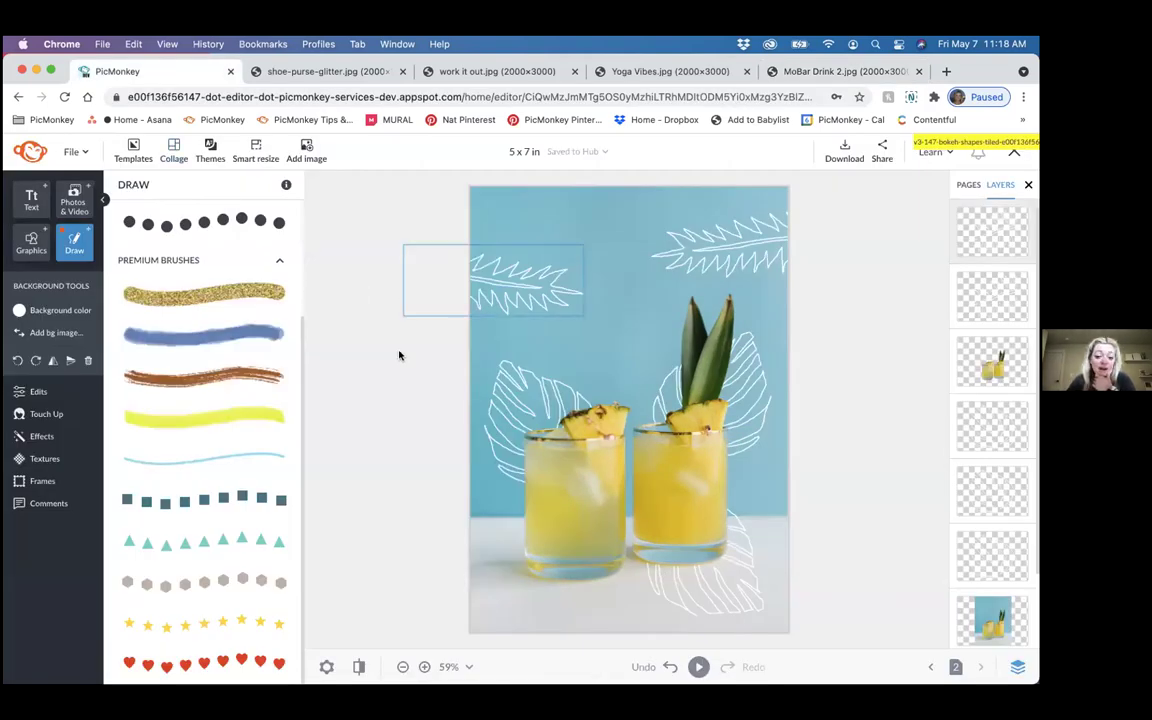
pyautogui.click(186, 340)
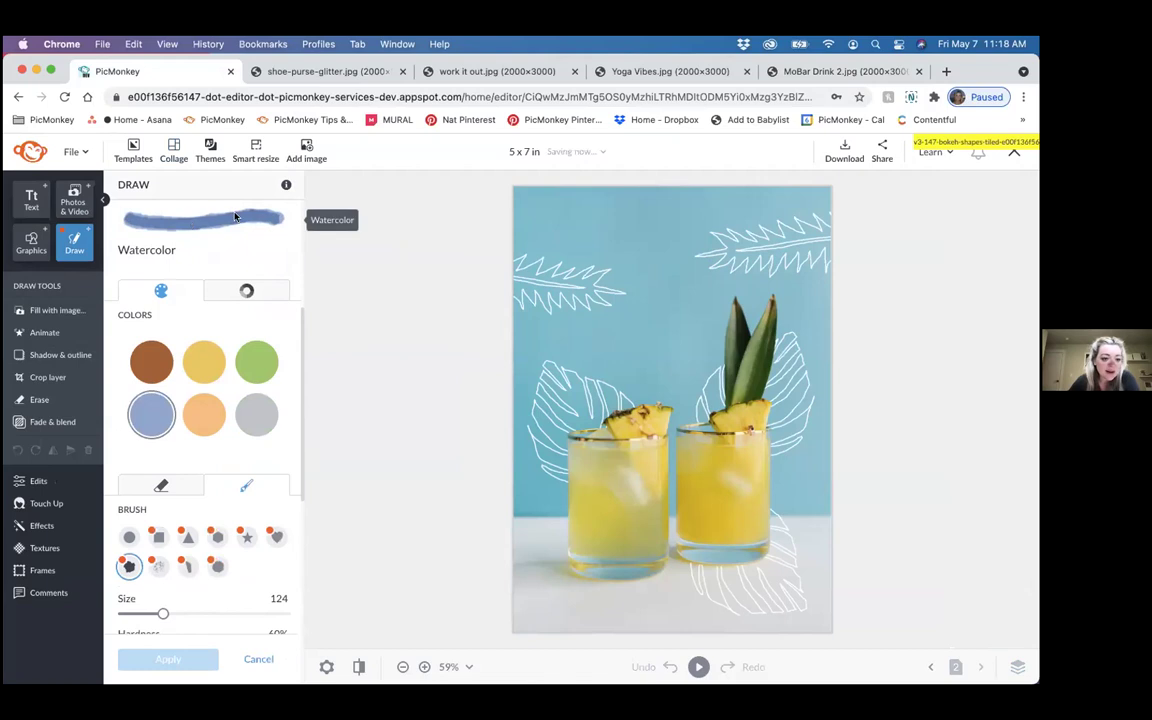
pyautogui.scroll(-4, 205, 460)
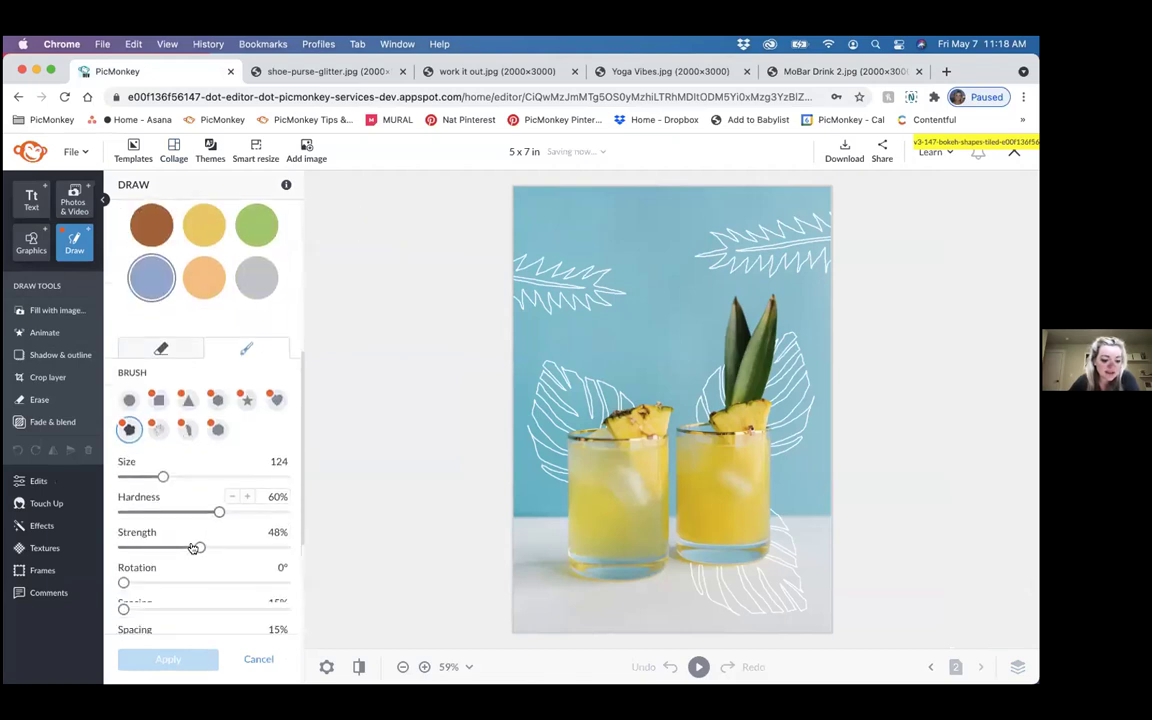
pyautogui.moveTo(219, 481); pyautogui.dragTo(237, 519)
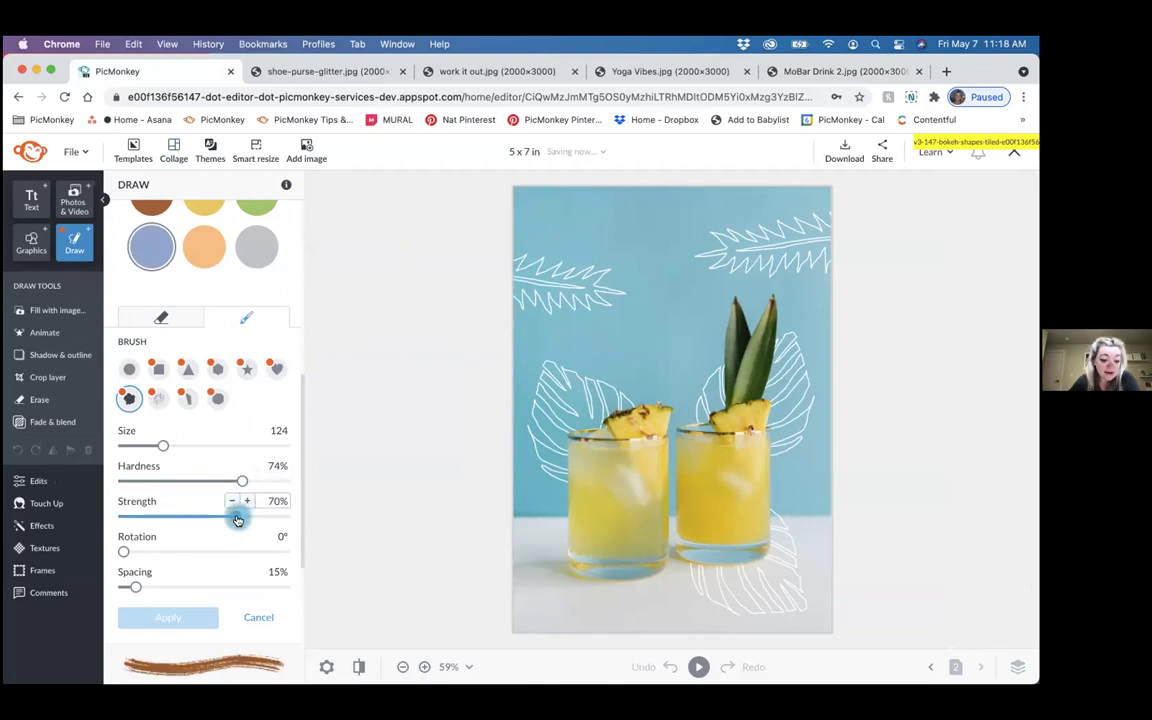
pyautogui.moveTo(135, 587); pyautogui.dragTo(112, 589)
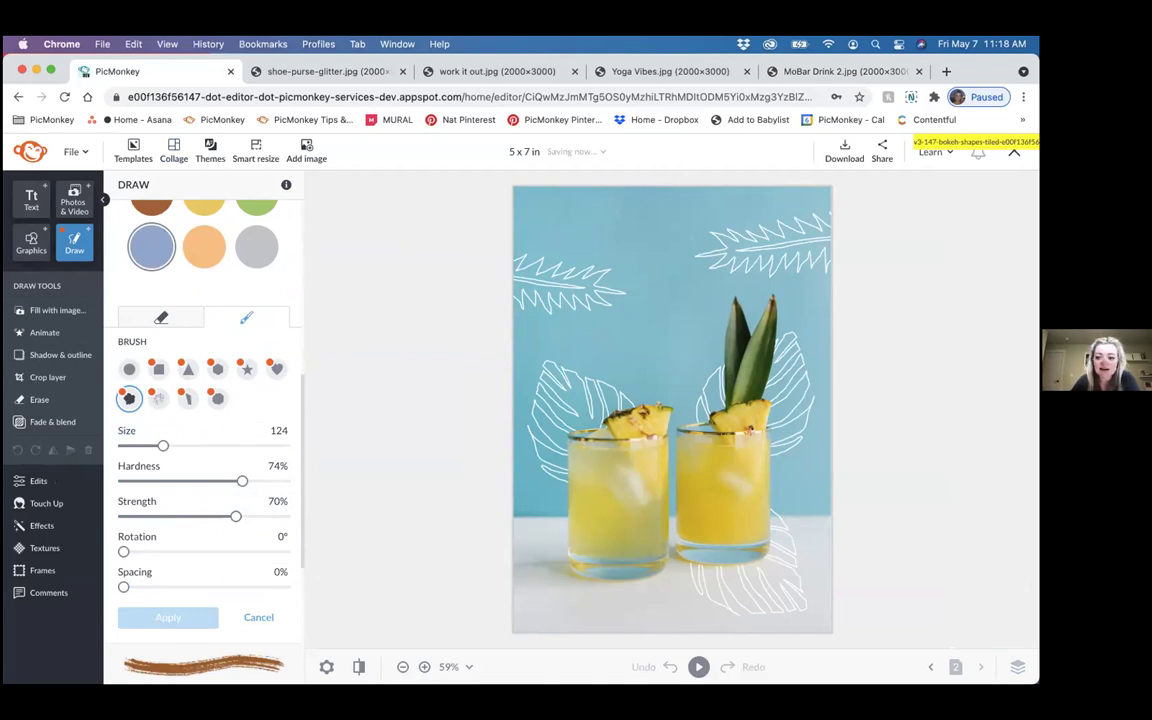
pyautogui.moveTo(163, 446)
pyautogui.mouseDown()
pyautogui.moveTo(197, 447)
pyautogui.moveTo(184, 446)
pyautogui.mouseUp()
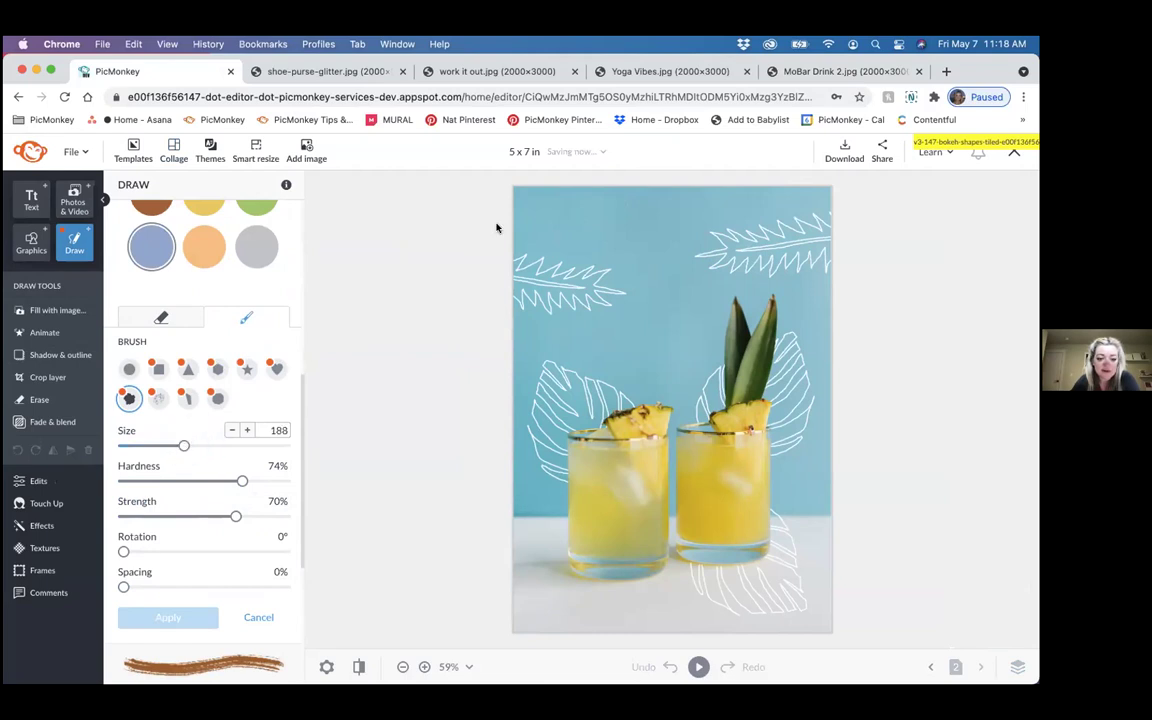
# Step: Set the Watercolor brush colour to white (#ffffff) and paint two overlapping strokes across the page's top edge
pyautogui.scroll(3, 230, 300)
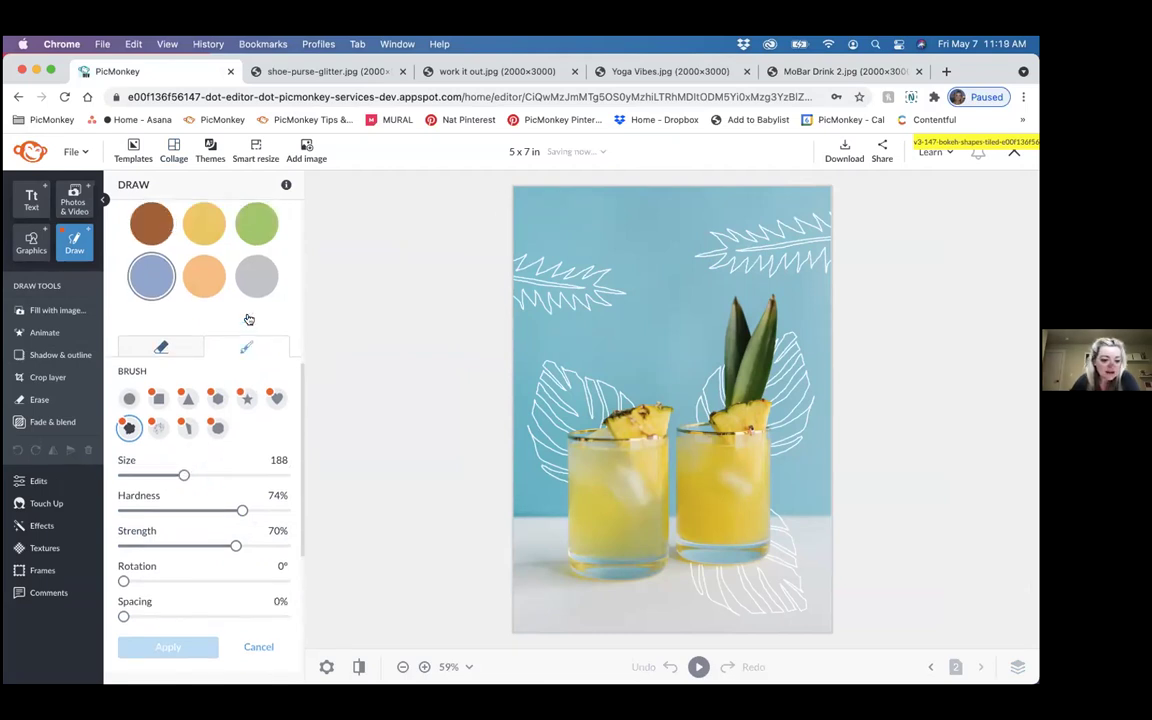
pyautogui.click(247, 256)
pyautogui.moveTo(160, 368); pyautogui.dragTo(134, 340)
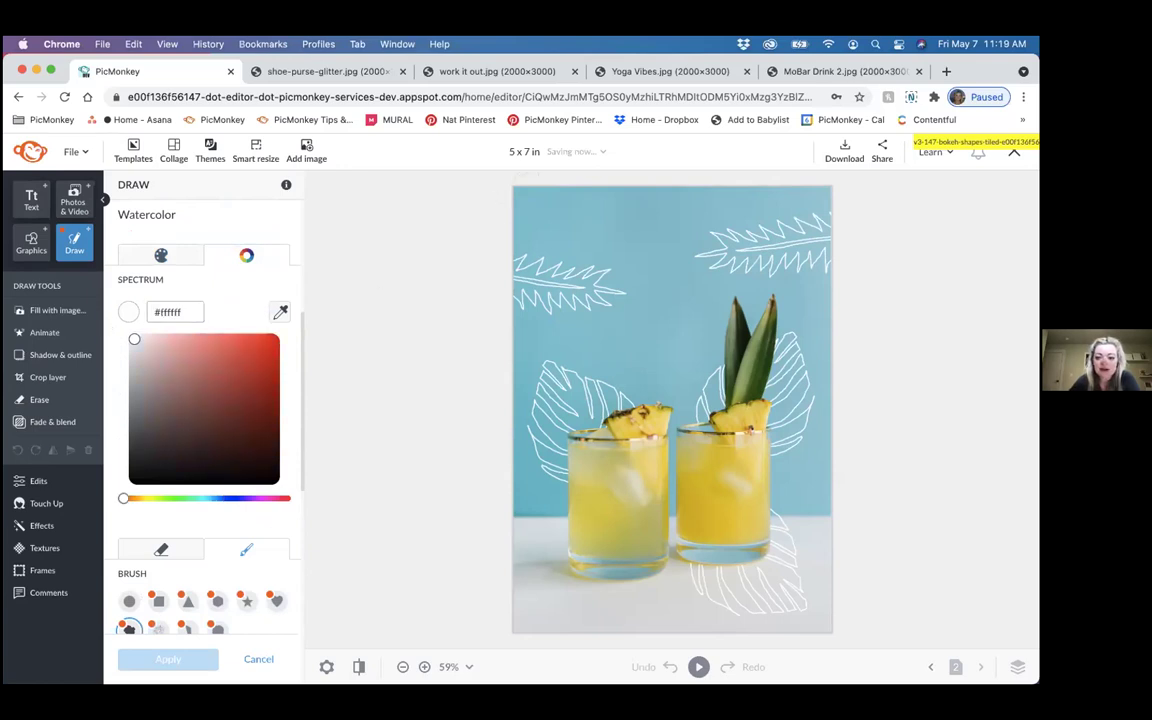
pyautogui.moveTo(497, 196); pyautogui.dragTo(780, 190)
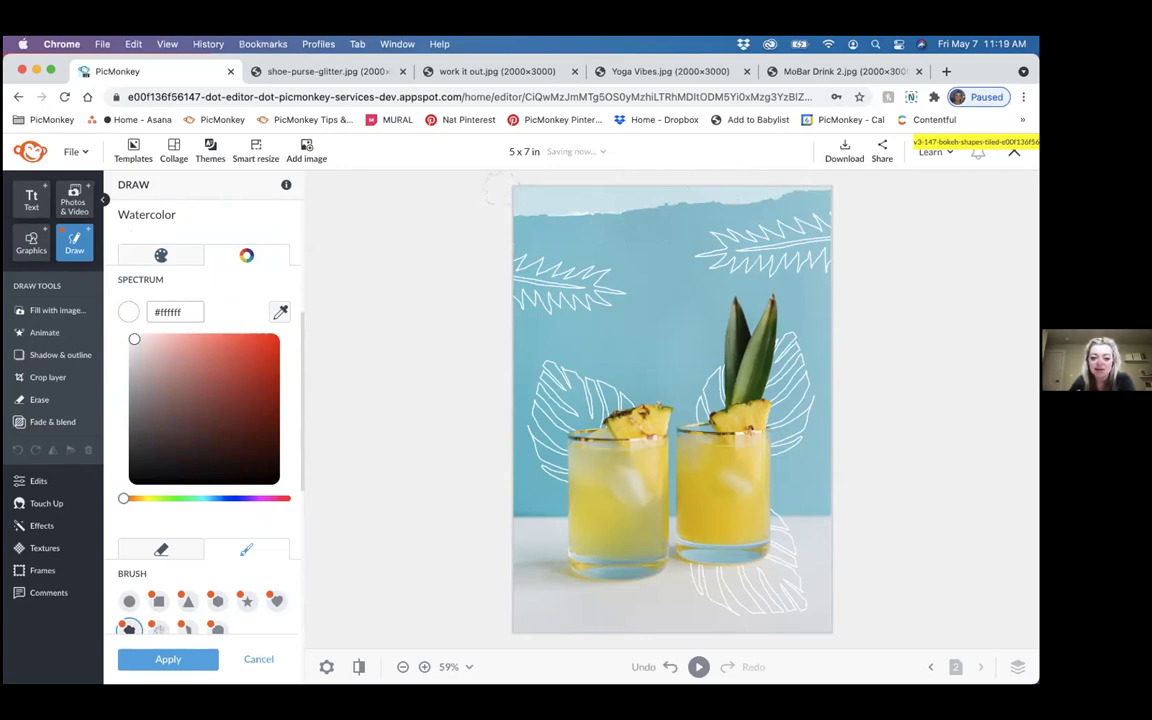
pyautogui.moveTo(495, 178); pyautogui.dragTo(770, 175)
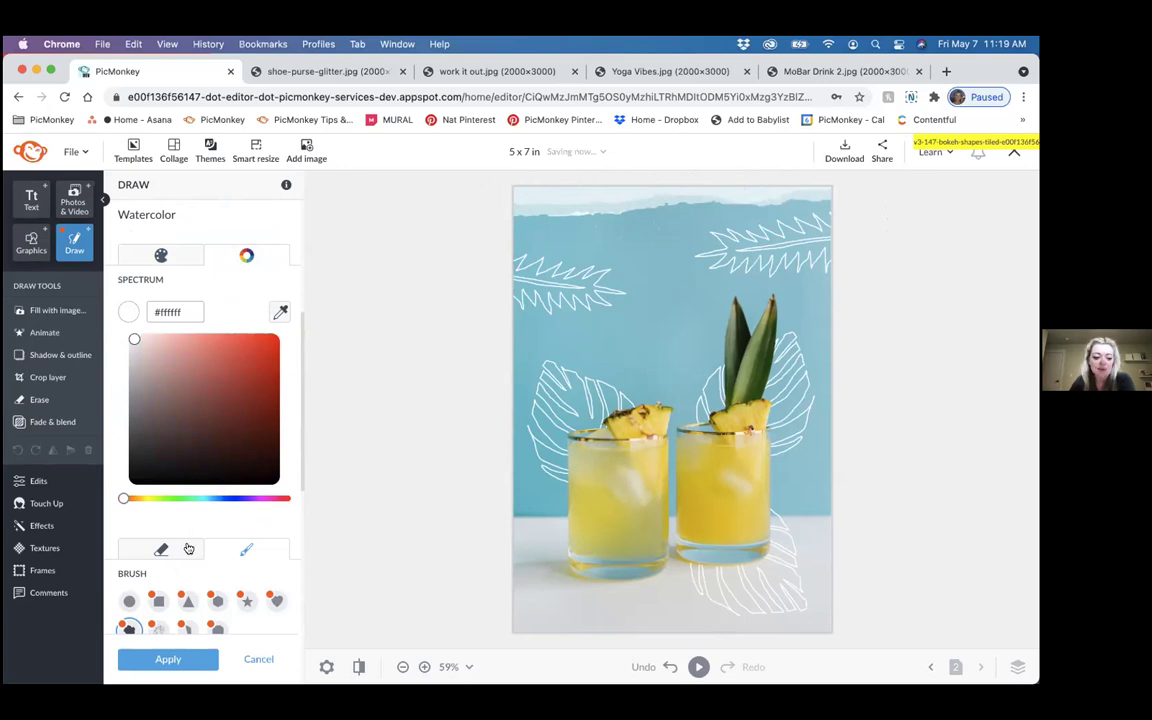
# Step: Paint a white watercolor edge along the page's bottom using brush sizes 167 and 115, and apply the drawing
pyautogui.scroll(-3, 188, 549)
pyautogui.moveTo(180, 589); pyautogui.dragTo(165, 590)
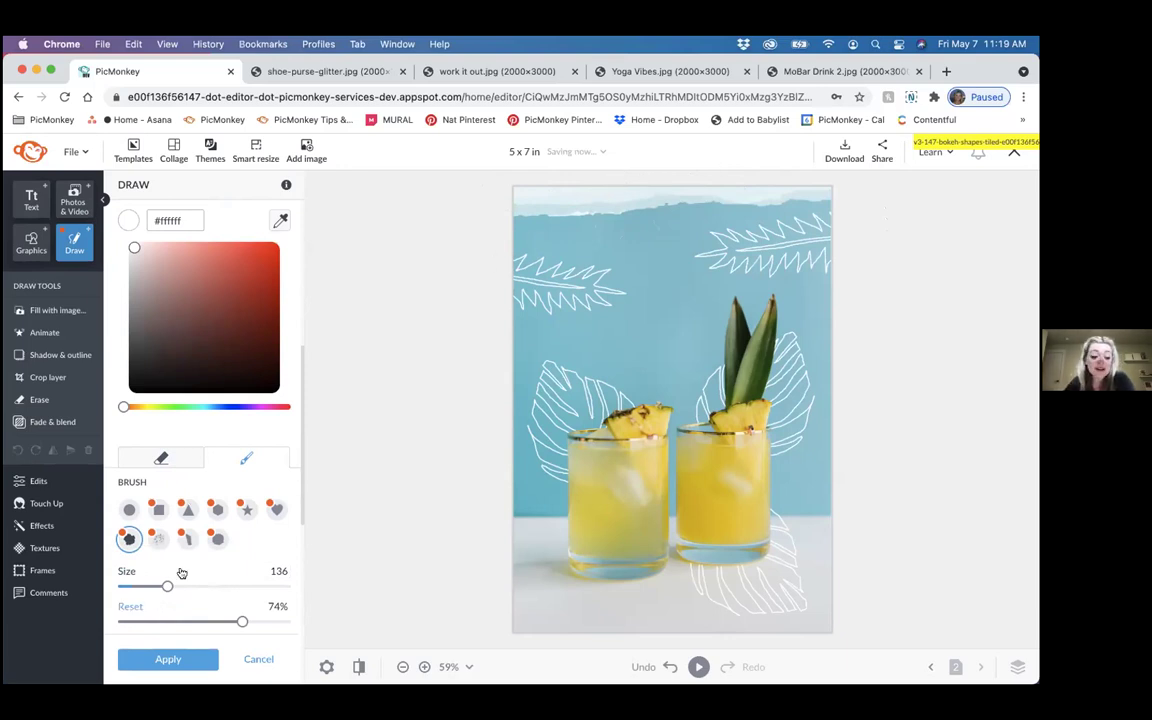
pyautogui.moveTo(167, 587); pyautogui.dragTo(177, 587)
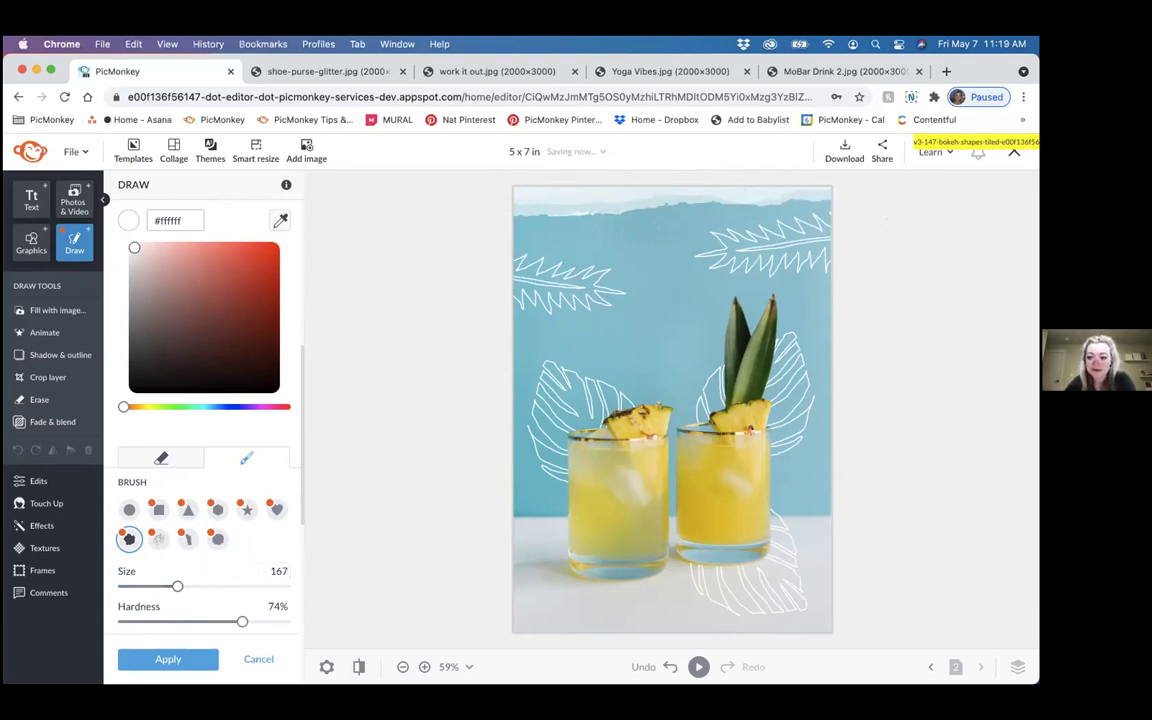
pyautogui.moveTo(497, 620)
pyautogui.mouseDown()
pyautogui.moveTo(675, 619)
pyautogui.moveTo(868, 630)
pyautogui.mouseUp()
pyautogui.moveTo(177, 587); pyautogui.dragTo(160, 587)
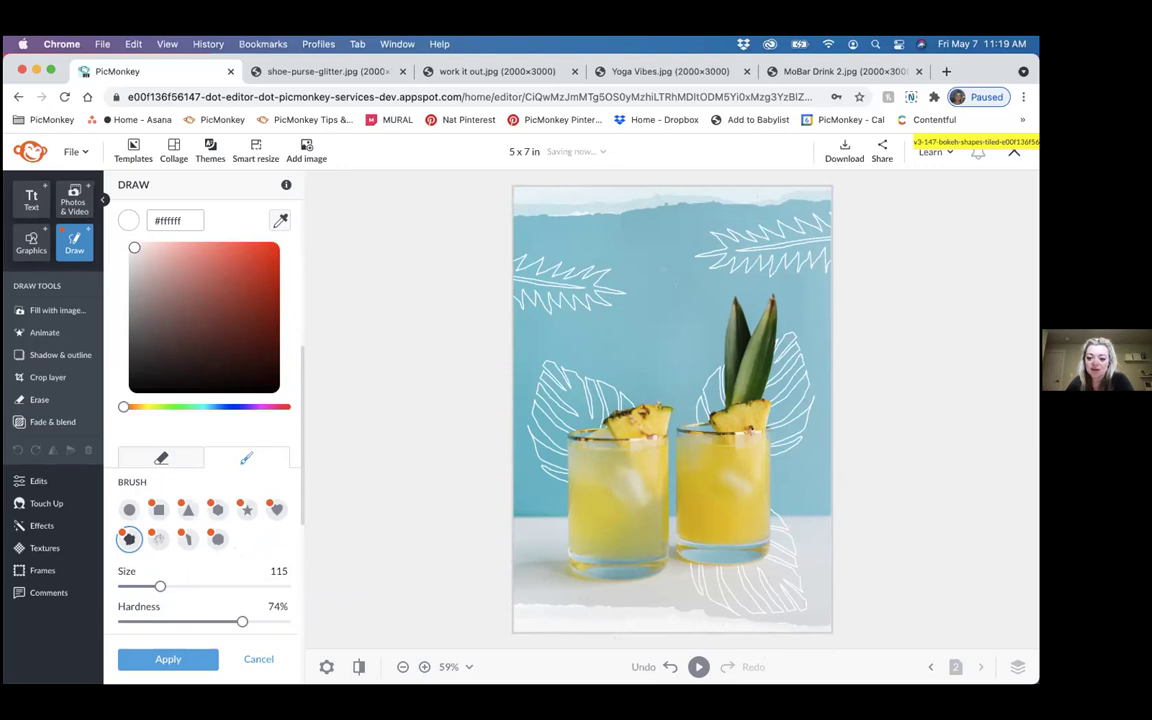
pyautogui.click(168, 660)
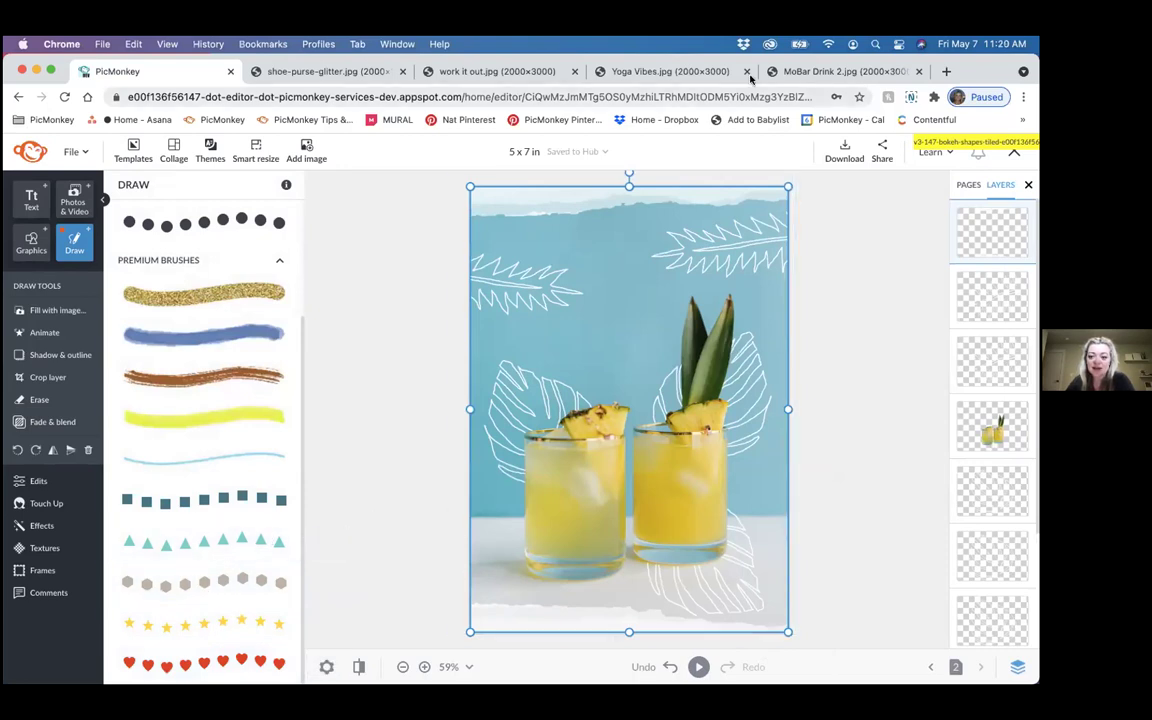
# Step: Check the MoBar reference and add a text reading "MoBar" in League Spartan to the page
pyautogui.click(805, 71)
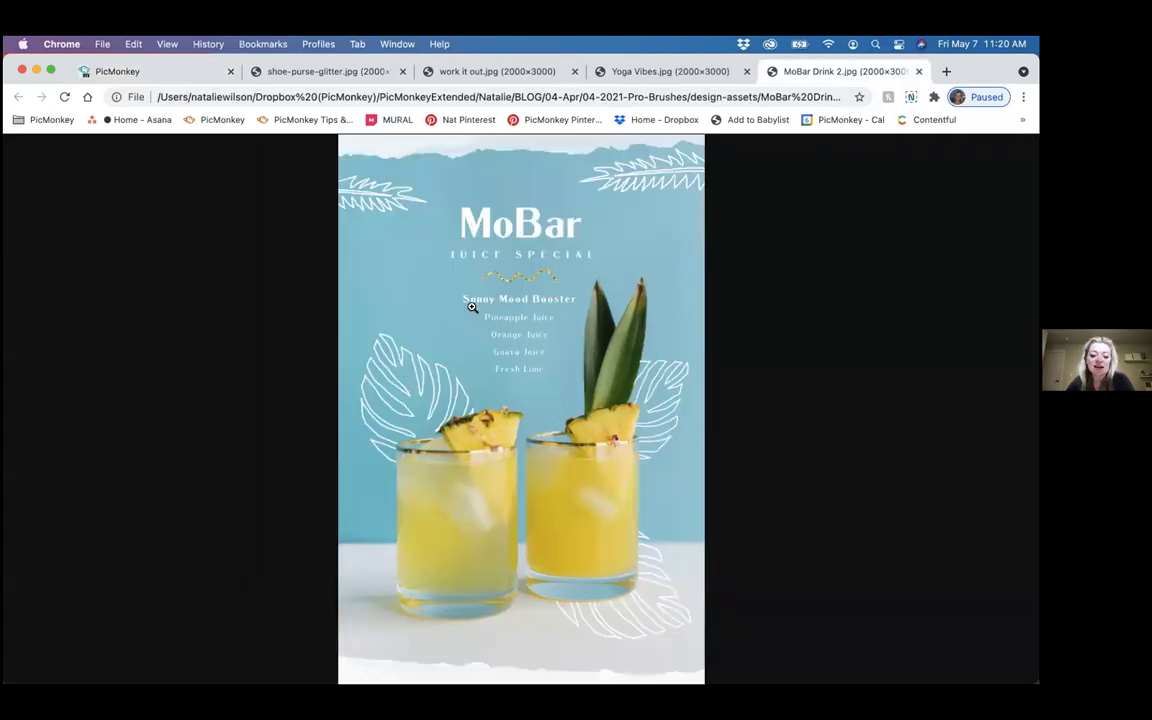
pyautogui.click(172, 71)
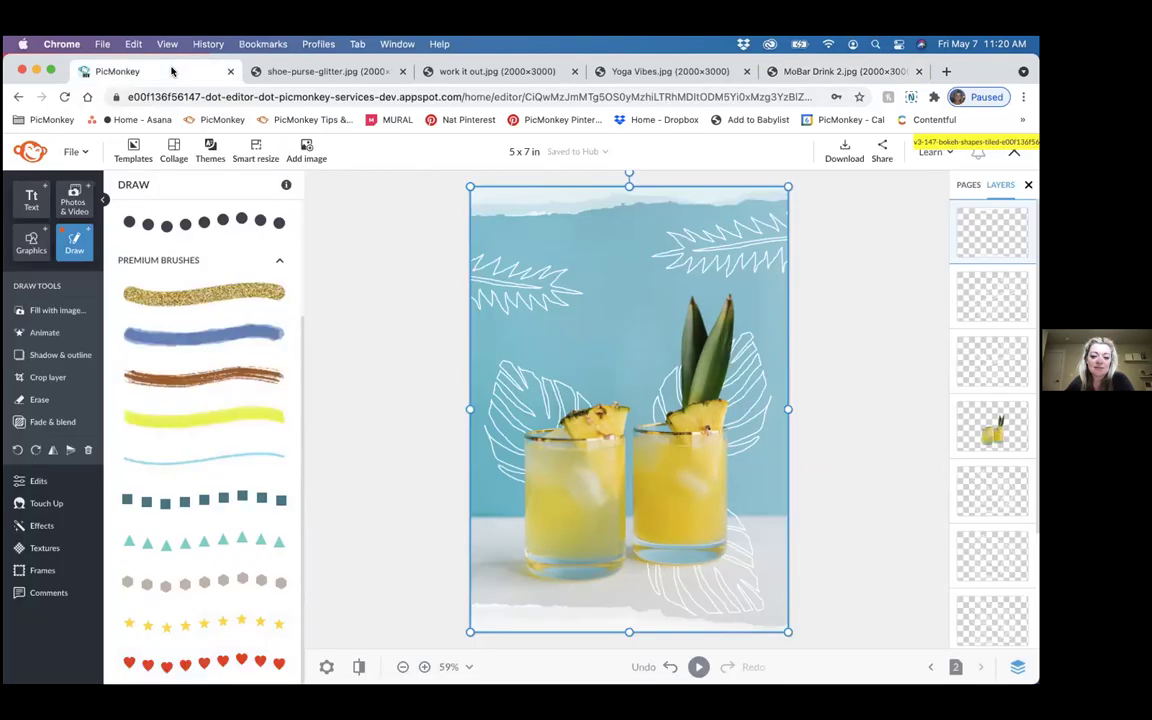
pyautogui.click(31, 197)
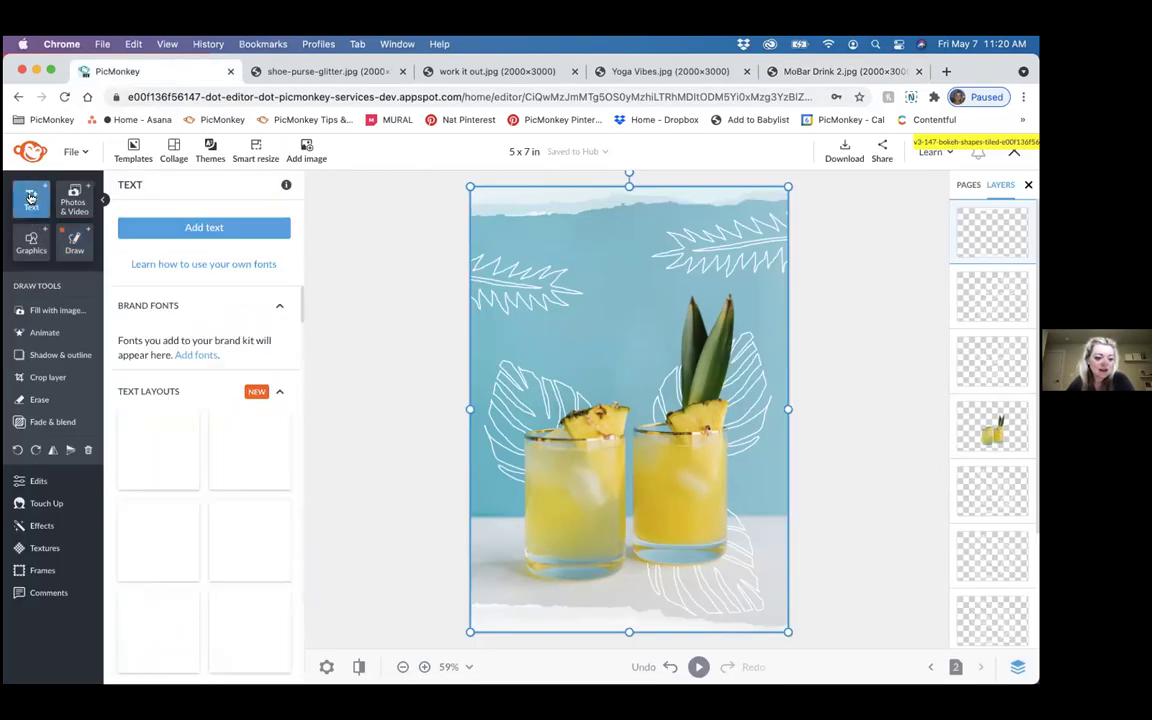
pyautogui.click(199, 229)
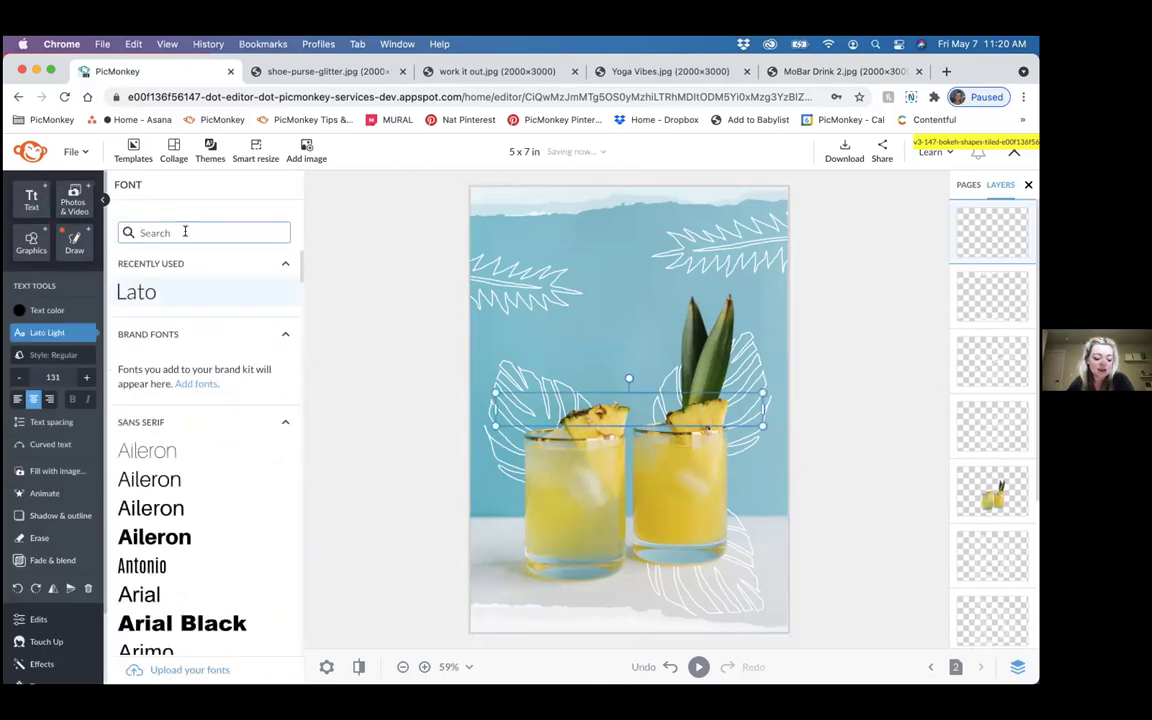
pyautogui.scroll(-10, 205, 511)
pyautogui.scroll(-10, 205, 511)
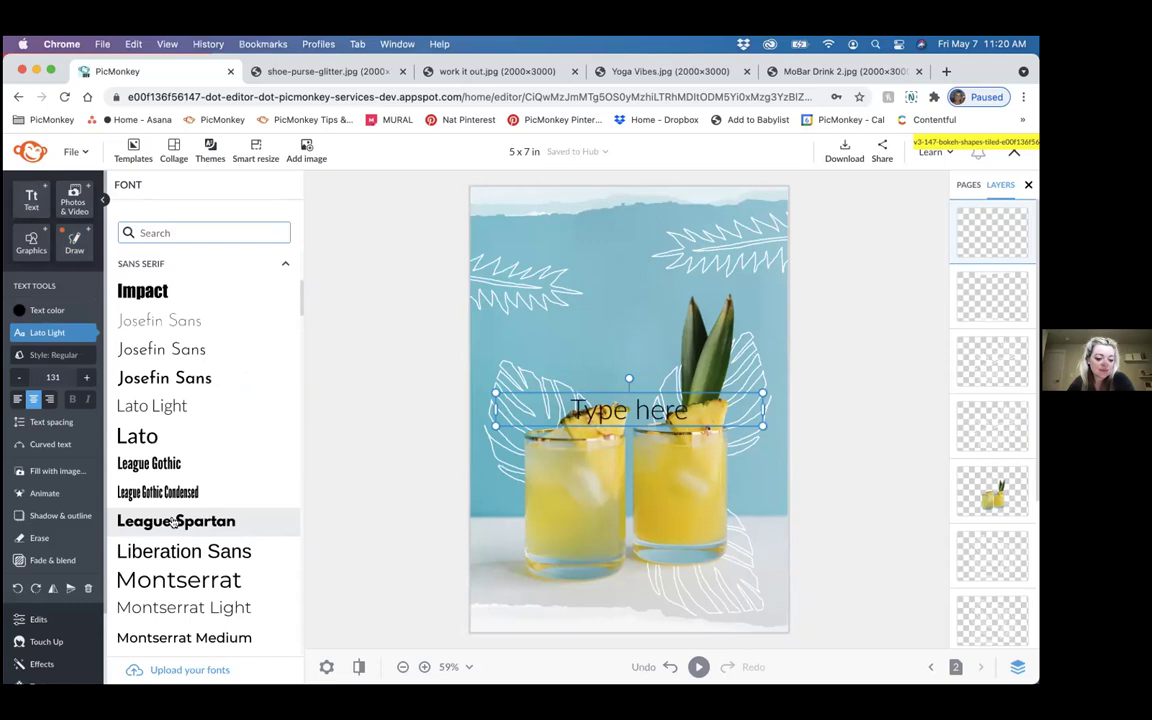
pyautogui.click(175, 521)
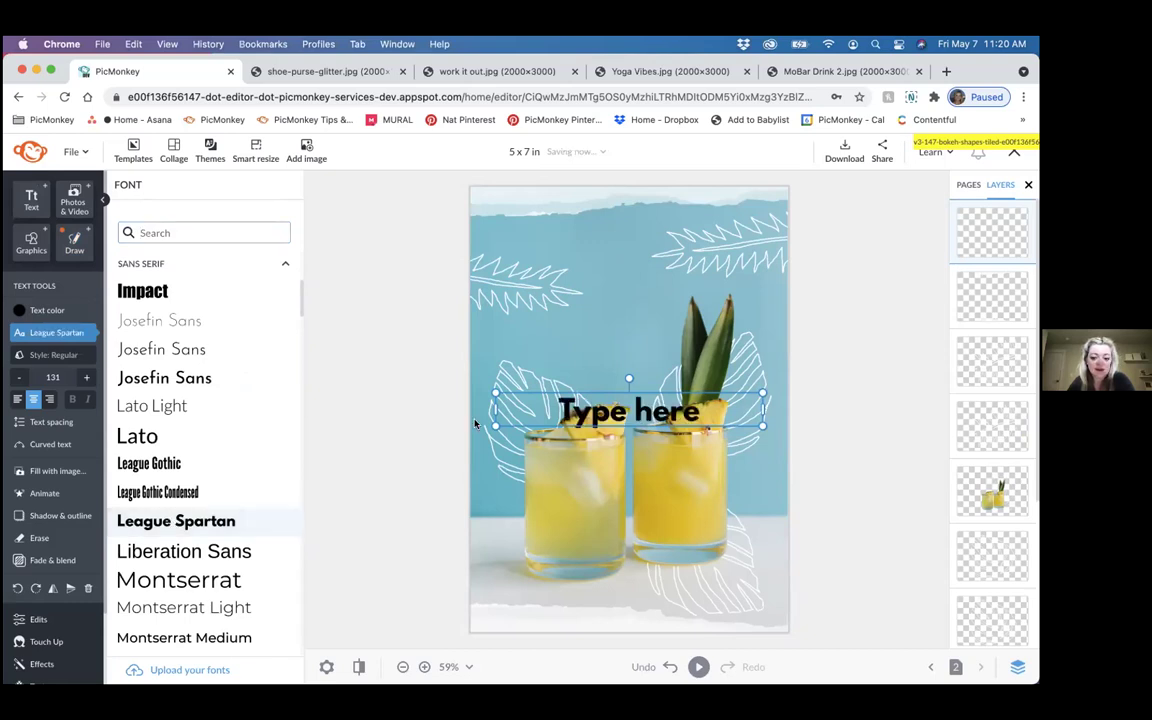
pyautogui.click(636, 407)
pyautogui.write('MoBar')
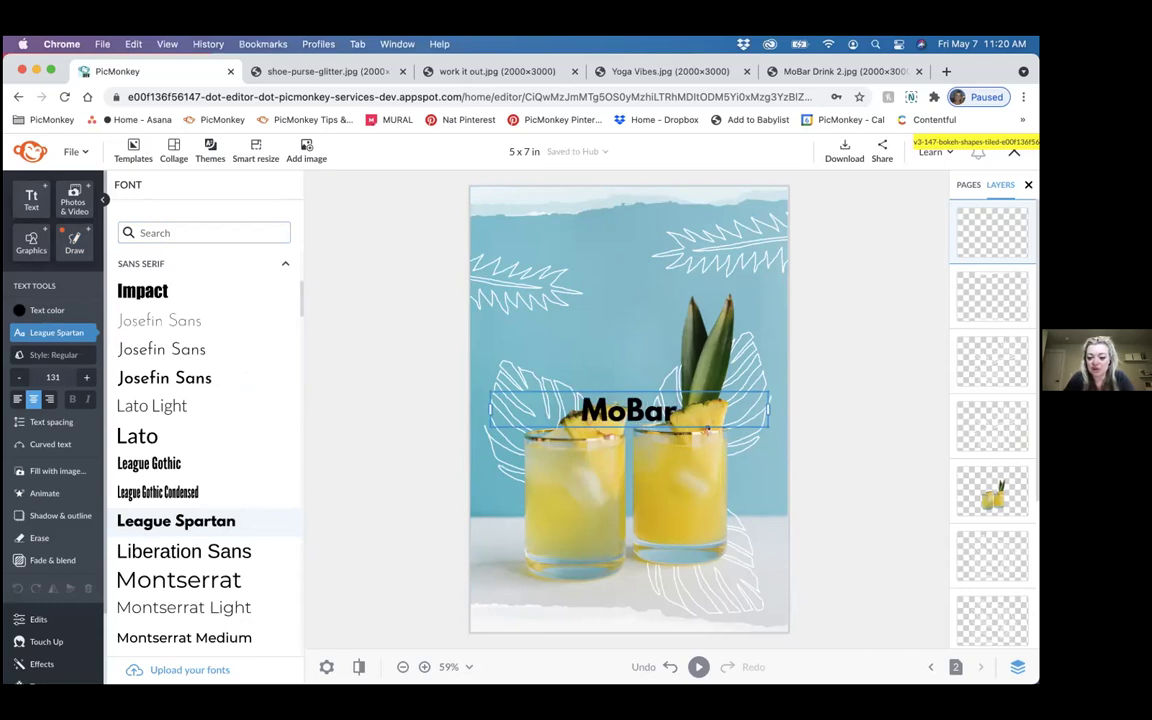
pyautogui.click(458, 432)
# Step: Move the MoBar title above the drinks between the two narrow leaves and set its colour to white (#ffffff)
pyautogui.click(660, 410)
pyautogui.moveTo(655, 412); pyautogui.dragTo(627, 280)
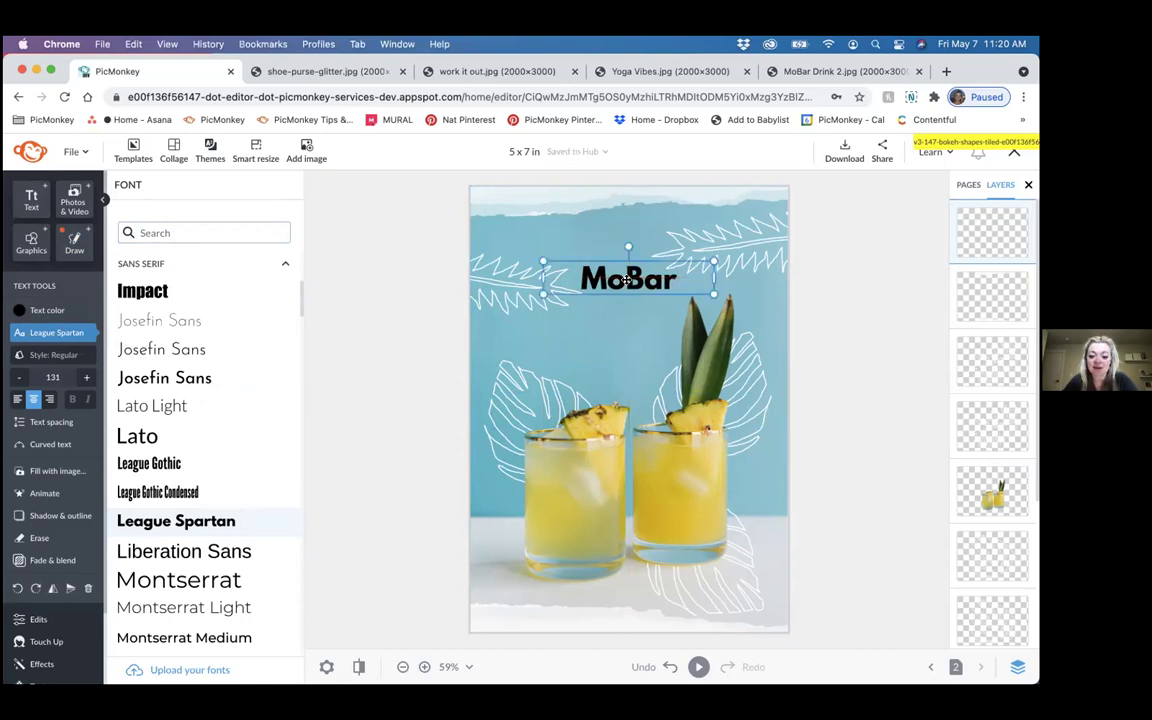
pyautogui.click(19, 313)
pyautogui.moveTo(164, 353); pyautogui.dragTo(119, 314)
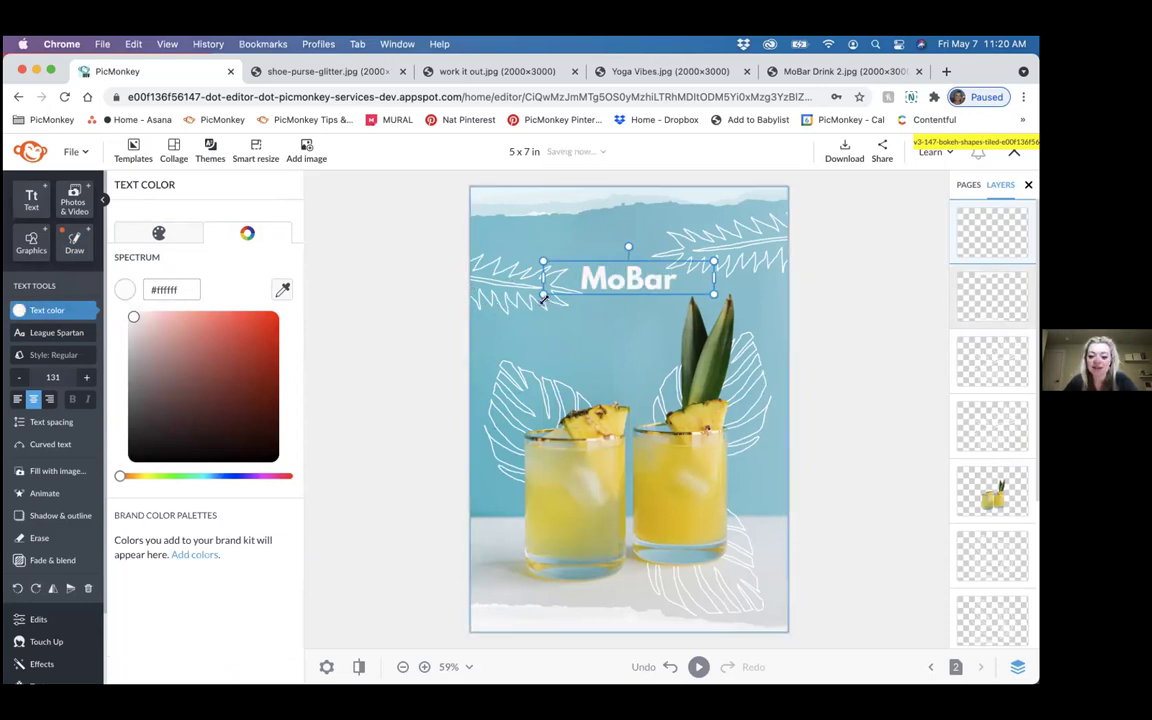
# Step: Enlarge the MoBar title to size 189 and position it roughly in the page's horizontal centre
pyautogui.moveTo(543, 291); pyautogui.dragTo(515, 298)
pyautogui.moveTo(614, 264); pyautogui.dragTo(636, 270)
pyautogui.moveTo(745, 323); pyautogui.dragTo(640, 281)
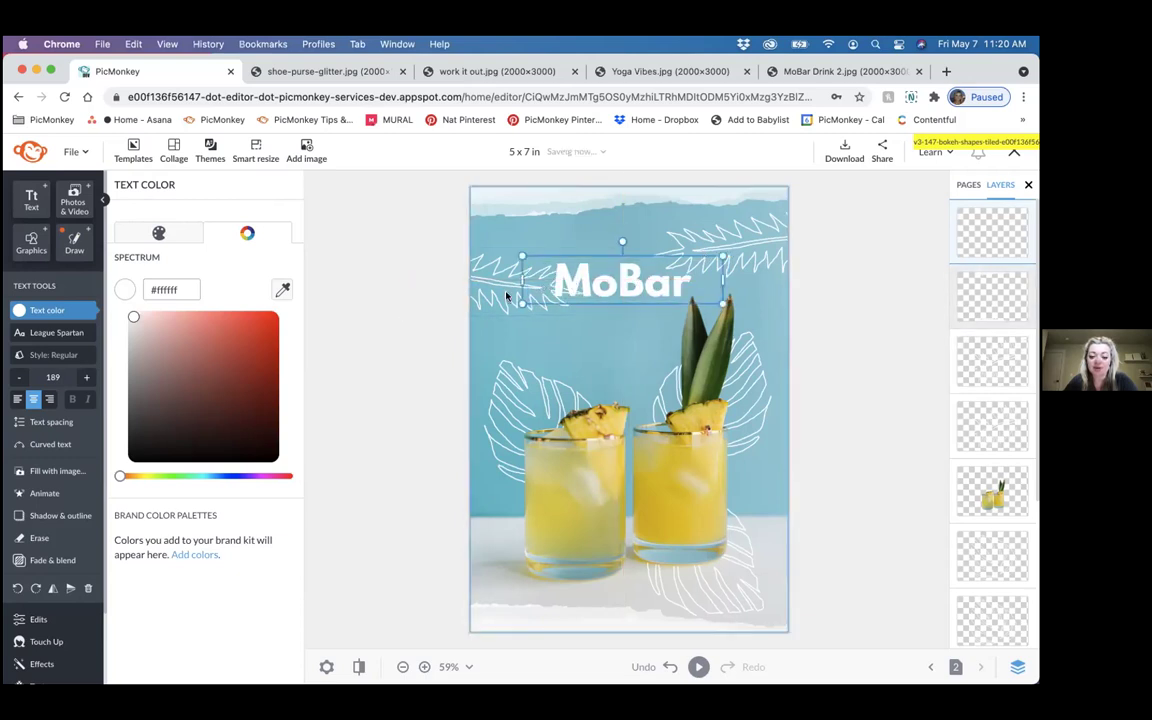
# Step: Shift the left narrow leaf down and the right one up and outward, and nudge the MoBar title slightly upward
pyautogui.click(446, 277)
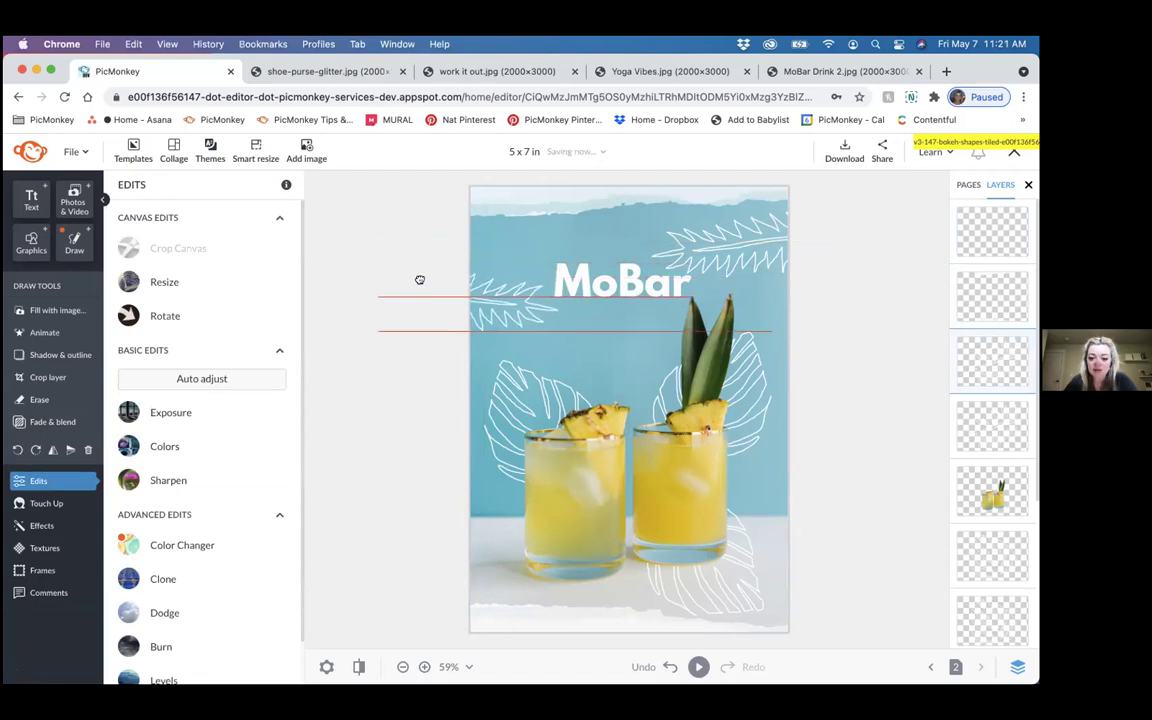
pyautogui.click(436, 270)
pyautogui.moveTo(620, 283); pyautogui.dragTo(616, 278)
pyautogui.click(763, 247)
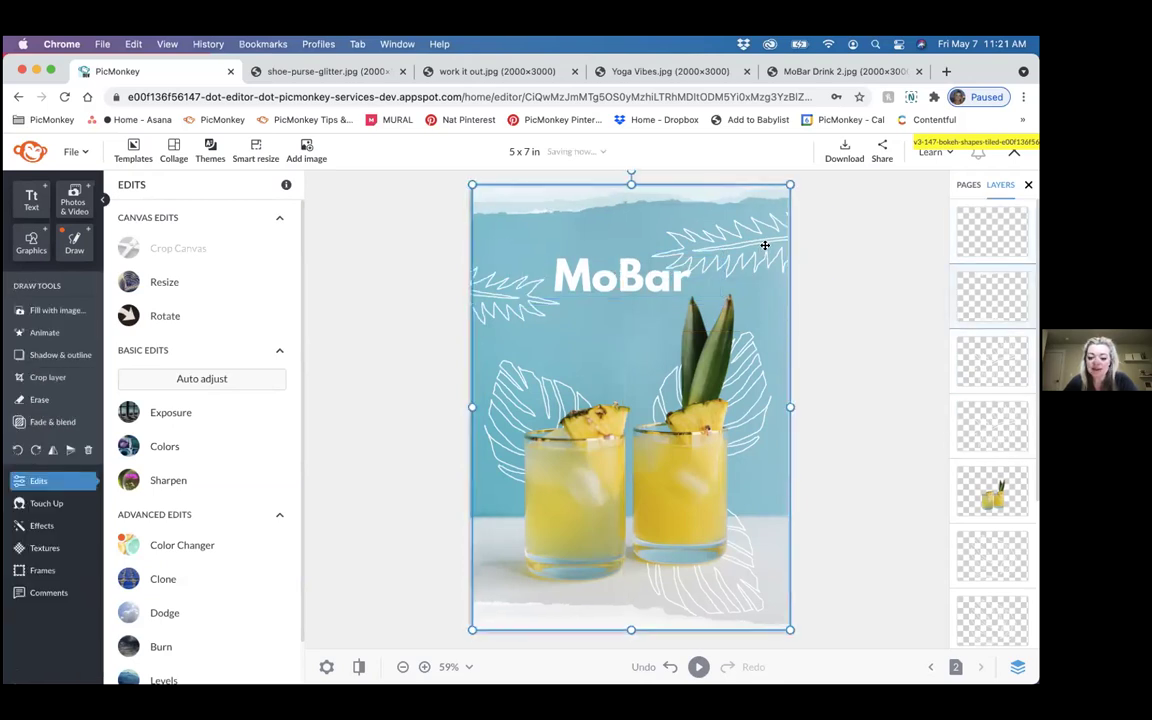
pyautogui.click(775, 245)
pyautogui.moveTo(806, 240); pyautogui.dragTo(825, 229)
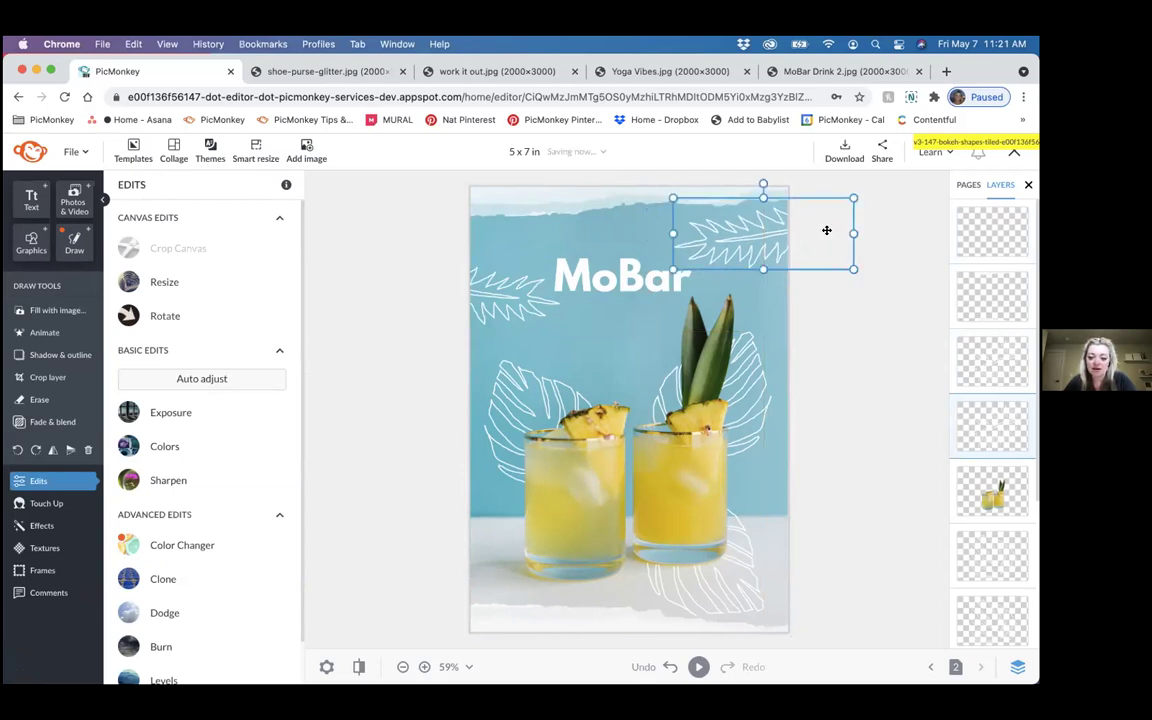
# Step: Check the MoBar reference, then duplicate the MoBar title and place the copy directly beneath it
pyautogui.click(604, 282)
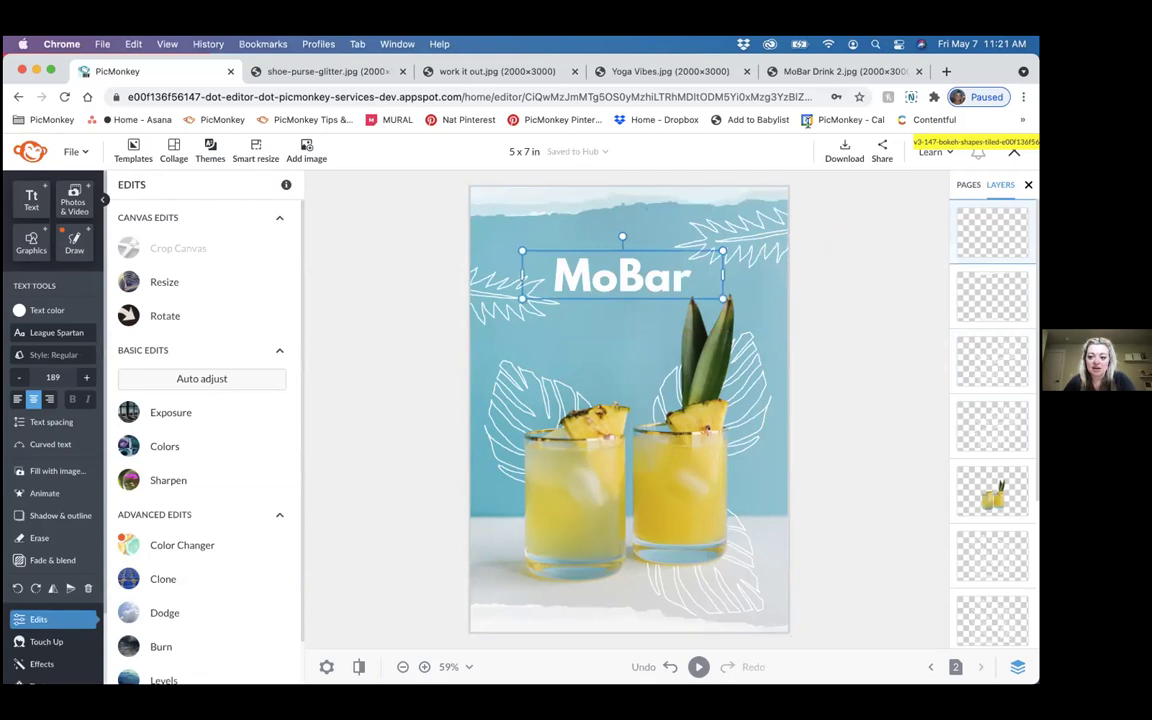
pyautogui.click(830, 71)
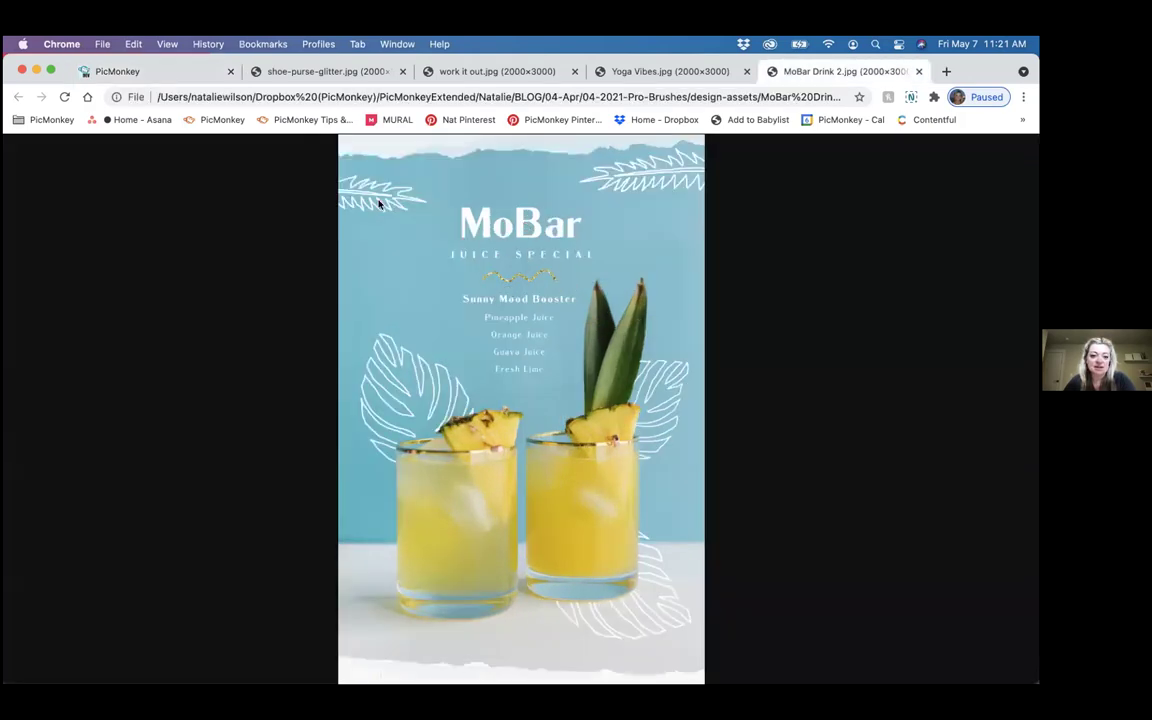
pyautogui.press('super+1')
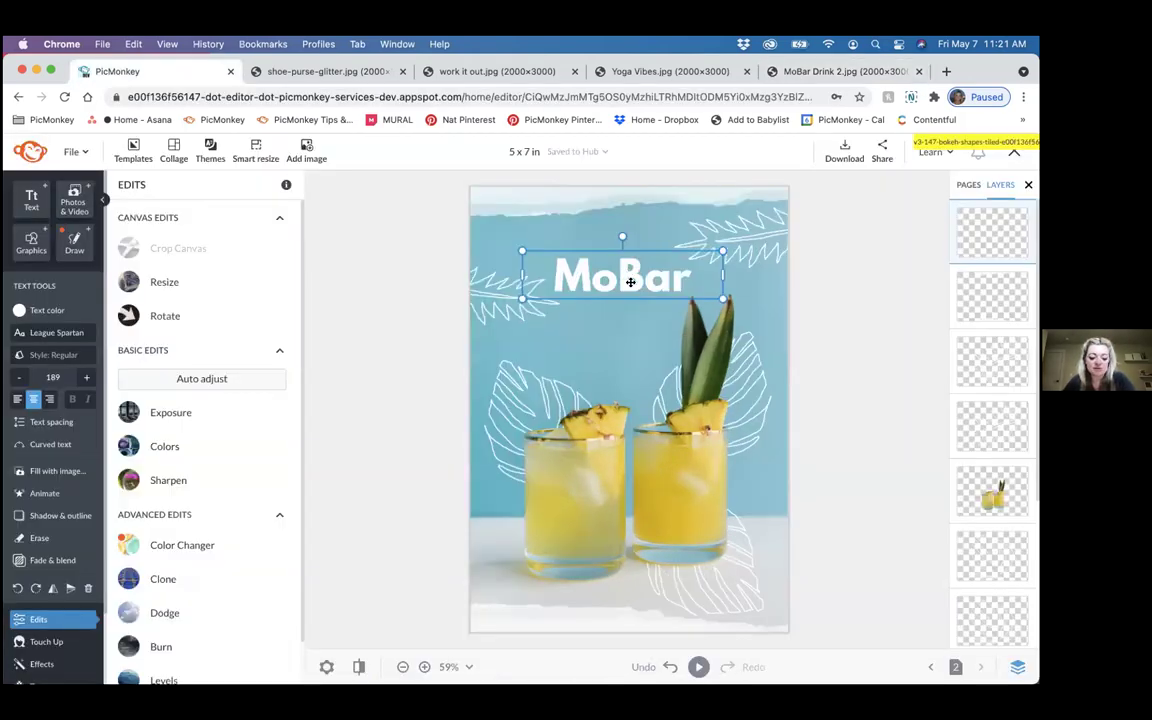
pyautogui.moveTo(585, 278); pyautogui.dragTo(625, 280)
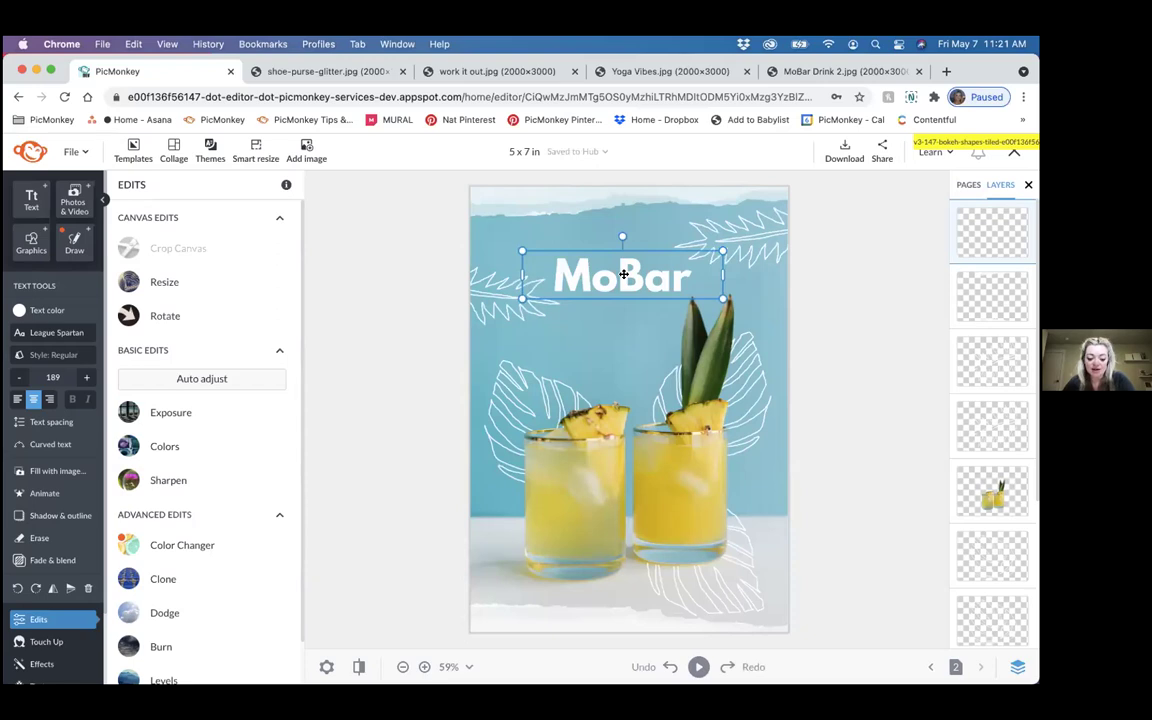
pyautogui.press('super+d')
pyautogui.moveTo(623, 273); pyautogui.dragTo(632, 326)
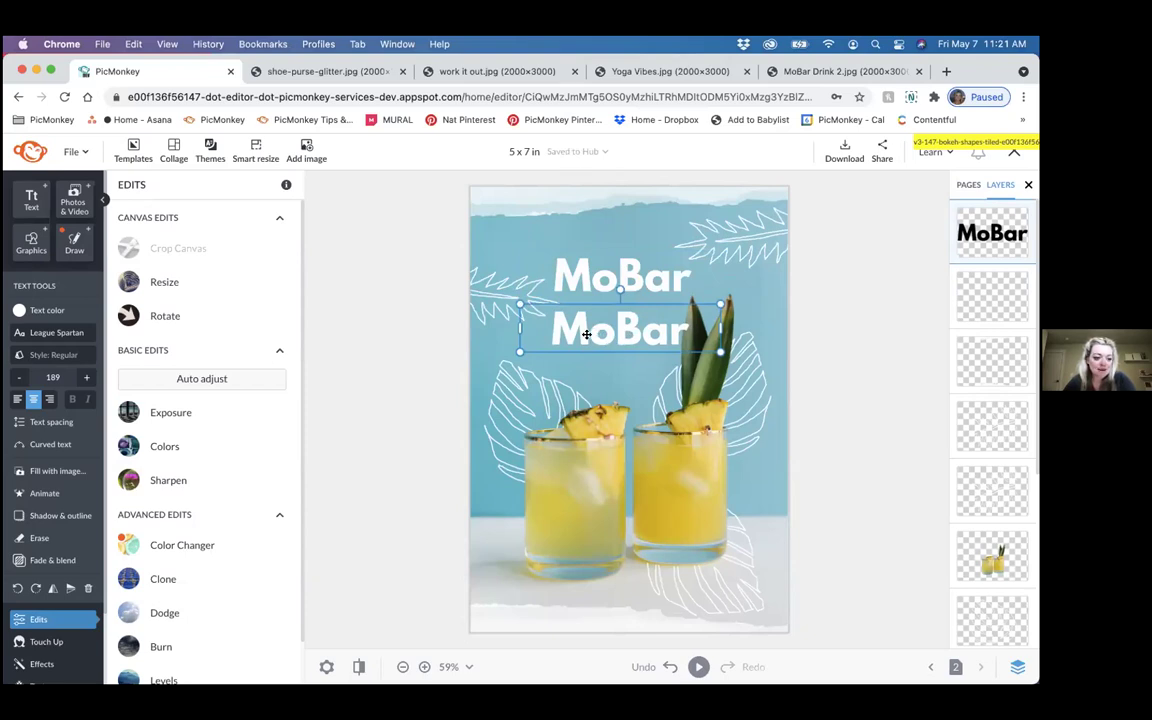
# Step: Shrink the title's copy to size 80, change its text to "Juice Special" and place it beneath MoBar
pyautogui.moveTo(720, 352); pyautogui.dragTo(762, 322)
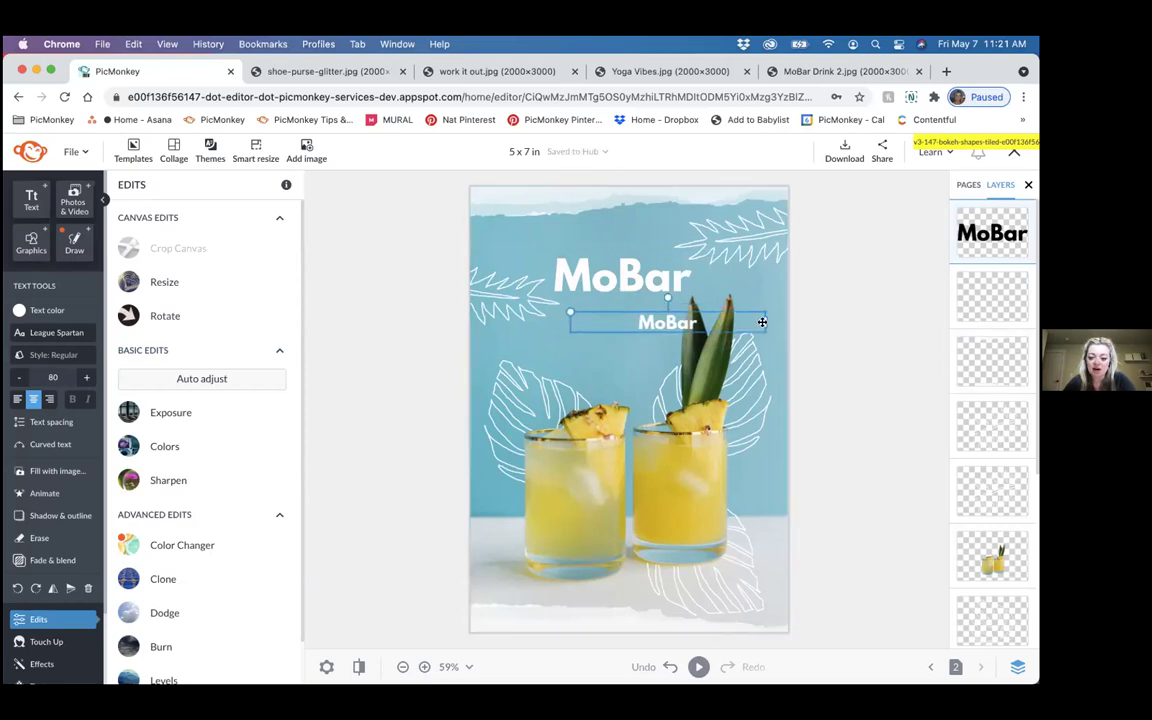
pyautogui.doubleClick(681, 321)
pyautogui.write('Juci')
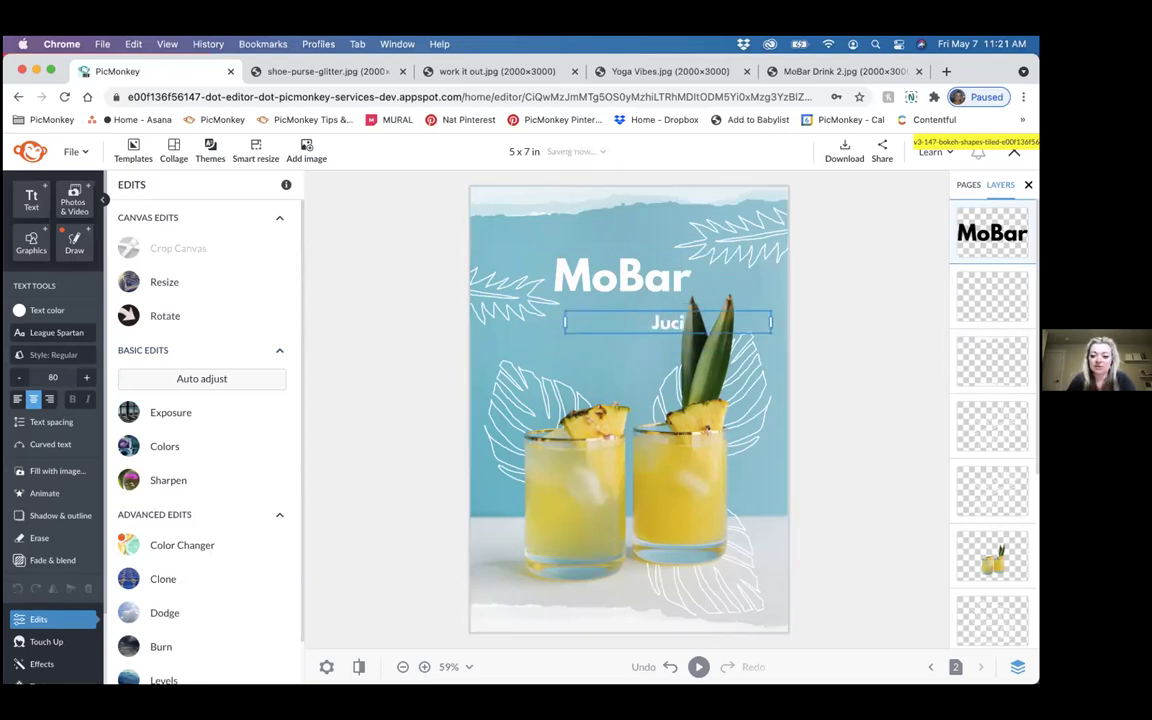
pyautogui.write('e Special')
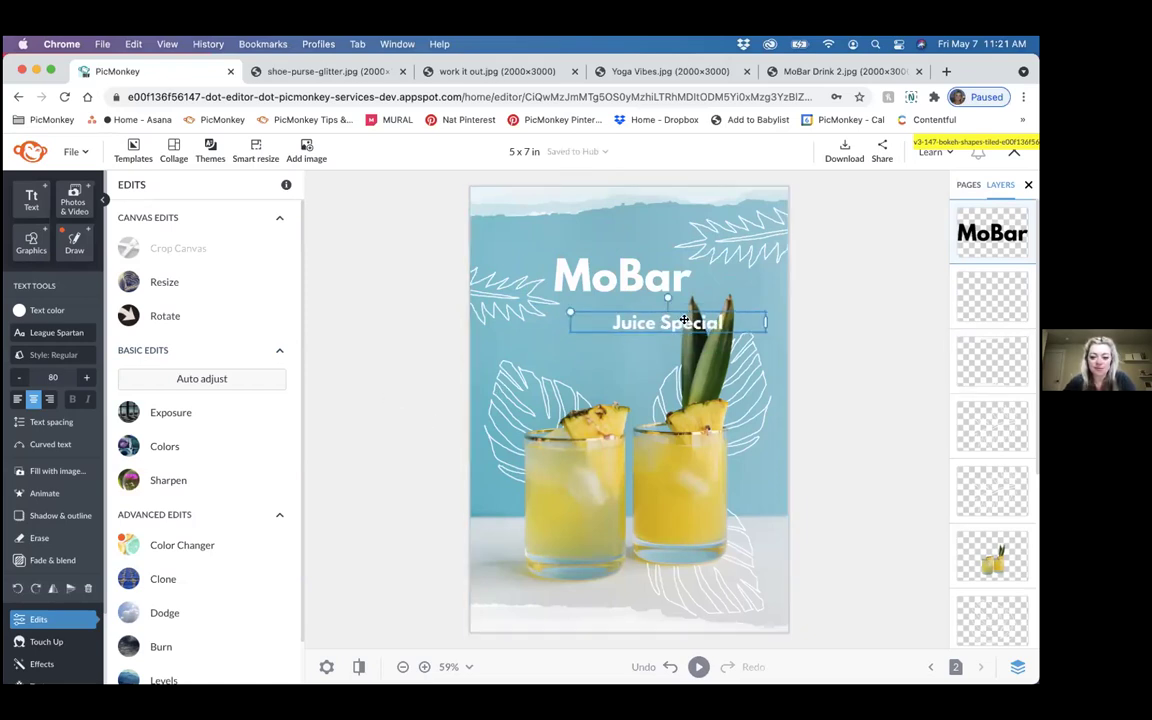
pyautogui.moveTo(700, 322); pyautogui.dragTo(647, 314)
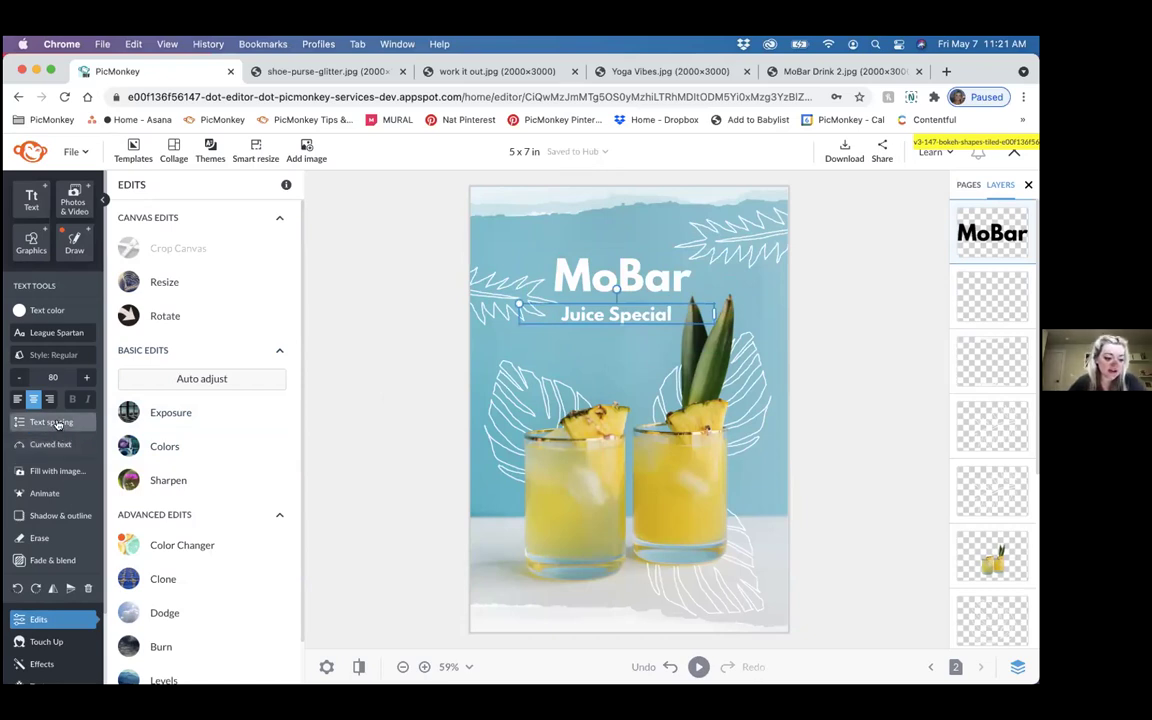
# Step: Set the Juice Special text's letter spacing to 1.20, reduce it to size 67 and align it beneath MoBar
pyautogui.click(56, 423)
pyautogui.moveTo(217, 220)
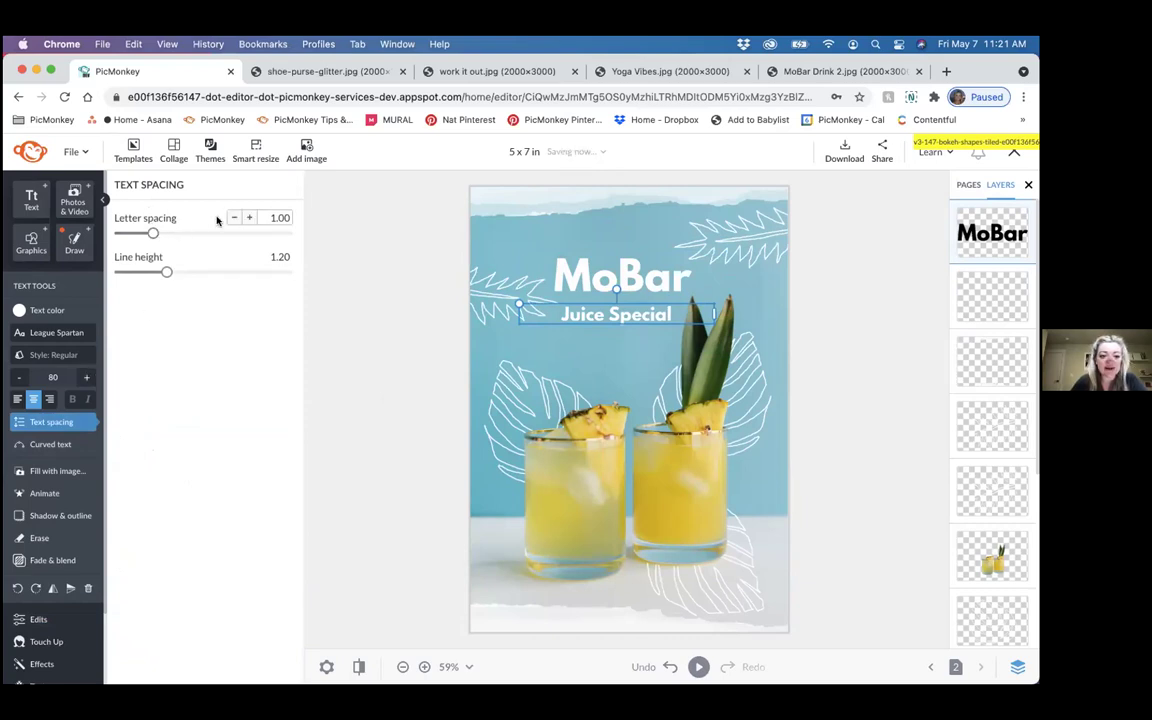
pyautogui.moveTo(153, 236); pyautogui.dragTo(168, 236)
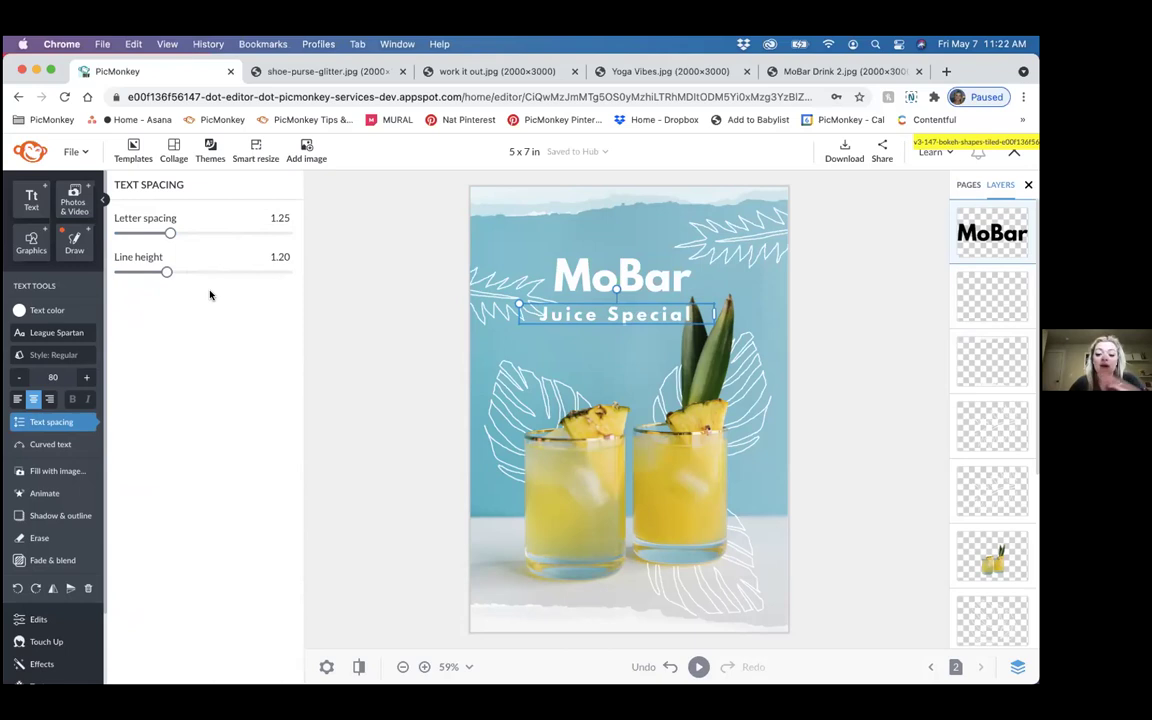
pyautogui.click(170, 235)
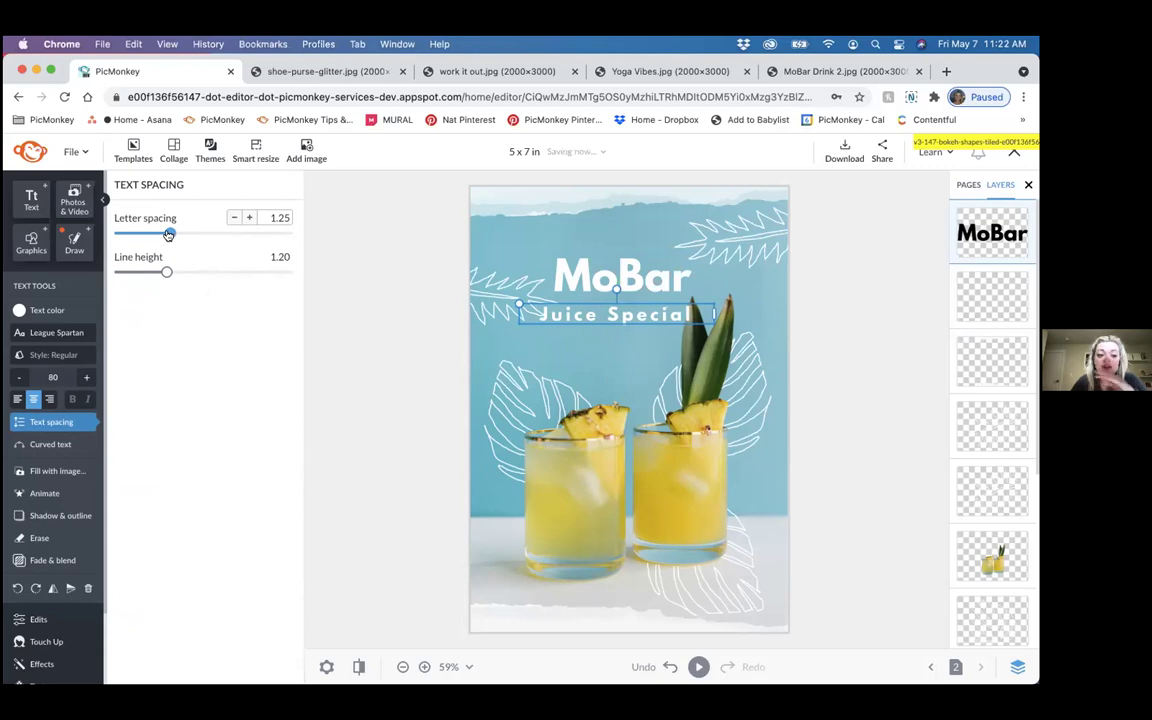
pyautogui.moveTo(167, 235); pyautogui.dragTo(165, 235)
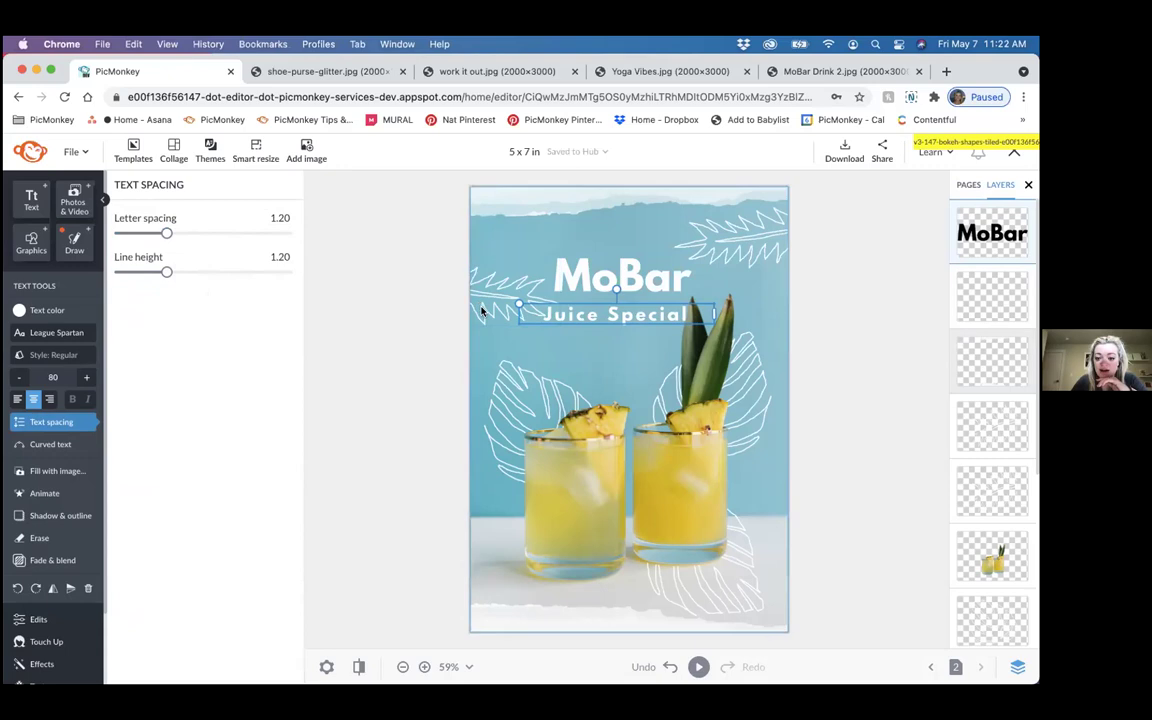
pyautogui.moveTo(517, 302); pyautogui.dragTo(540, 308)
pyautogui.moveTo(678, 313); pyautogui.dragTo(631, 315)
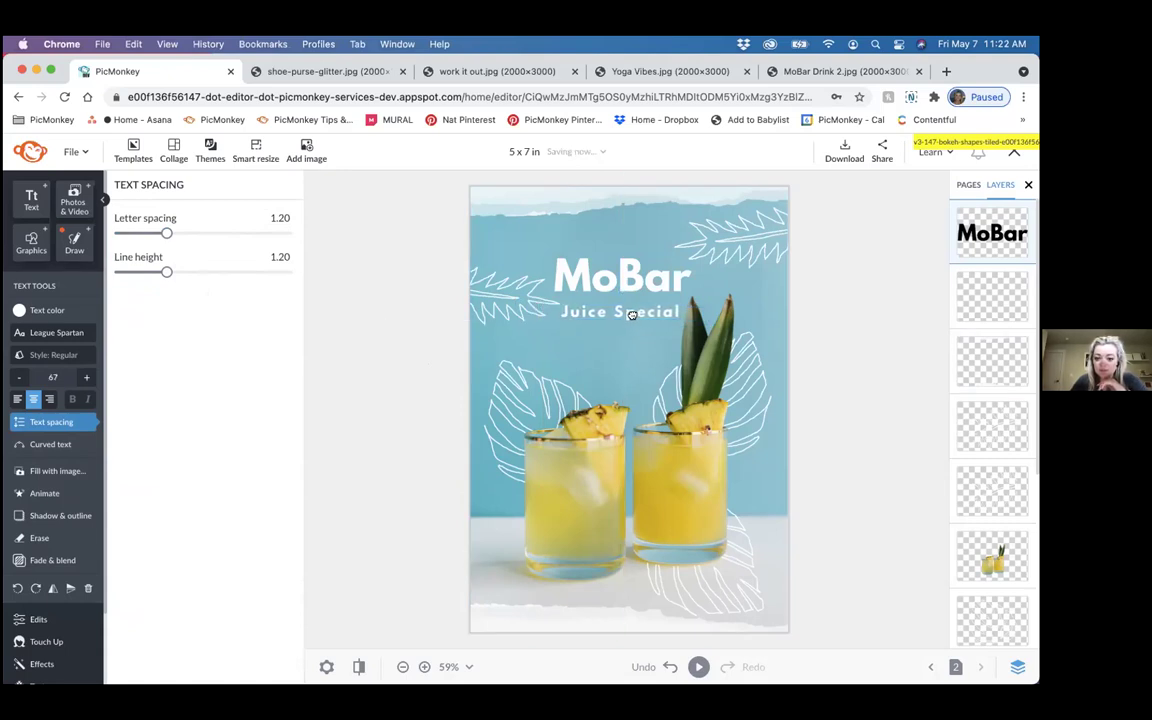
# Step: Move the left narrow leaf further off the page's left edge and the right one further off its right edge
pyautogui.click(341, 317)
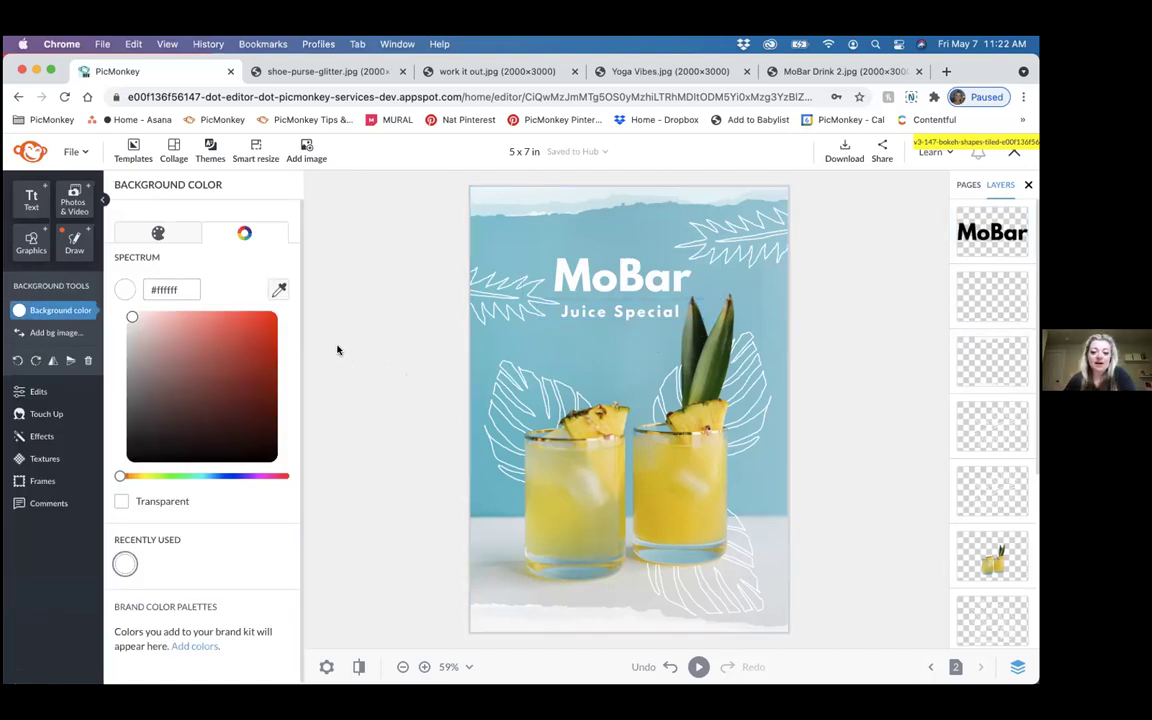
pyautogui.click(498, 304)
pyautogui.click(424, 314)
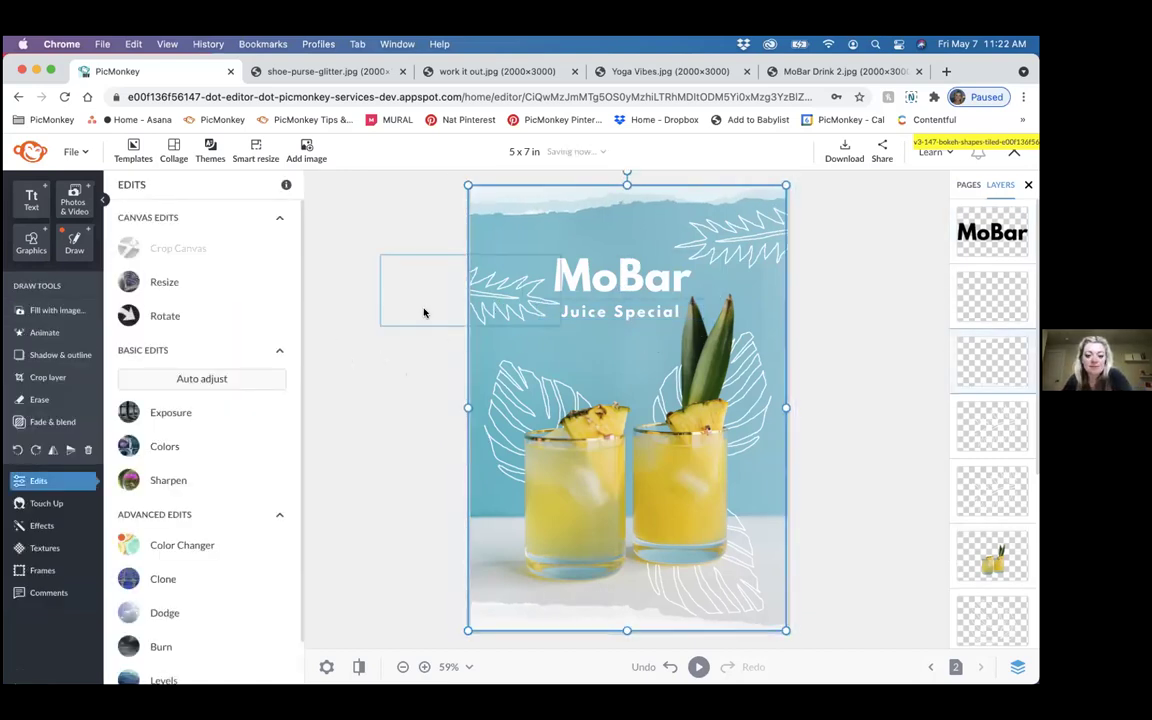
pyautogui.click(757, 238)
pyautogui.click(757, 238)
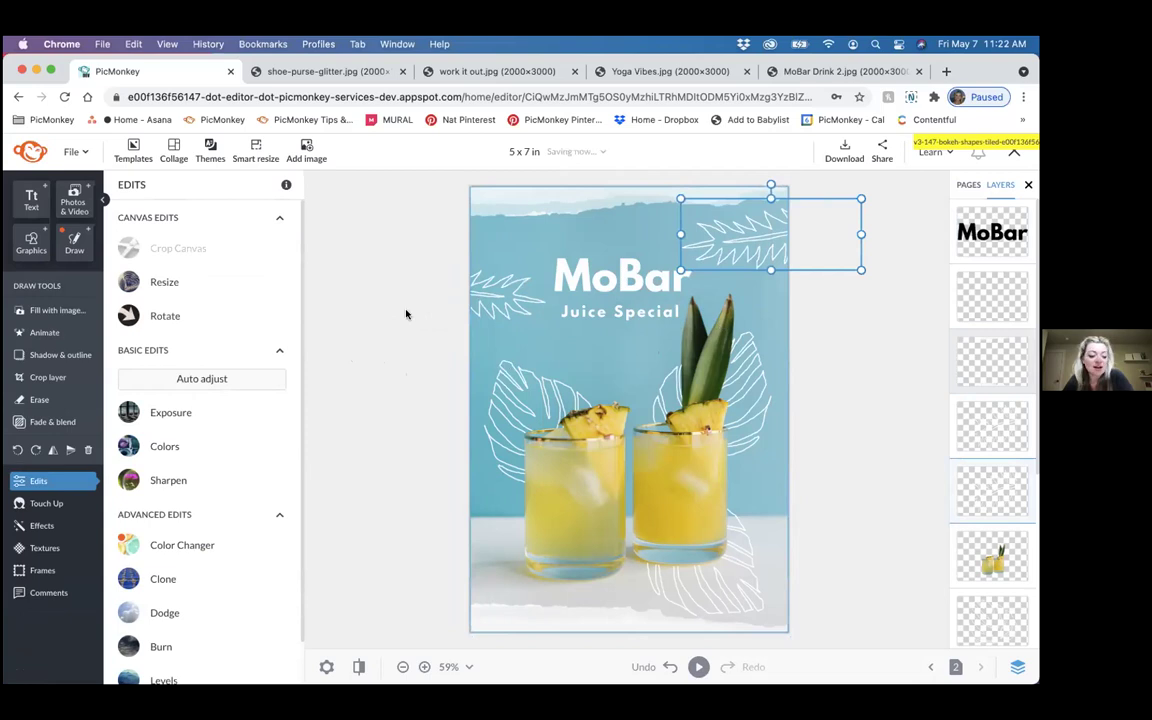
# Step: Start a freehand drawing with the Glitter & Foil brush, using the first gold swatch and the round brush shape
pyautogui.click(74, 240)
pyautogui.scroll(-3, 211, 504)
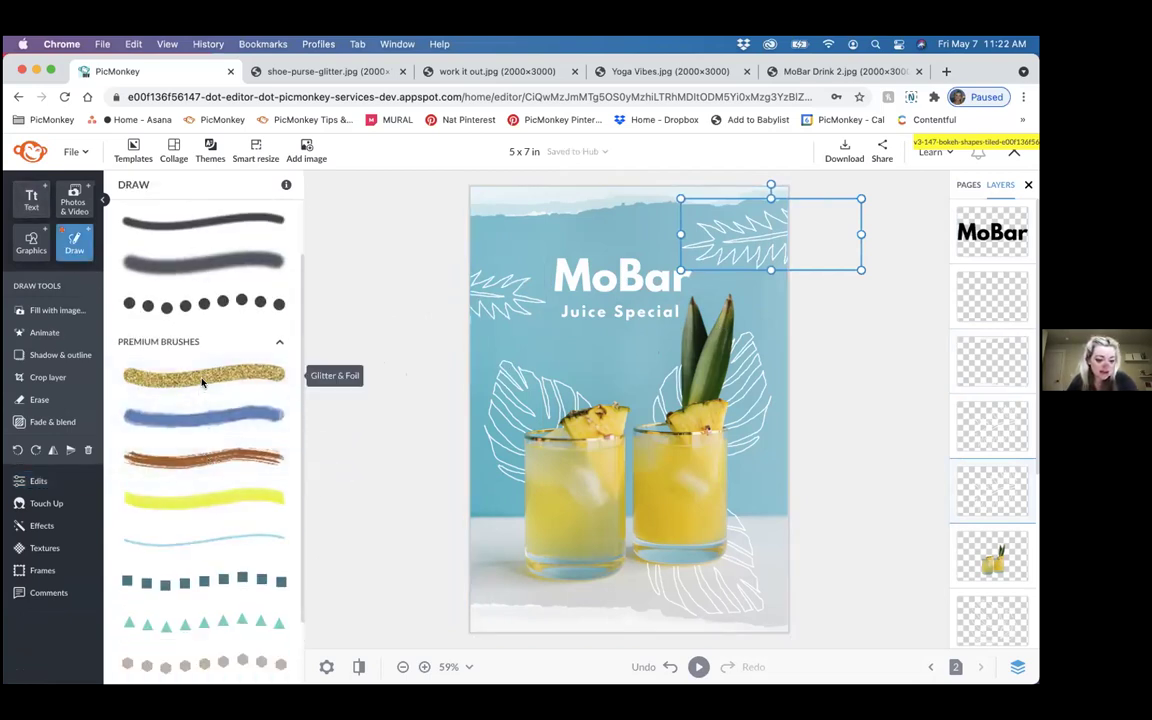
pyautogui.click(201, 380)
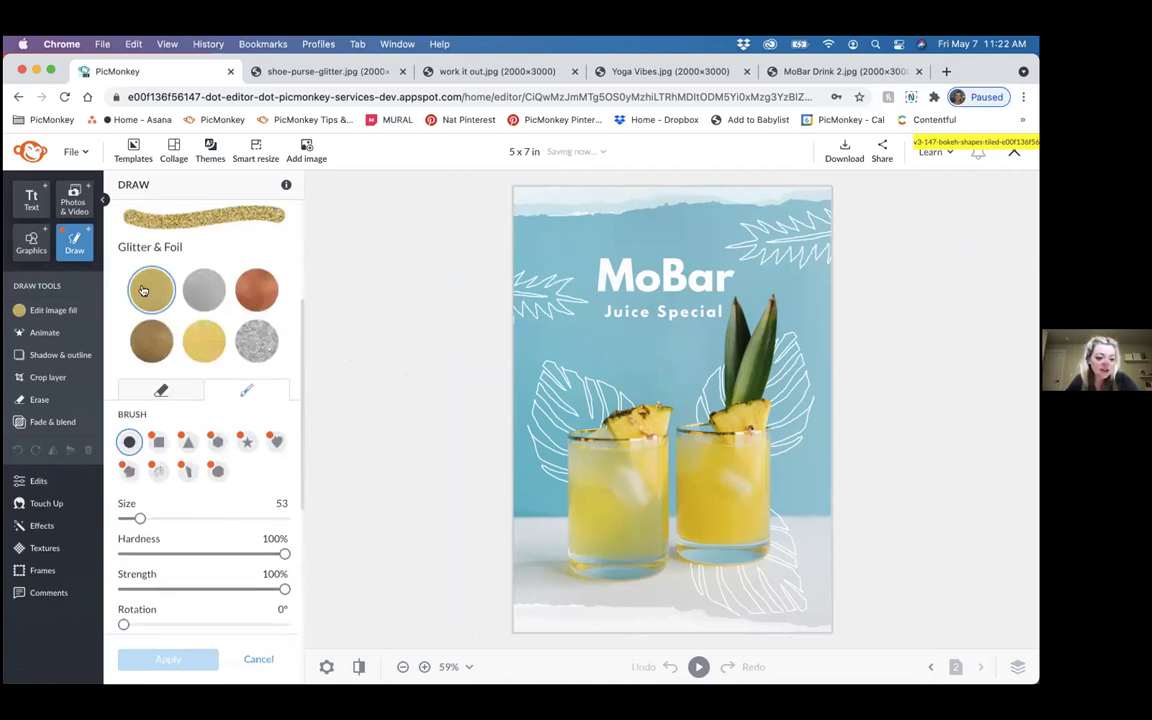
pyautogui.click(203, 291)
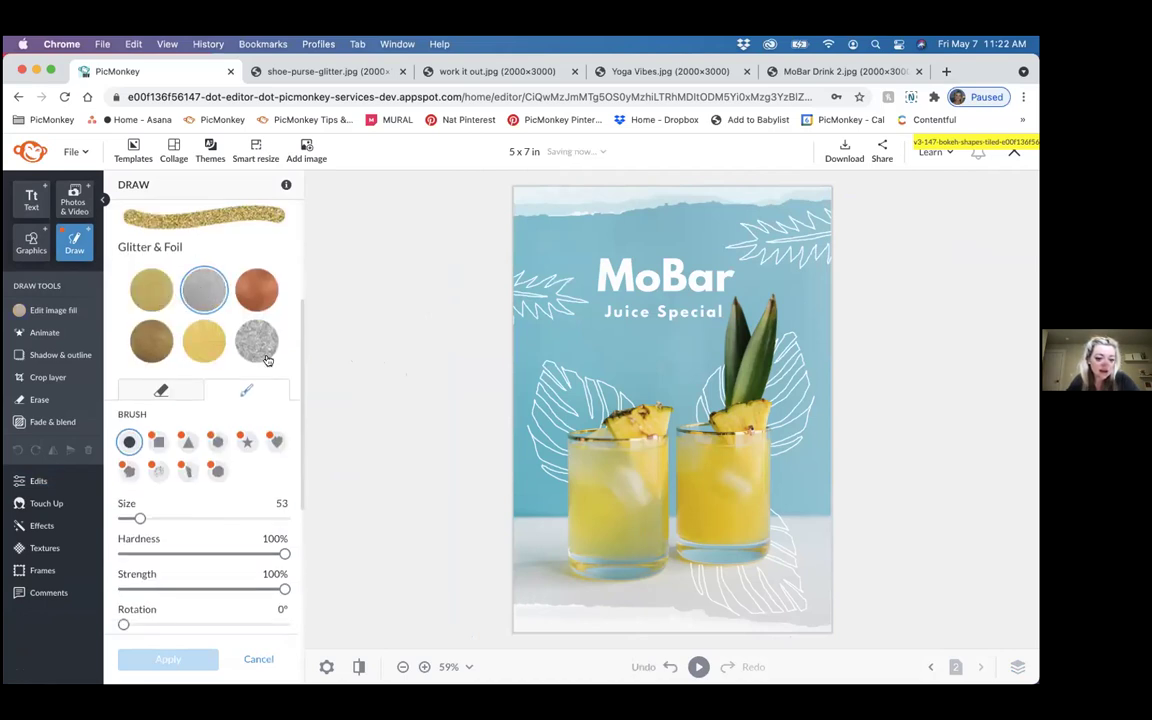
pyautogui.click(150, 285)
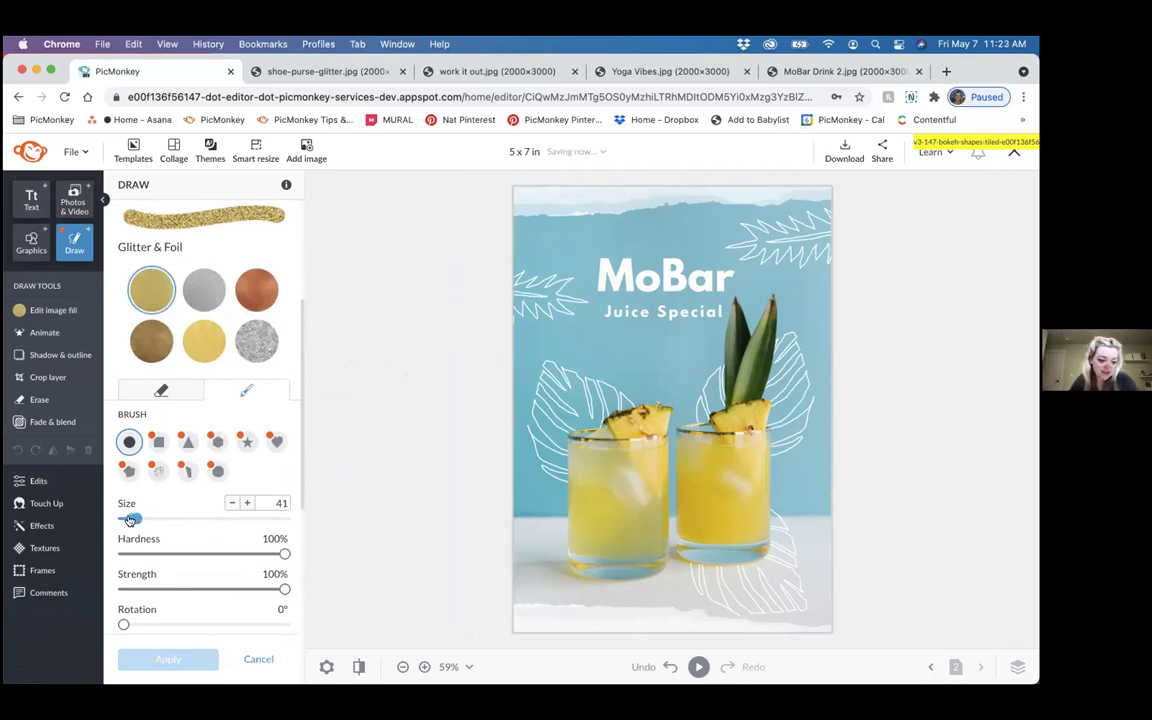
# Step: Set the brush spacing to 0% and size to 26, then draw and apply a wavy glitter line beneath Juice Special
pyautogui.scroll(-2, 230, 592)
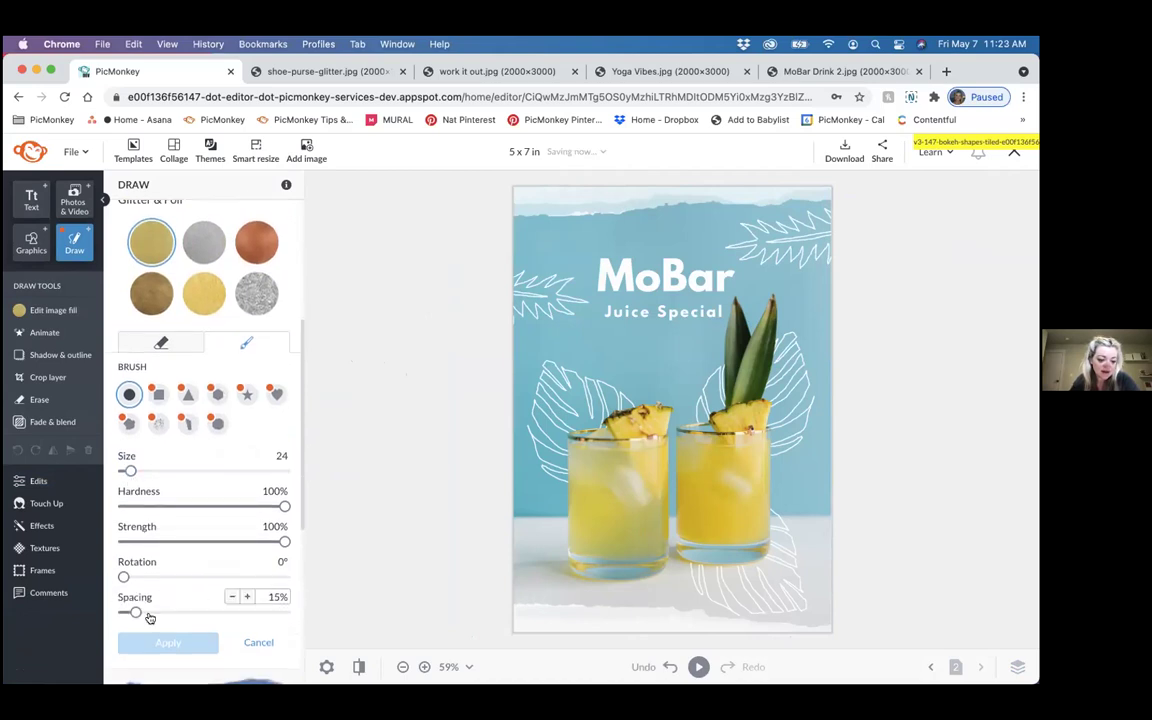
pyautogui.moveTo(134, 614); pyautogui.dragTo(123, 612)
pyautogui.moveTo(124, 471); pyautogui.dragTo(127, 472)
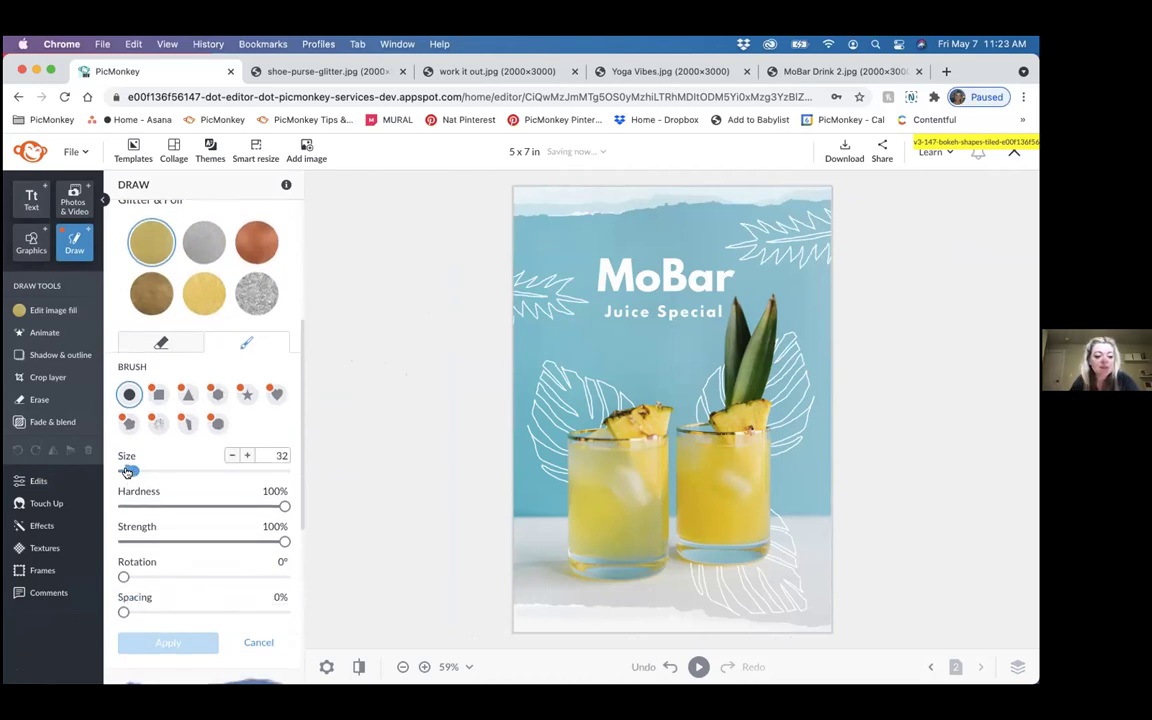
pyautogui.click(604, 340)
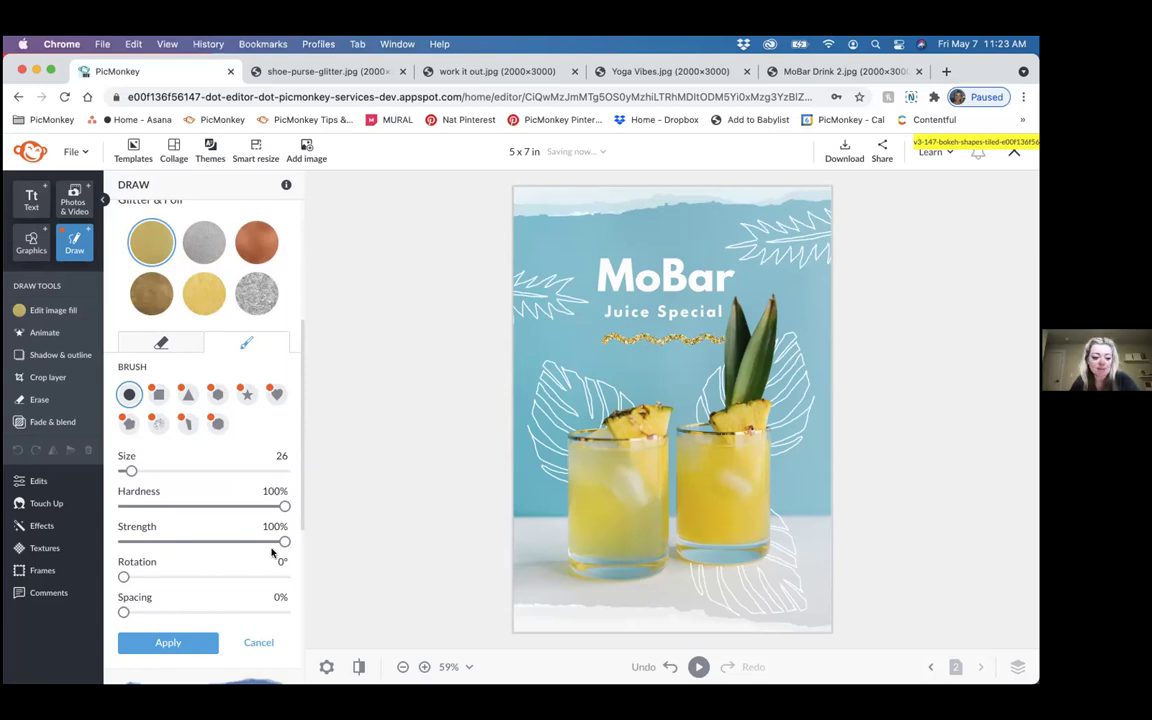
pyautogui.click(172, 643)
# Step: Shrink the glitter squiggle to just over half its width and center it closely beneath the Juice Special text
pyautogui.click(640, 339)
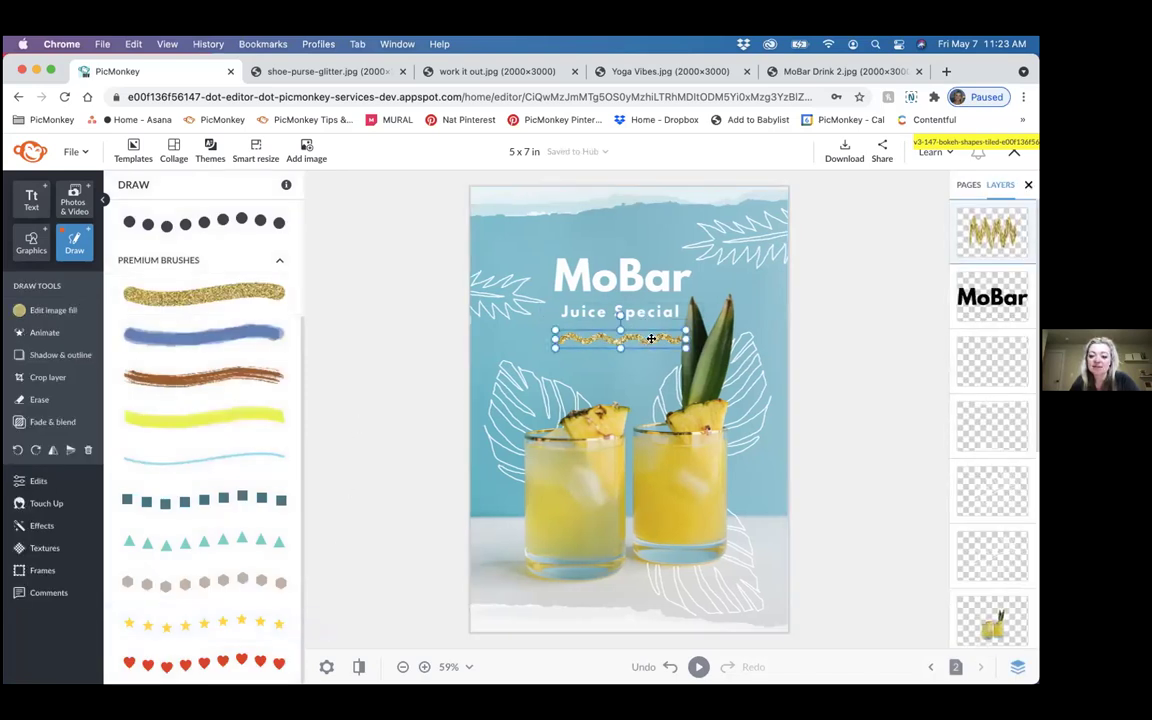
pyautogui.moveTo(686, 327)
pyautogui.mouseDown()
pyautogui.moveTo(697, 325)
pyautogui.moveTo(637, 344)
pyautogui.mouseUp()
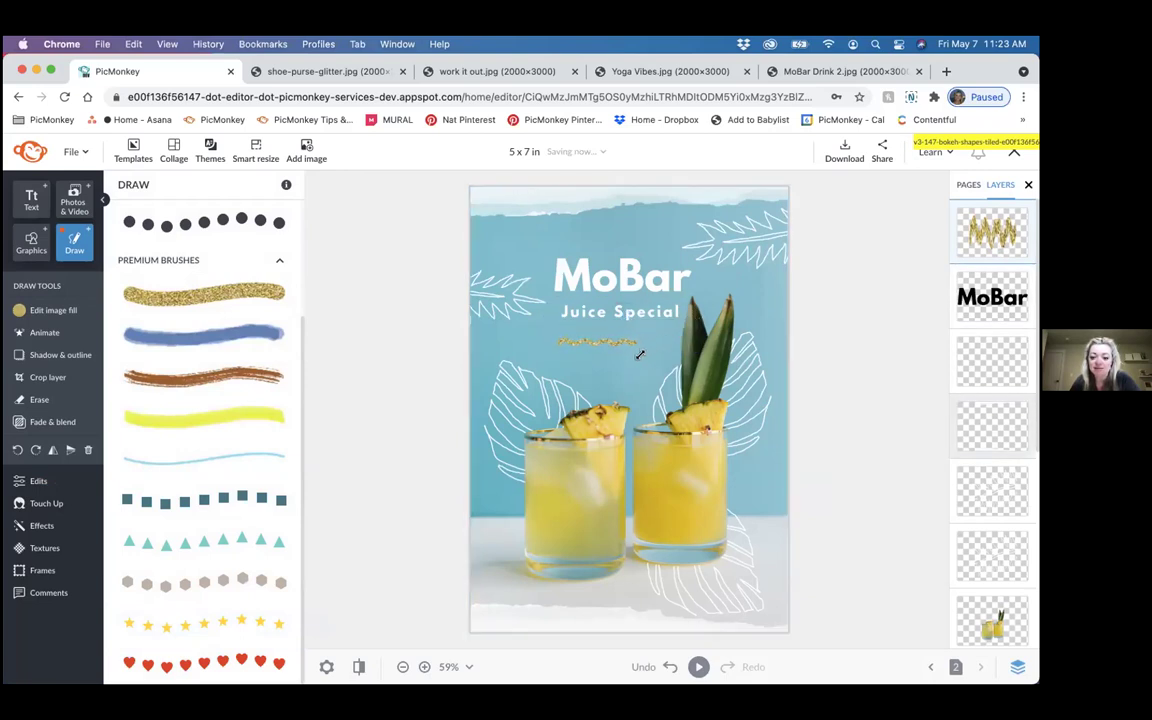
pyautogui.moveTo(564, 344)
pyautogui.mouseDown()
pyautogui.moveTo(656, 297)
pyautogui.moveTo(667, 326)
pyautogui.moveTo(640, 345)
pyautogui.moveTo(638, 335)
pyautogui.mouseUp()
pyautogui.press('super+z')
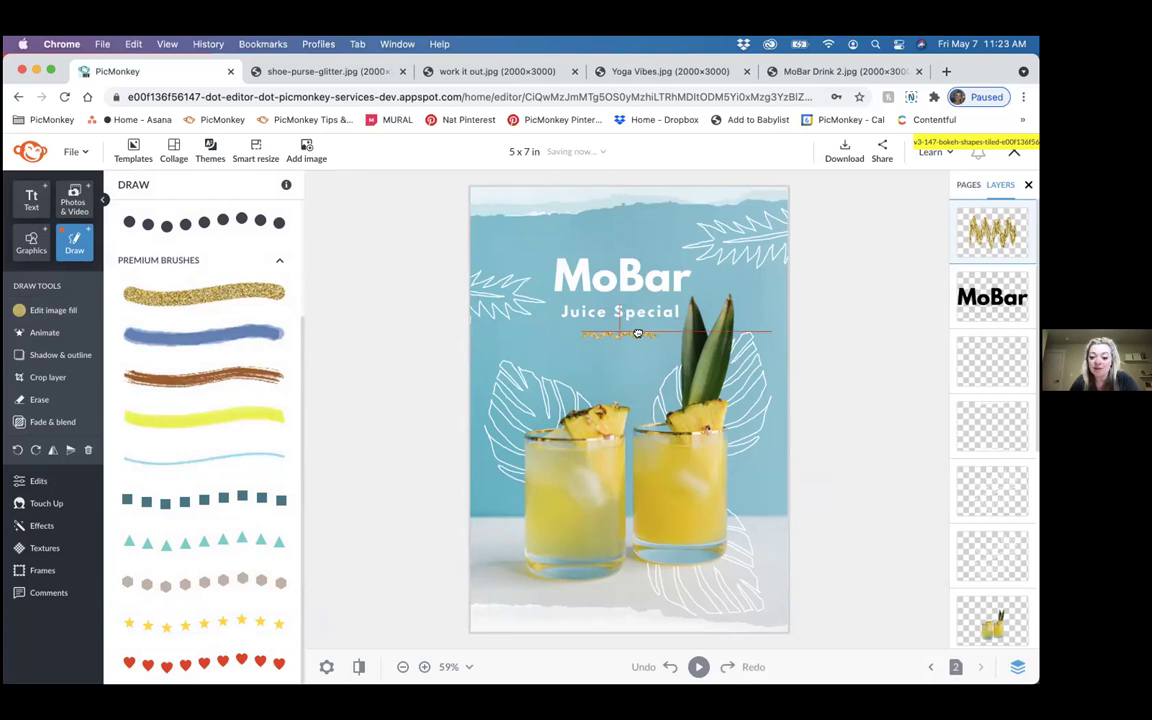
pyautogui.moveTo(637, 336); pyautogui.dragTo(636, 337)
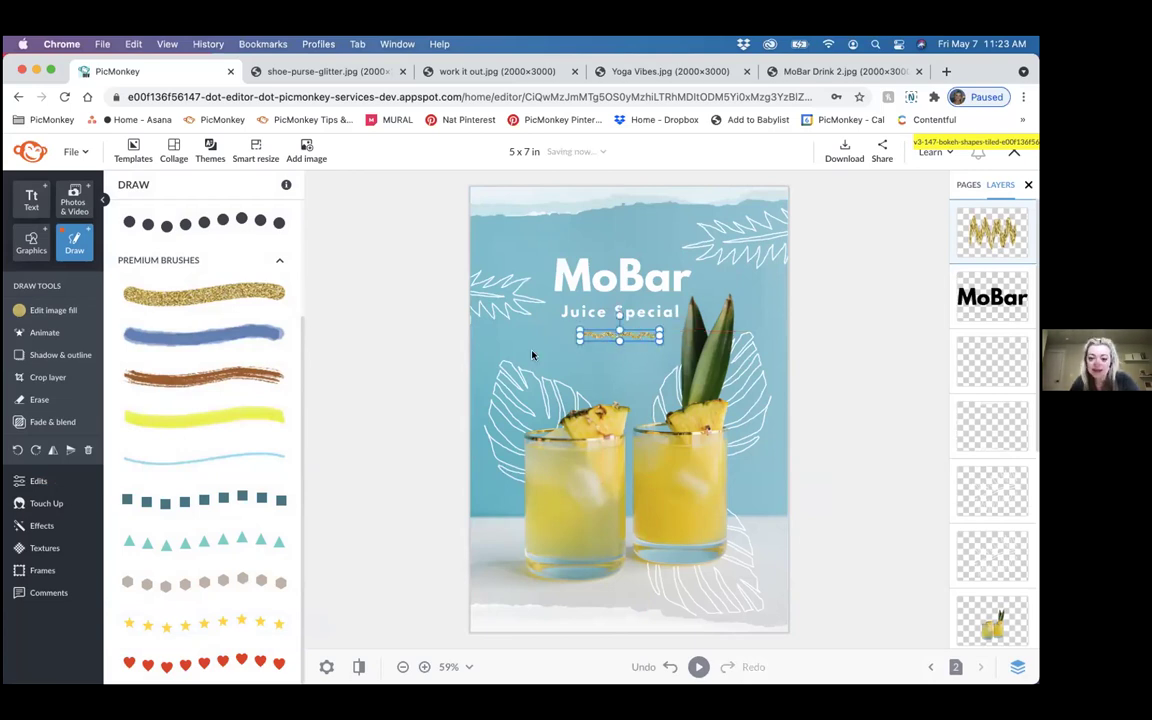
pyautogui.click(375, 368)
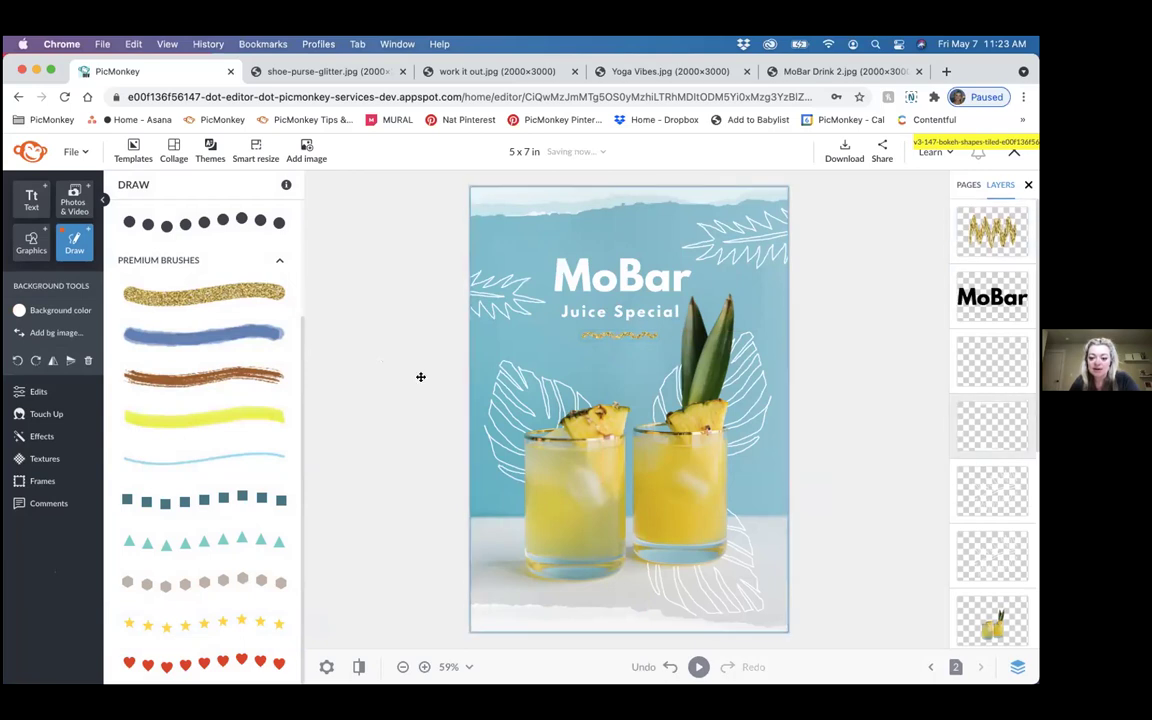